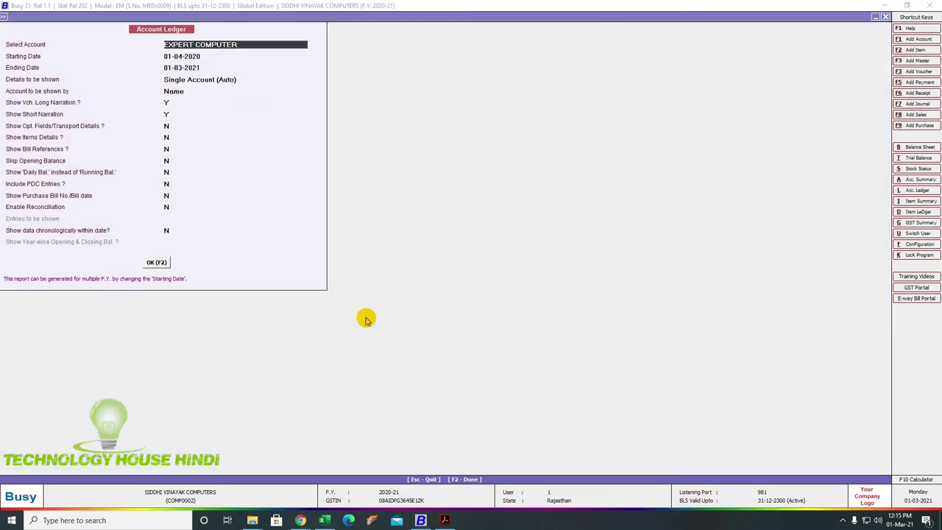
Display the EXPERT COMPUTER ledger and review its 27-02-2021 INDUSIND BANK payment voucher, then close both
{"action": "key", "text": "Return"}
{"action": "key", "text": "Return"}
{"action": "key", "text": "Return"}
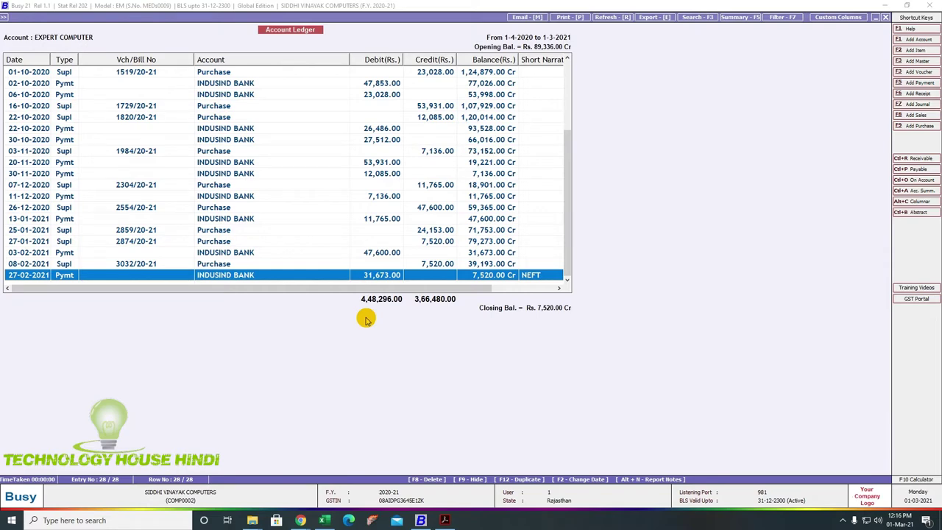
{"action": "key", "text": "Return"}
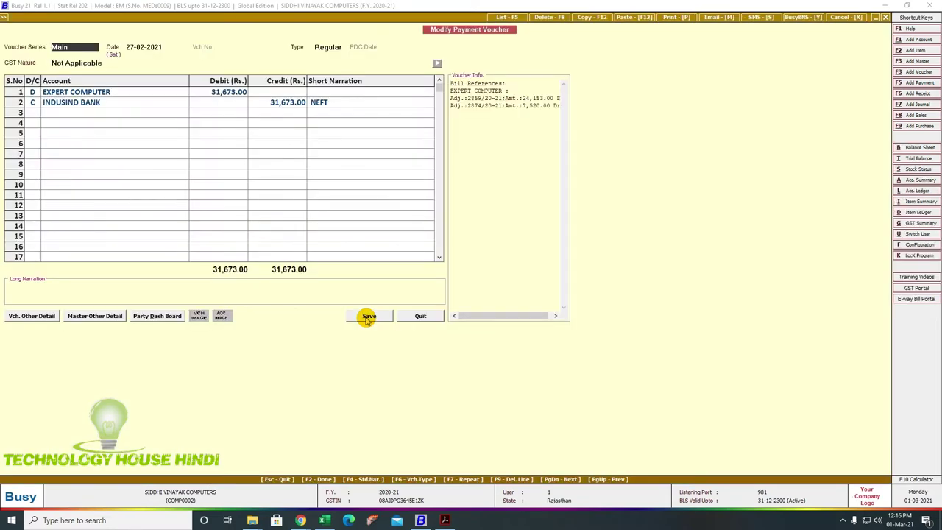
{"action": "left_click", "coordinate": [368, 316]}
{"action": "key", "text": "Escape"}
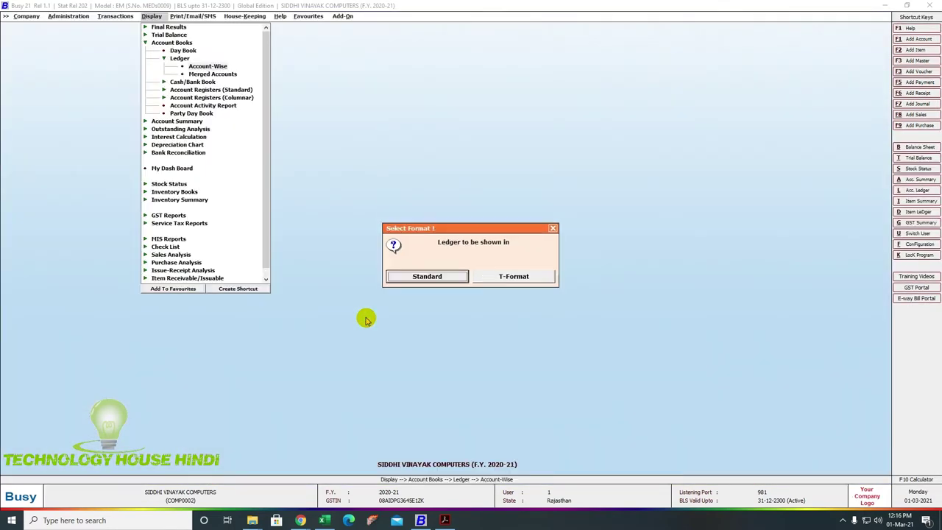
{"action": "key", "text": "Escape"}
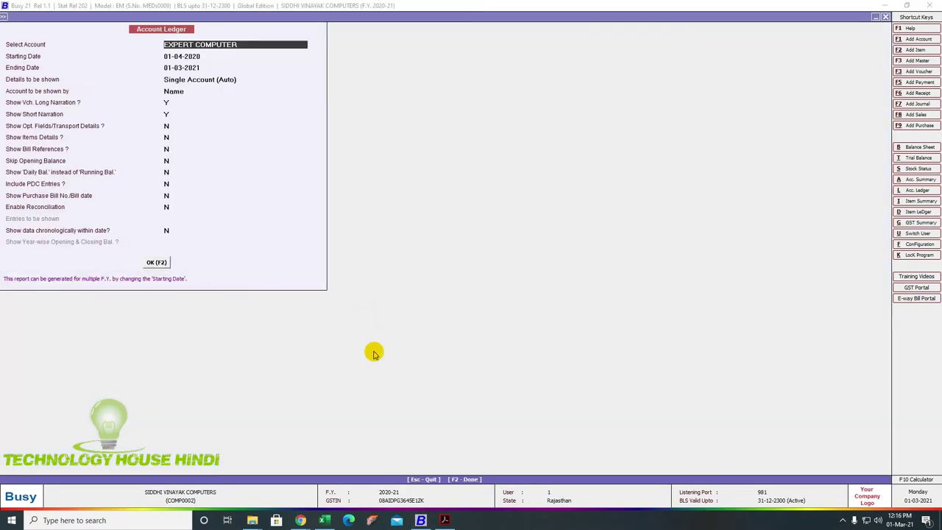
Switch to the bank statement in Acrobat and look for the next NEFT debit entry
{"action": "left_click", "coordinate": [444, 520]}
{"action": "scroll", "coordinate": [431, 340], "scroll_direction": "down", "scroll_amount": 5}
{"action": "scroll", "coordinate": [431, 341], "scroll_direction": "down", "scroll_amount": 5}
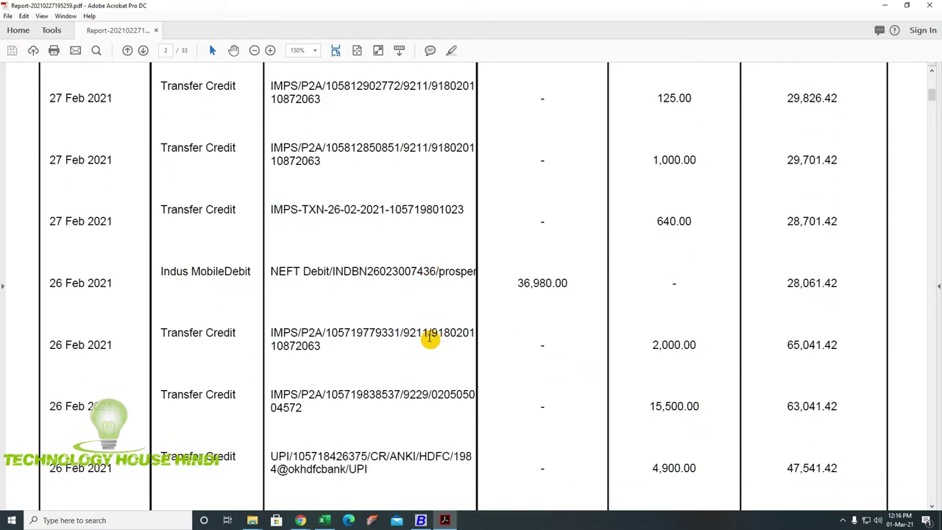
Return to Busy and review the Prosper Computer account ledger from 01-04-2020 to 01-03-2021
{"action": "left_click", "coordinate": [426, 522]}
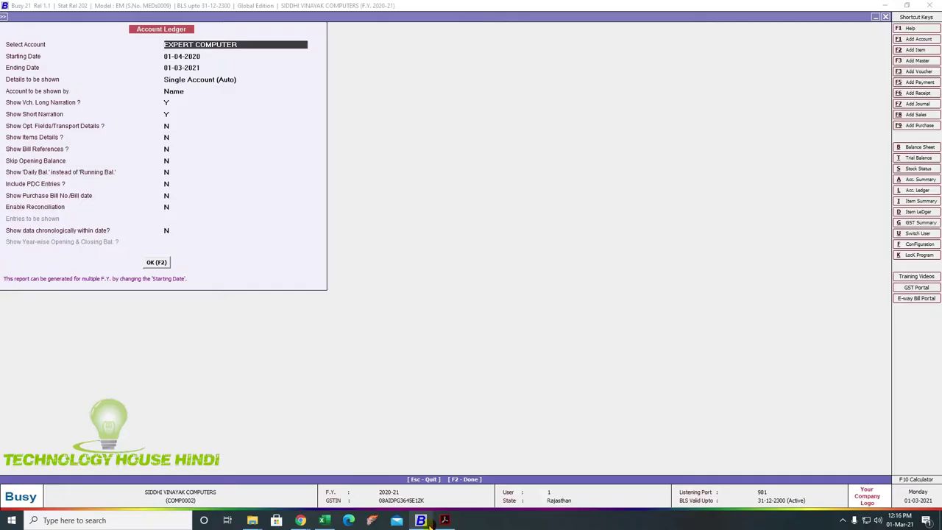
{"action": "type", "text": "pros"}
{"action": "key", "text": "Return"}
{"action": "key", "text": "Return"}
{"action": "key", "text": "Return"}
{"action": "key", "text": "F2"}
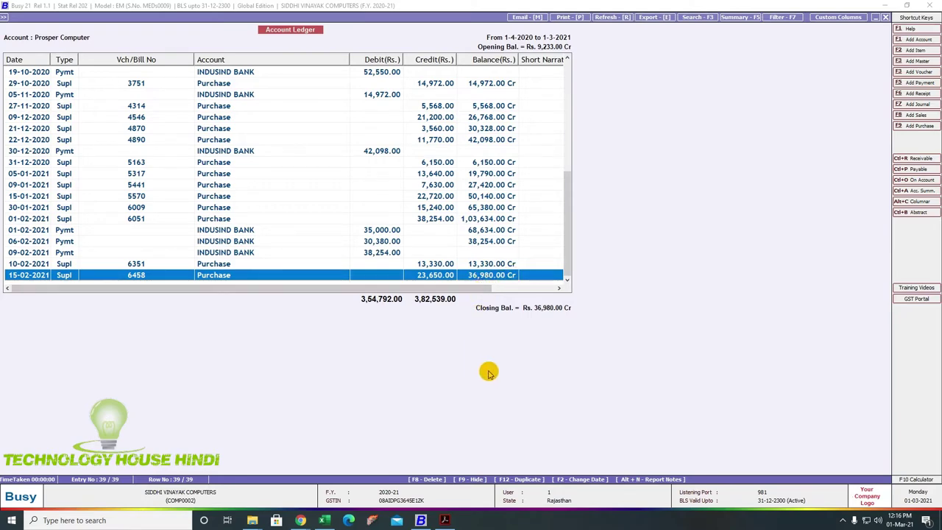
{"action": "key", "text": "Escape"}
{"action": "key", "text": "Escape"}
Start a new Regular payment voucher dated 26-02-2021, matching the Prosper debit's date in the bank statement
{"action": "key", "text": "Left"}
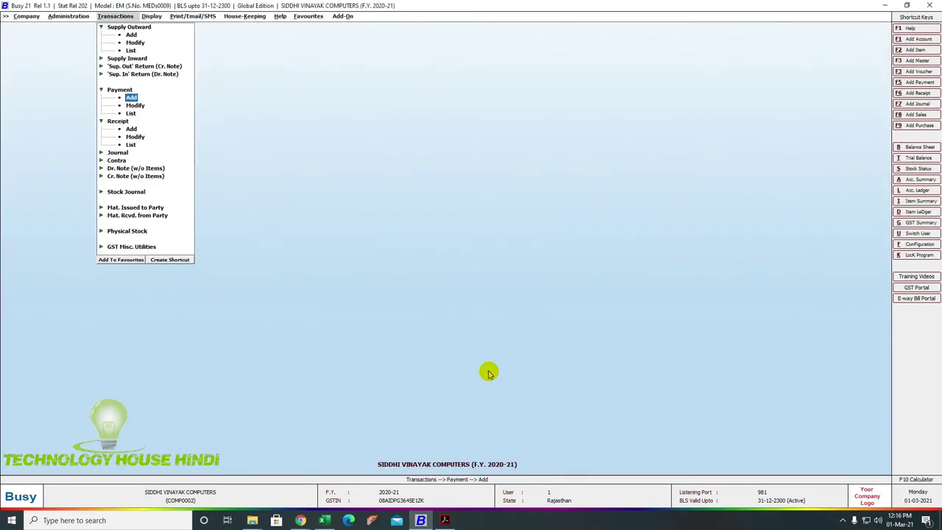
{"action": "key", "text": "Return"}
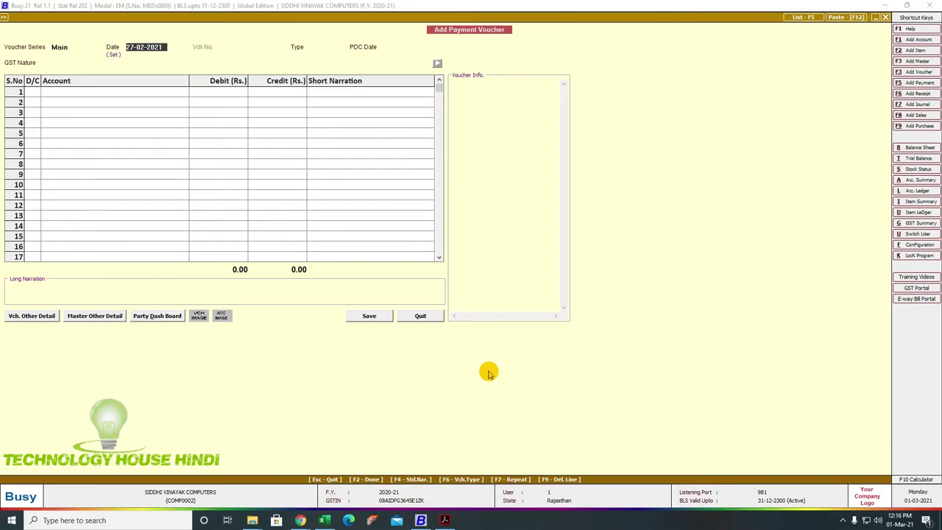
{"action": "left_click", "coordinate": [445, 520]}
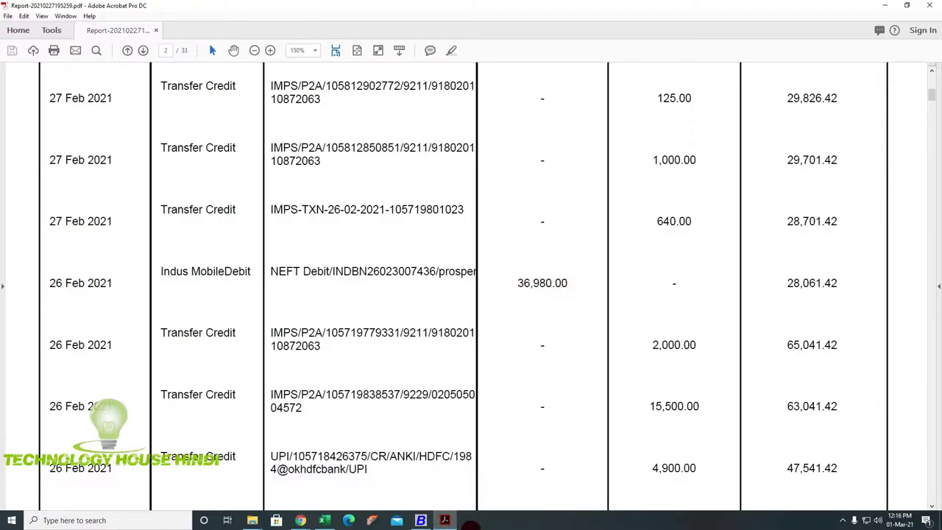
{"action": "left_click", "coordinate": [449, 521]}
{"action": "type", "text": "26"}
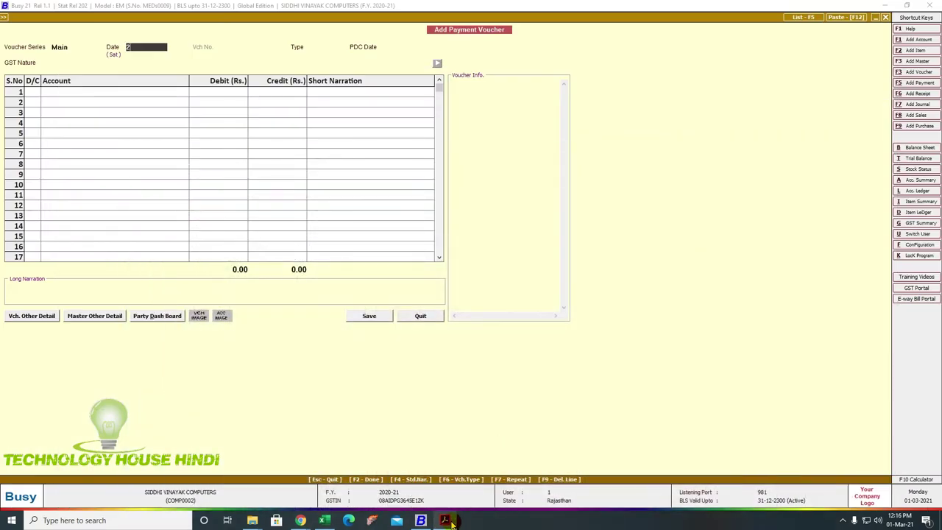
{"action": "key", "text": "Return"}
{"action": "key", "text": "Return"}
{"action": "key", "text": "Return"}
{"action": "key", "text": "Return"}
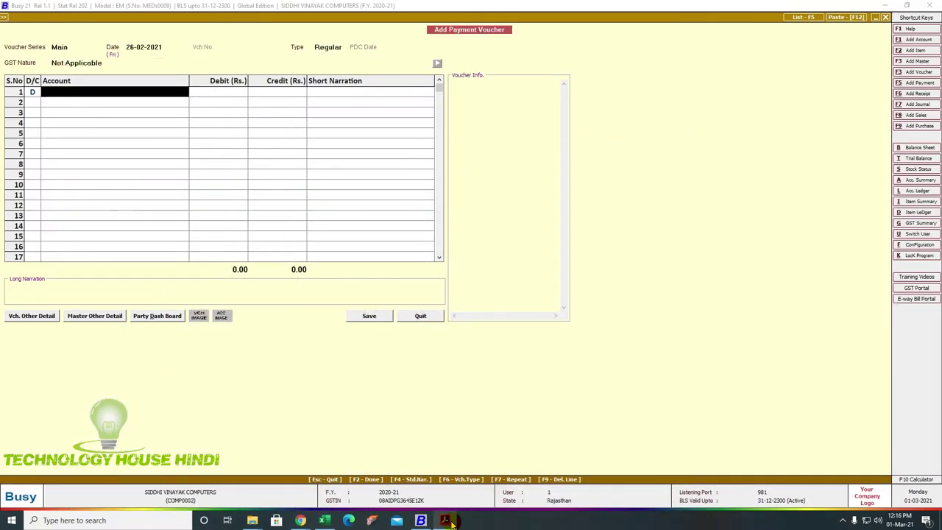
Debit Prosper Computer with 36,980 on the voucher's first row, matching the amount in the bank statement
{"action": "type", "text": "pROS"}
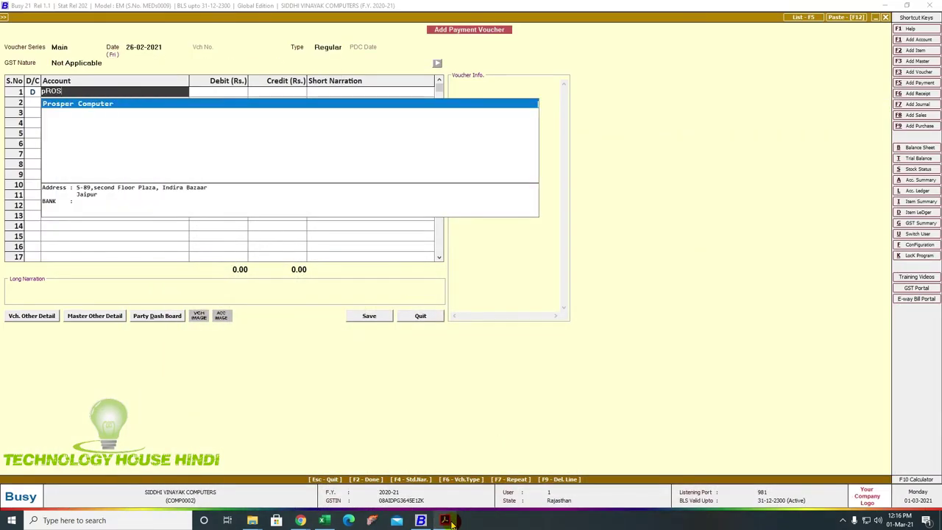
{"action": "key", "text": "Return"}
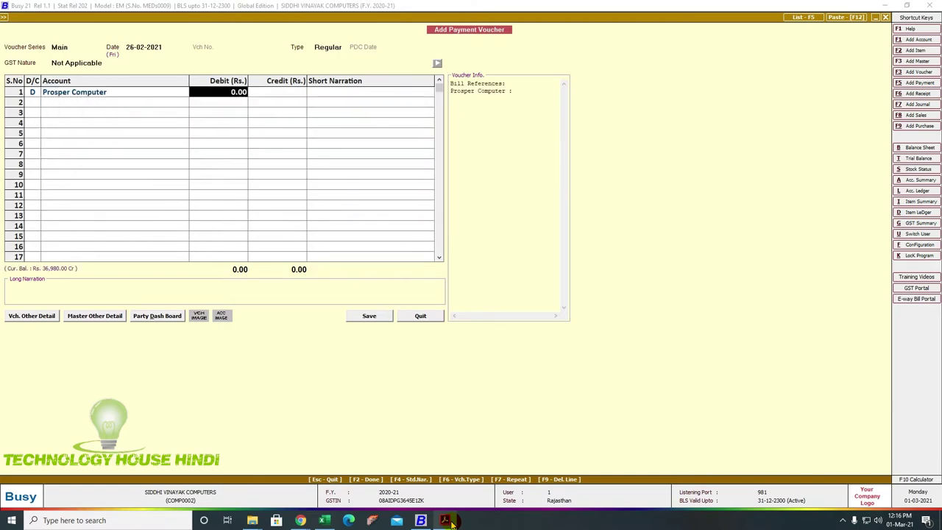
{"action": "left_click", "coordinate": [446, 521]}
{"action": "left_click", "coordinate": [446, 520]}
{"action": "type", "text": "36980"}
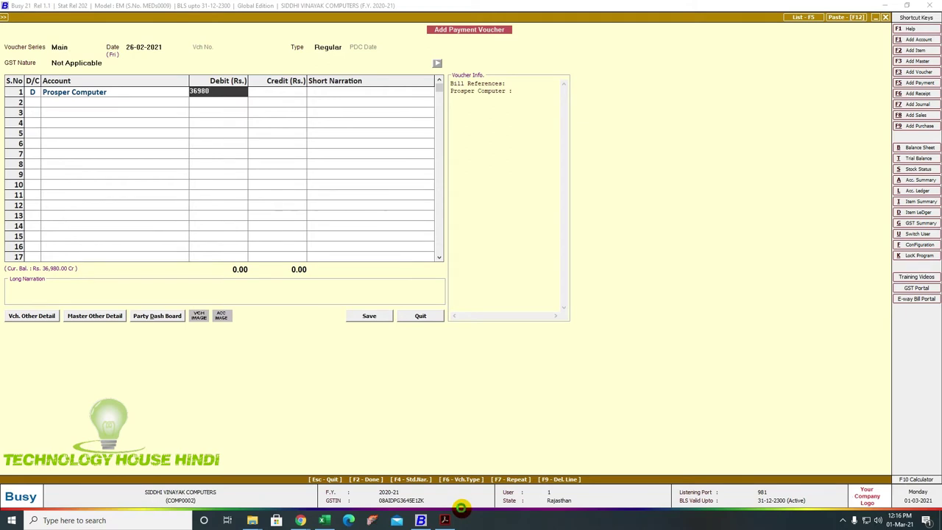
{"action": "key", "text": "Return"}
{"action": "key", "text": "Return"}
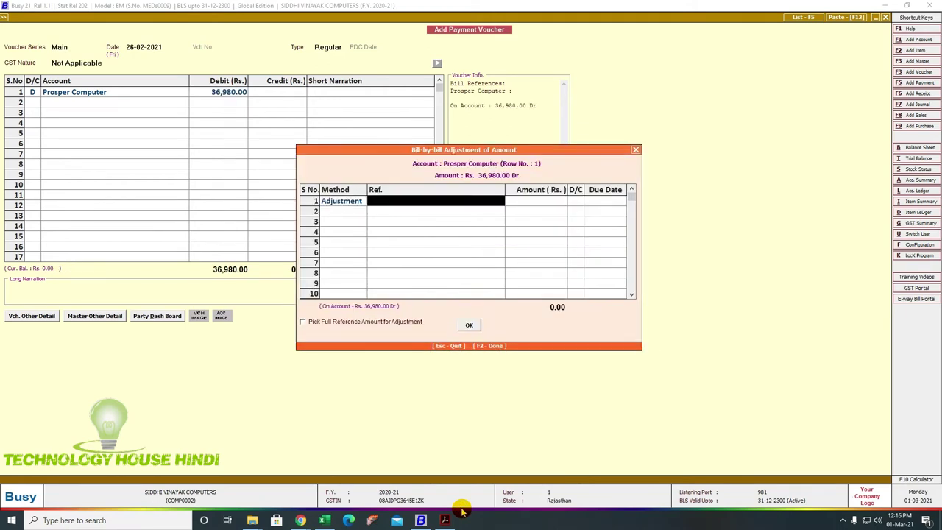
Adjust 13,330 of the Prosper Computer payment against bill reference 6351
{"action": "key", "text": "Down"}
{"action": "key", "text": "Down"}
{"action": "key", "text": "Down"}
{"action": "key", "text": "Down"}
{"action": "key", "text": "Down"}
{"action": "key", "text": "Down"}
{"action": "key", "text": "Down"}
{"action": "key", "text": "Down"}
{"action": "key", "text": "Down"}
{"action": "key", "text": "Down"}
{"action": "key", "text": "Down"}
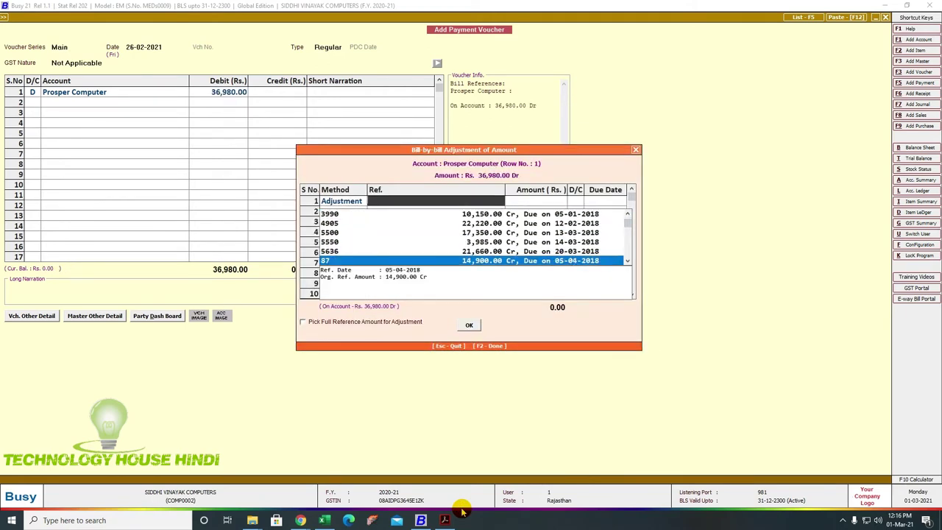
{"action": "key", "text": "Down"}
{"action": "key", "text": "Down"}
{"action": "key", "text": "Down"}
{"action": "key", "text": "Down"}
{"action": "key", "text": "Down"}
{"action": "key", "text": "Down"}
{"action": "key", "text": "Down"}
{"action": "key", "text": "Down"}
{"action": "key", "text": "Down"}
{"action": "key", "text": "Down"}
{"action": "key", "text": "Down"}
{"action": "key", "text": "Down"}
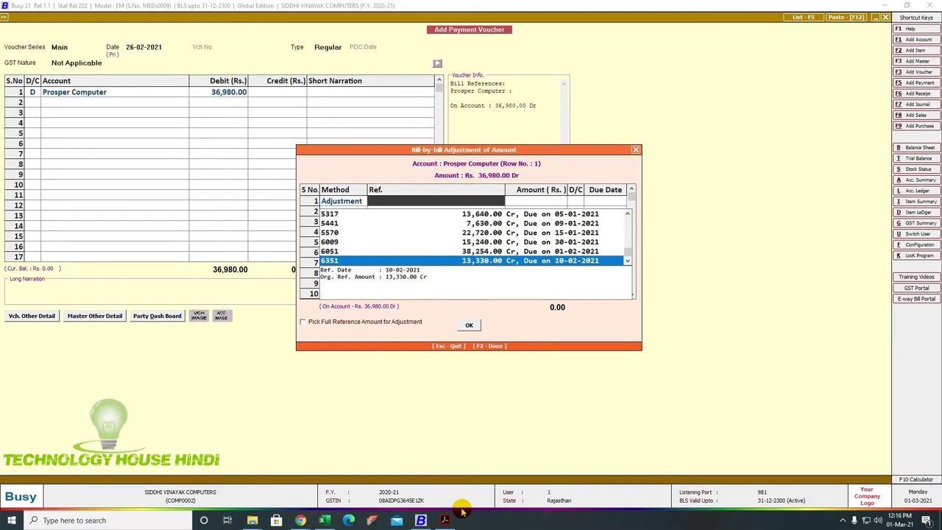
{"action": "key", "text": "Up"}
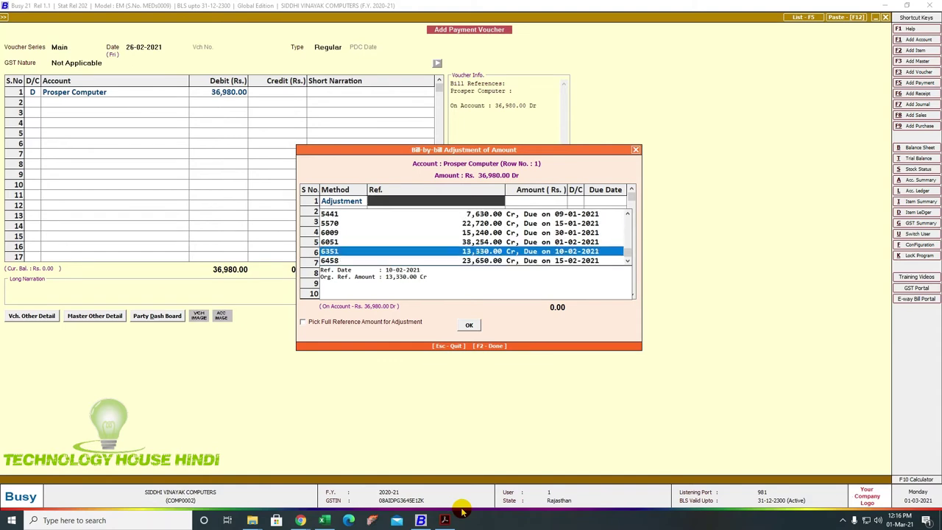
{"action": "key", "text": "Return"}
{"action": "key", "text": "Return"}
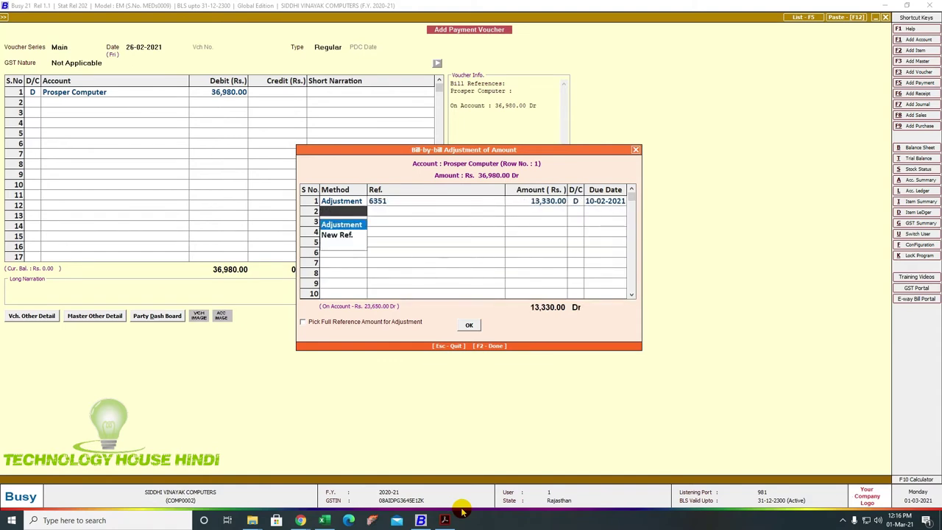
Adjust the remaining 23,650 of the payment against bill reference 6458 and accept the bill-by-bill adjustment
{"action": "key", "text": "Return"}
{"action": "key", "text": "Down"}
{"action": "key", "text": "Down"}
{"action": "key", "text": "Down"}
{"action": "key", "text": "Down"}
{"action": "key", "text": "Down"}
{"action": "key", "text": "Down"}
{"action": "key", "text": "Down"}
{"action": "key", "text": "Down"}
{"action": "key", "text": "Down"}
{"action": "key", "text": "Down"}
{"action": "key", "text": "Down"}
{"action": "key", "text": "Down"}
{"action": "key", "text": "Down"}
{"action": "key", "text": "Down"}
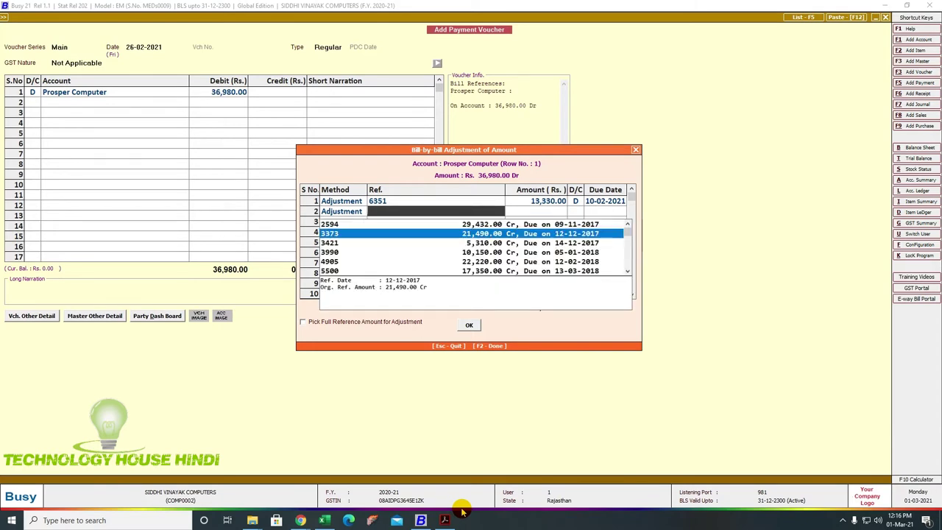
{"action": "key", "text": "Down"}
{"action": "key", "text": "Down"}
{"action": "key", "text": "Down"}
{"action": "key", "text": "Down"}
{"action": "key", "text": "Down"}
{"action": "key", "text": "Down"}
{"action": "key", "text": "Down"}
{"action": "key", "text": "Down"}
{"action": "key", "text": "Down"}
{"action": "key", "text": "Down"}
{"action": "key", "text": "Down"}
{"action": "key", "text": "Down"}
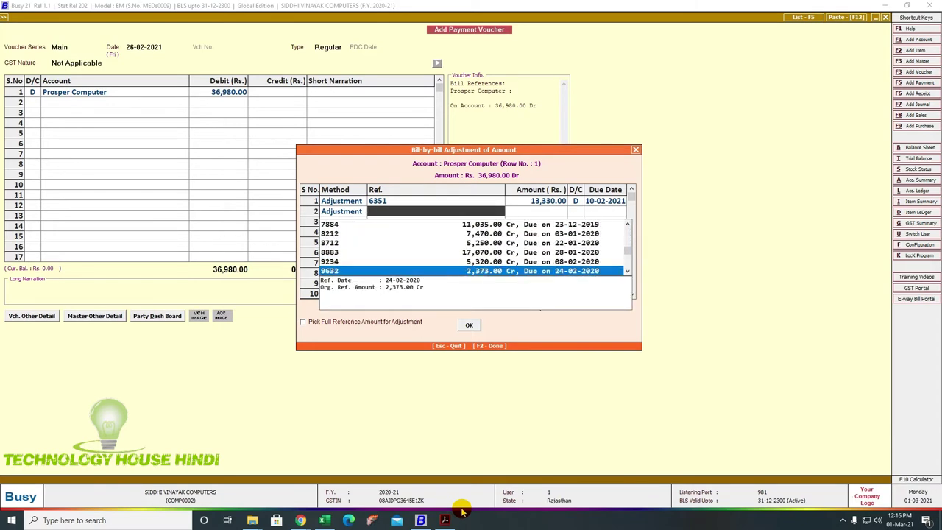
{"action": "key", "text": "Return"}
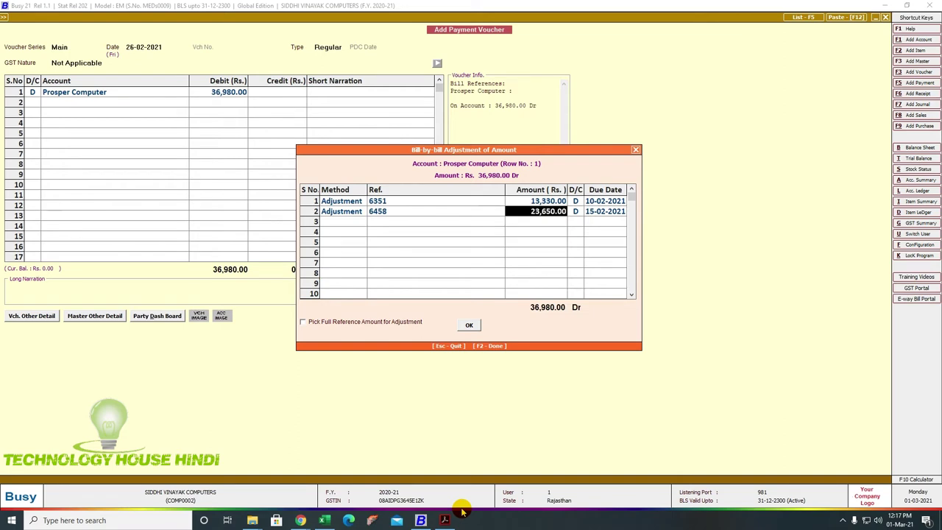
{"action": "left_click", "coordinate": [468, 327]}
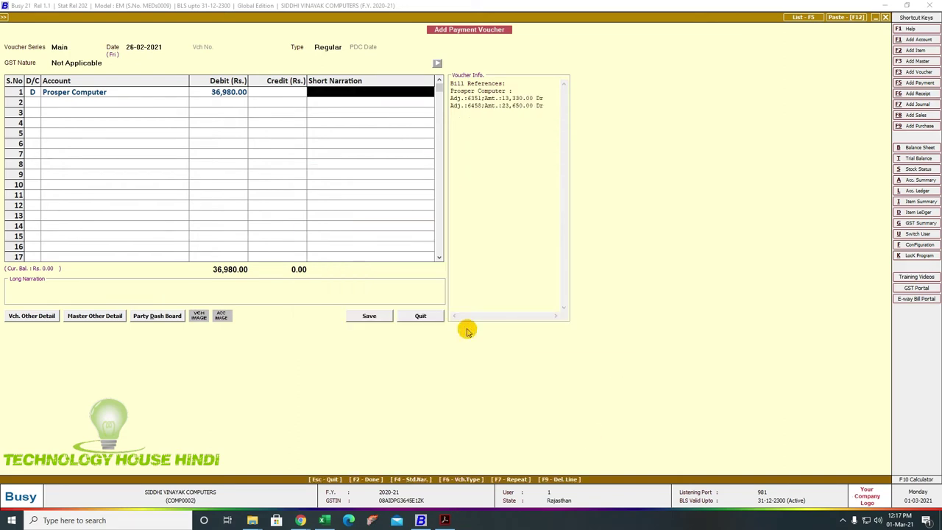
Credit INDUSIND BANK with 36,980 on the voucher's second row
{"action": "key", "text": "Return"}
{"action": "type", "text": "cash"}
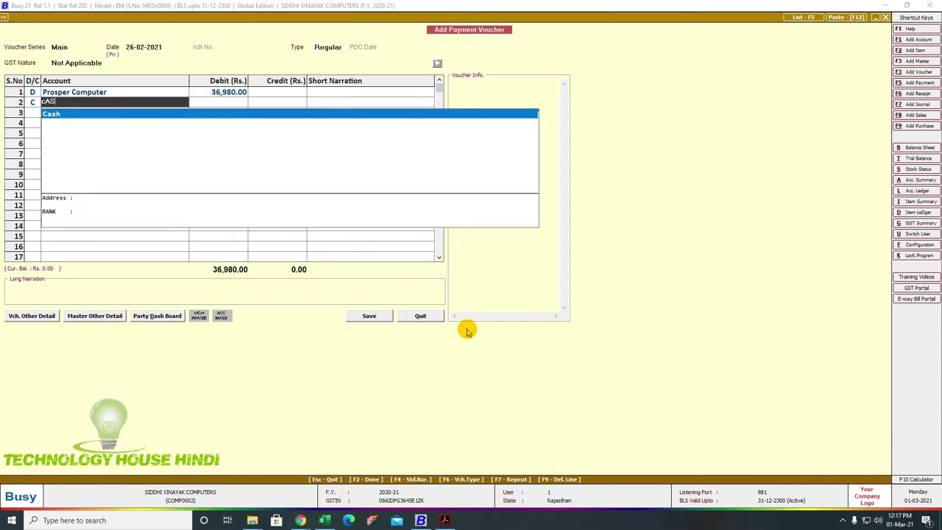
{"action": "key", "text": "Return"}
{"action": "key", "text": "shift+Tab"}
{"action": "type", "text": "in"}
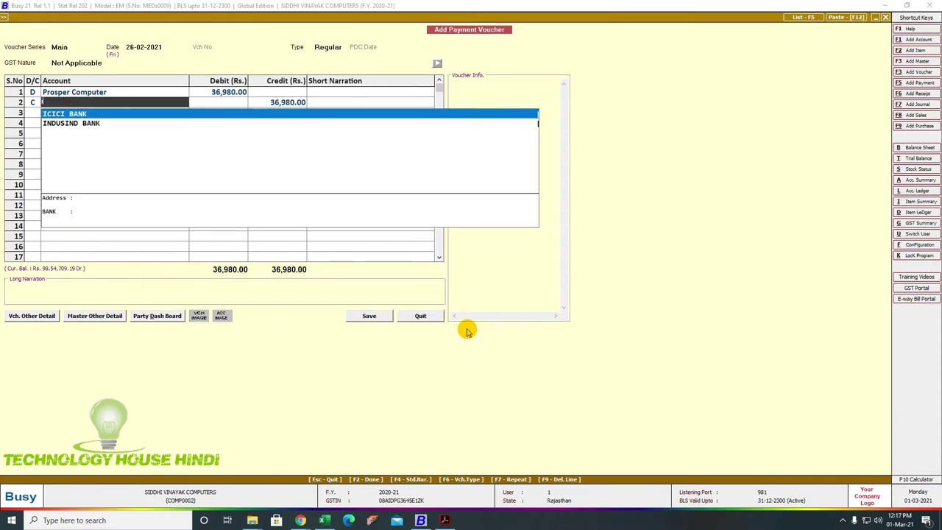
{"action": "key", "text": "Return"}
{"action": "key", "text": "Return"}
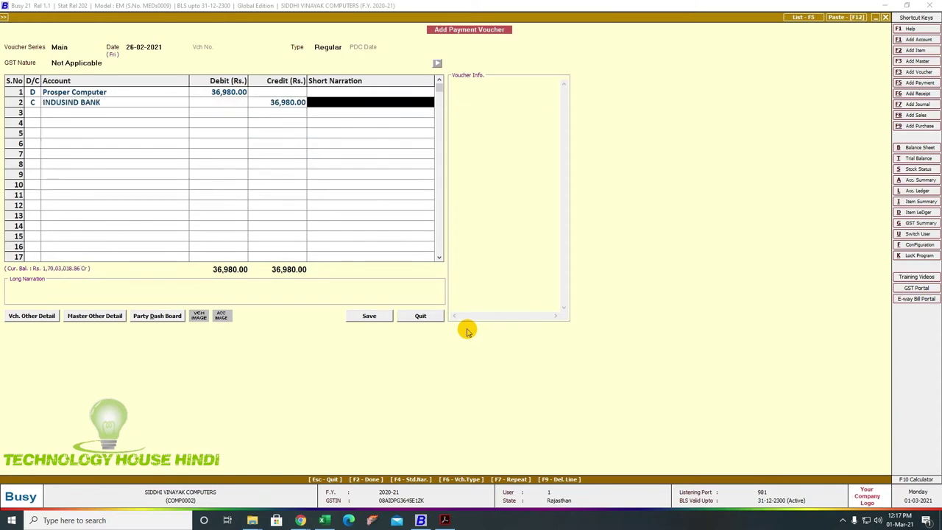
Add the short narration NEFT to the INDUSIND BANK row and save the payment voucher
{"action": "type", "text": "n"}
{"action": "key", "text": "BackSpace"}
{"action": "key", "text": "BackSpace"}
{"action": "key", "text": "Return"}
{"action": "type", "text": "nEFT"}
{"action": "key", "text": "Return"}
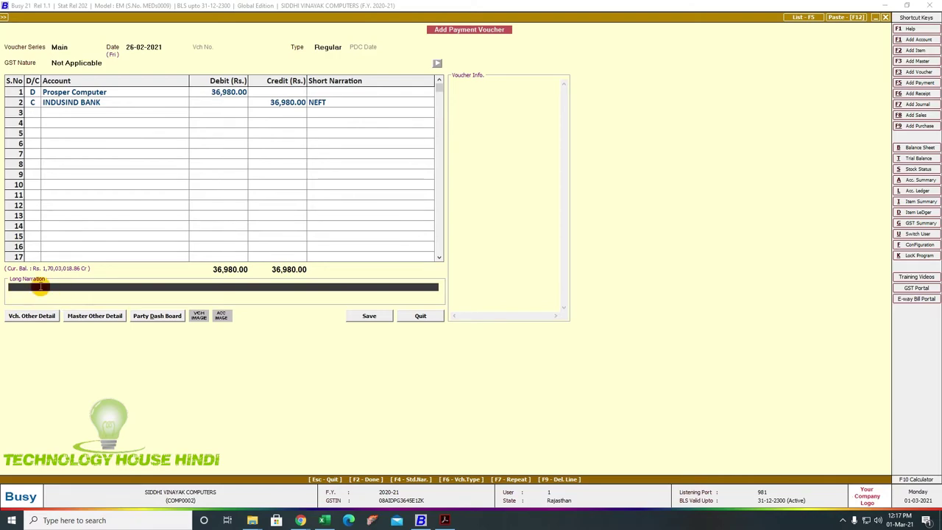
{"action": "left_click", "coordinate": [353, 316]}
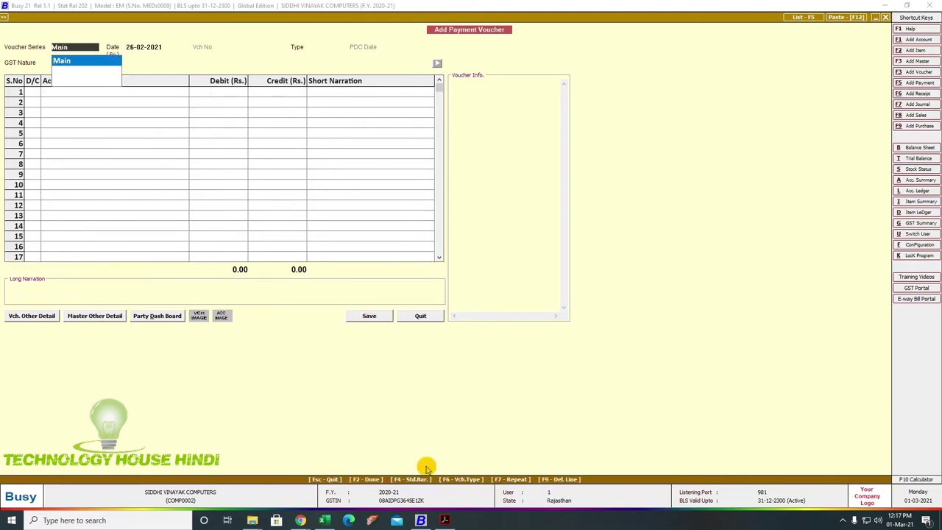
Switch to the bank statement in Acrobat and look further down for the next debit entry on 26 Feb 2021
{"action": "left_click", "coordinate": [444, 520]}
{"action": "scroll", "coordinate": [478, 361], "scroll_direction": "down", "scroll_amount": 15}
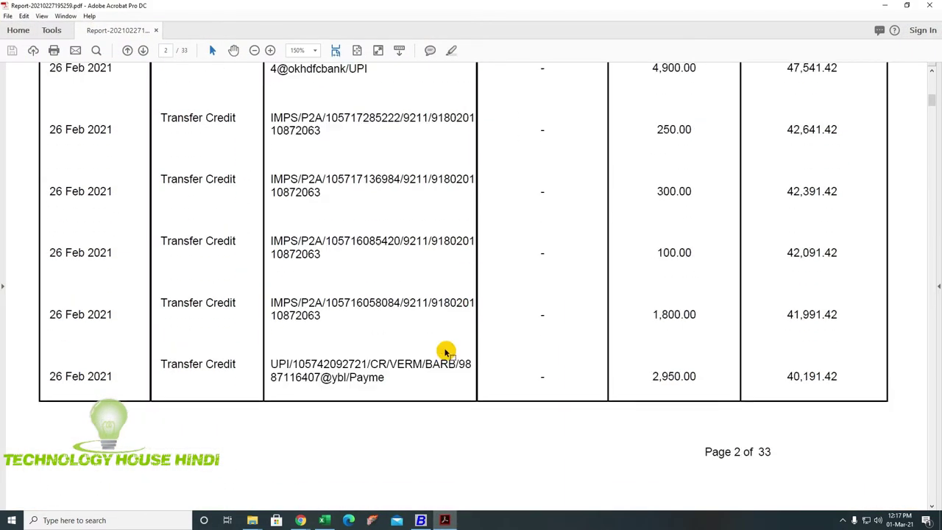
{"action": "scroll", "coordinate": [441, 353], "scroll_direction": "down", "scroll_amount": 3}
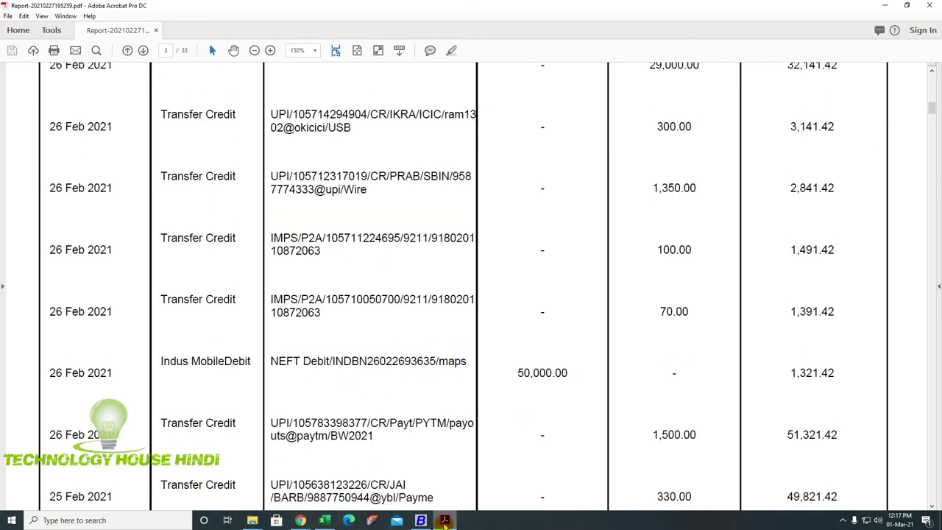
Return to Busy, leave the blank voucher and display the account ledger of MAPS IMAGING
{"action": "left_click", "coordinate": [421, 521]}
{"action": "key", "text": "Return"}
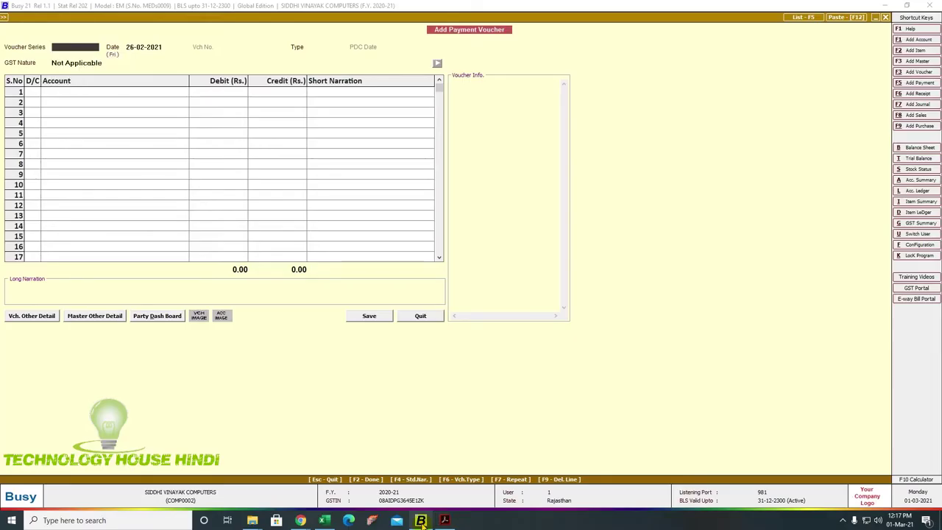
{"action": "key", "text": "Escape"}
{"action": "key", "text": "alt+l"}
{"action": "key", "text": "Return"}
{"action": "type", "text": "maps"}
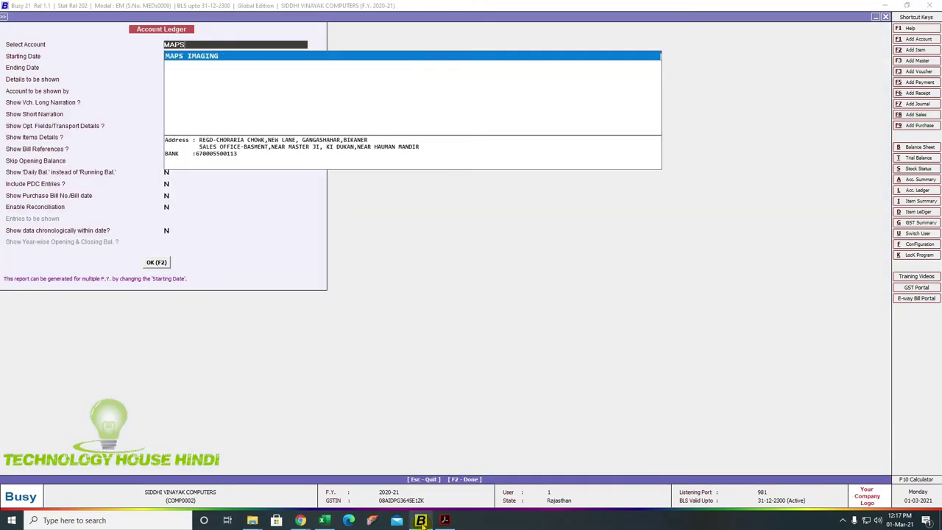
{"action": "key", "text": "Return"}
{"action": "key", "text": "F2"}
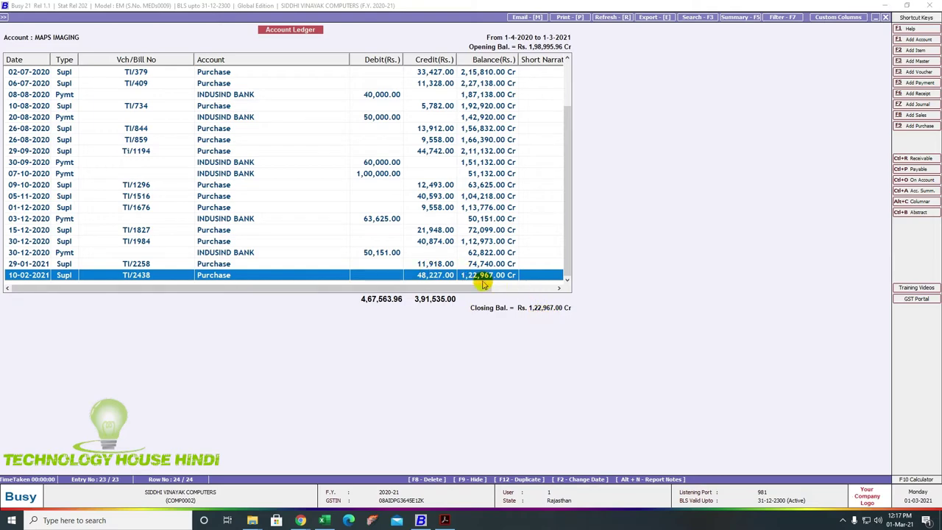
Leave the ledger and start a Regular payment voucher dated 26-02-2021 with GST nature Not Applicable, checking the date against the bank statement
{"action": "key", "text": "Escape"}
{"action": "key", "text": "Escape"}
{"action": "key", "text": "Escape"}
{"action": "key", "text": "Left"}
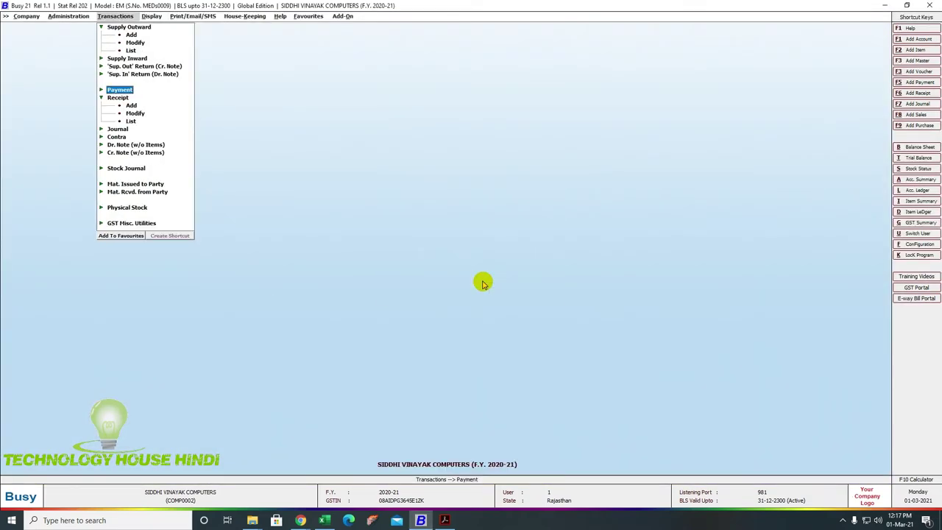
{"action": "key", "text": "Down"}
{"action": "key", "text": "Return"}
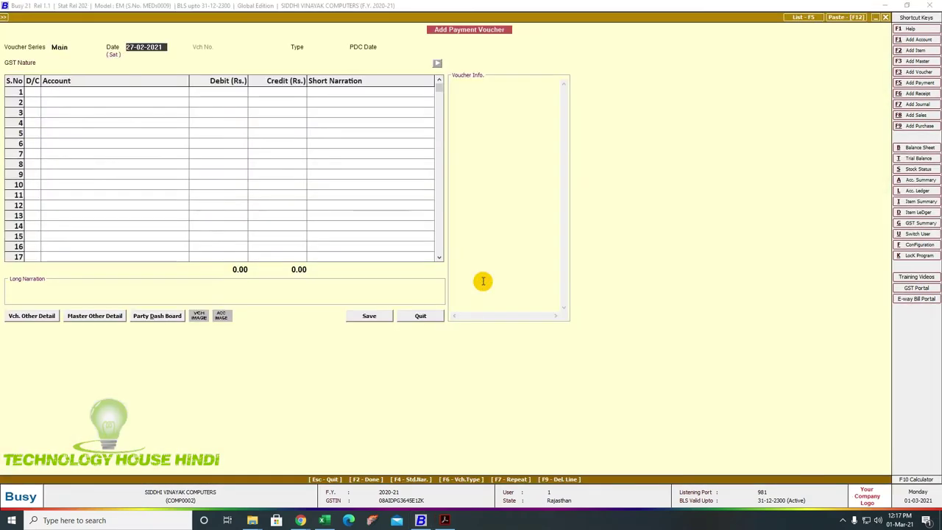
{"action": "left_click", "coordinate": [445, 521]}
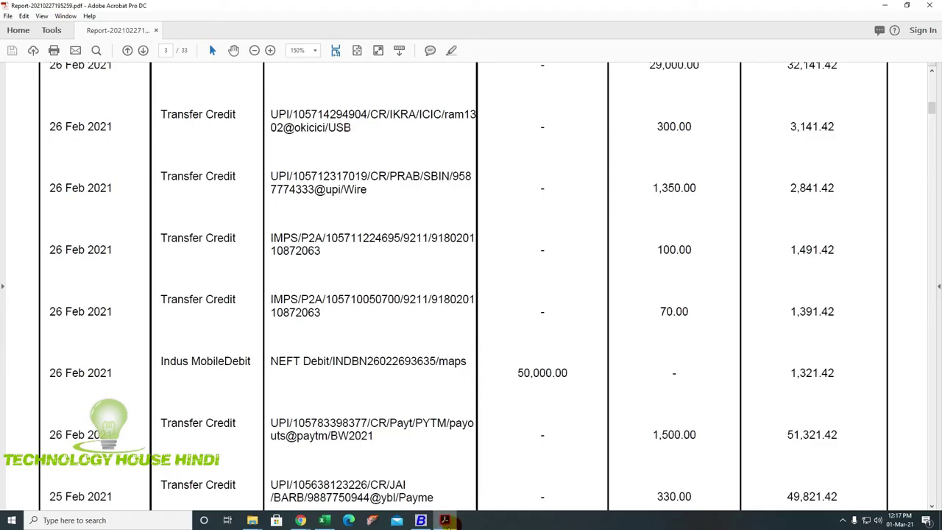
{"action": "left_click", "coordinate": [445, 520]}
{"action": "type", "text": "26"}
{"action": "key", "text": "Return"}
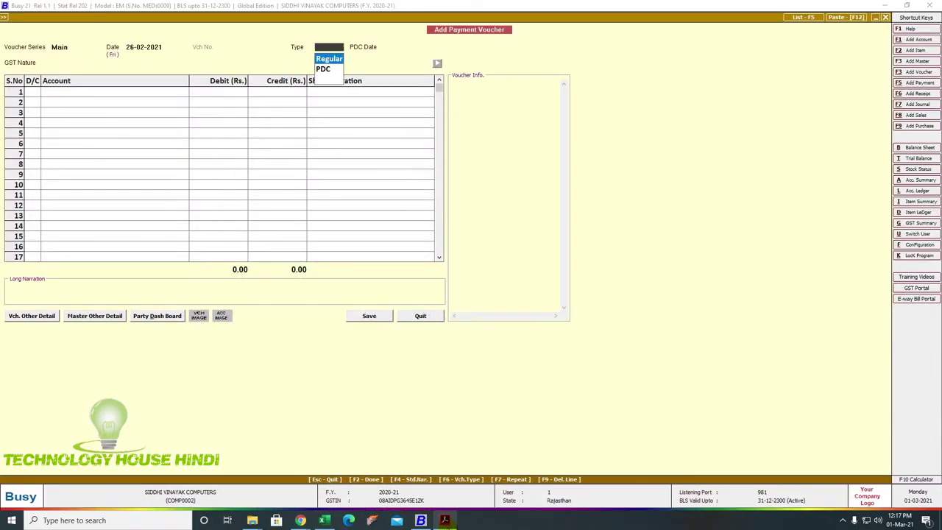
{"action": "key", "text": "Return"}
{"action": "key", "text": "Return"}
{"action": "key", "text": "Return"}
Debit MAPS IMAGING with 50,000 on the first row and leave its bill-by-bill adjustment empty
{"action": "type", "text": "mAp"}
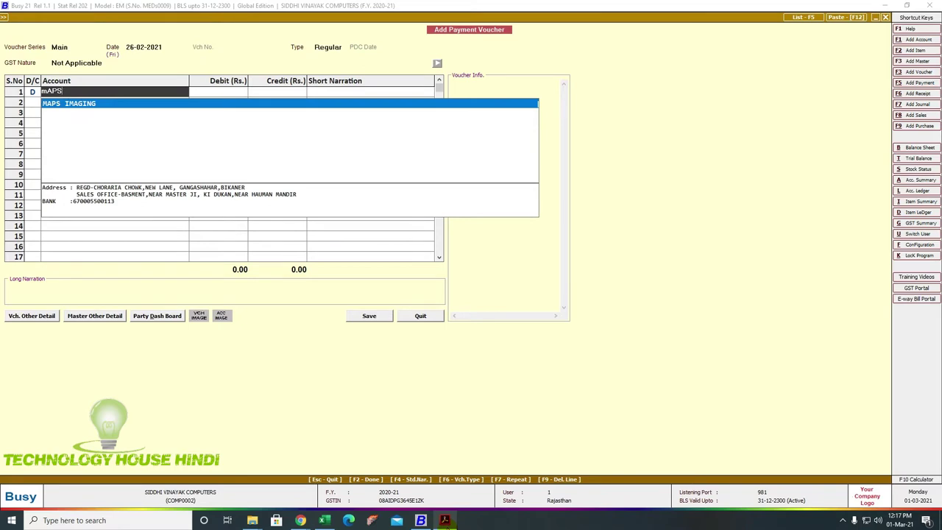
{"action": "key", "text": "Return"}
{"action": "type", "text": "50000"}
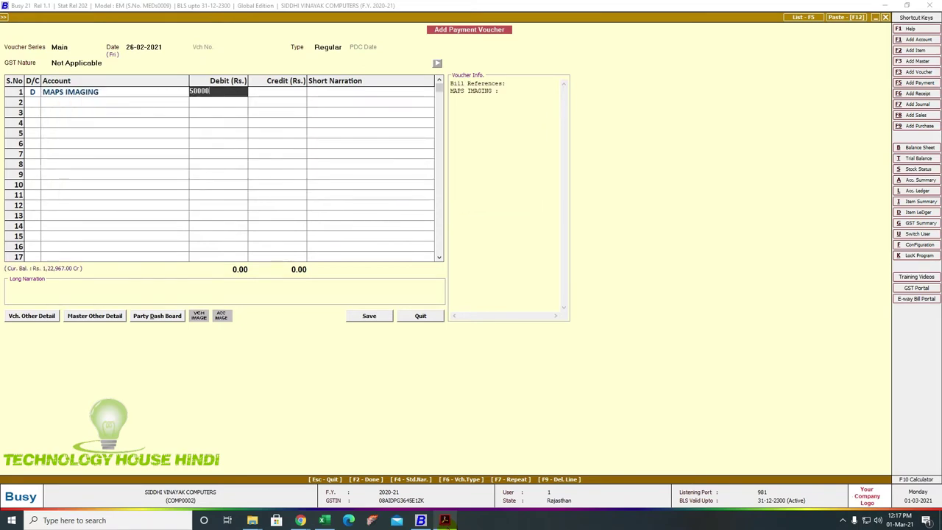
{"action": "key", "text": "Return"}
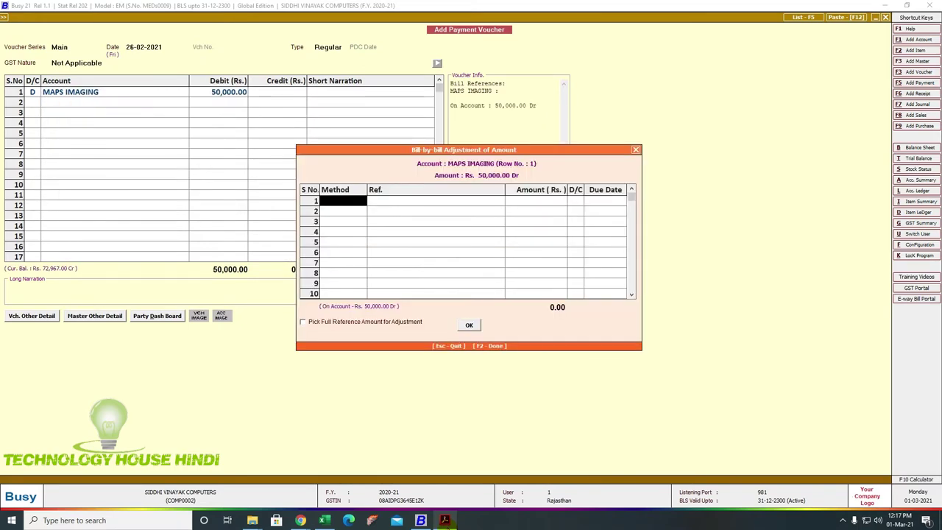
{"action": "key", "text": "Escape"}
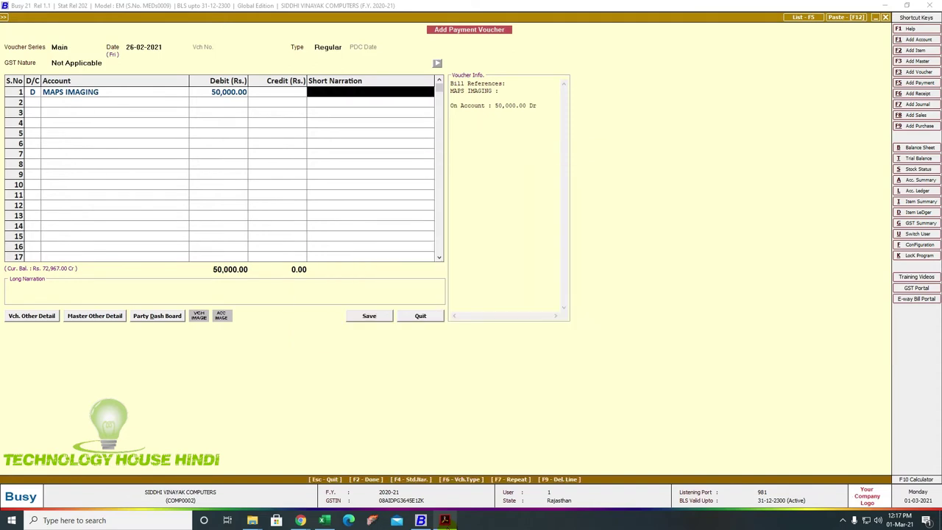
Credit INDUSIND BANK with 50,000 on the voucher's second row
{"action": "key", "text": "Return"}
{"action": "key", "text": "Return"}
{"action": "type", "text": "cash"}
{"action": "key", "text": "Return"}
{"action": "key", "text": "shift+Tab"}
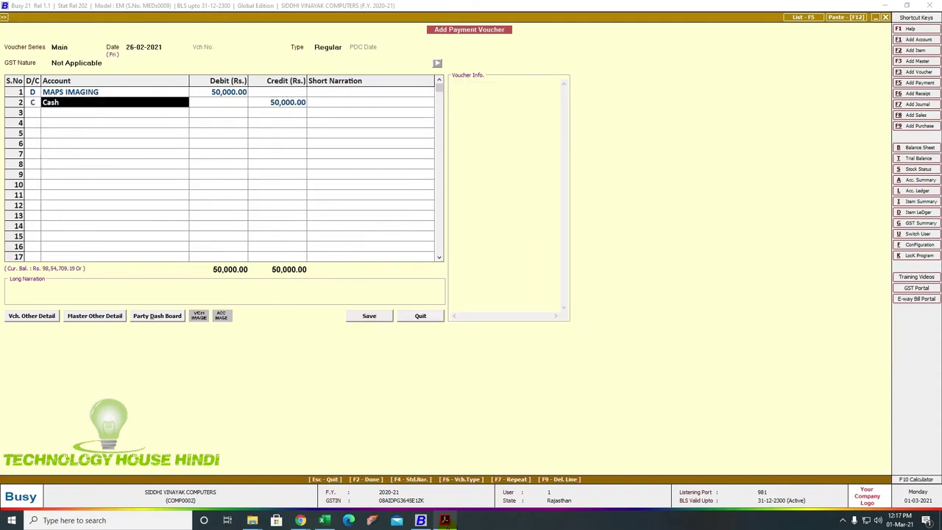
{"action": "type", "text": "ind"}
{"action": "key", "text": "Return"}
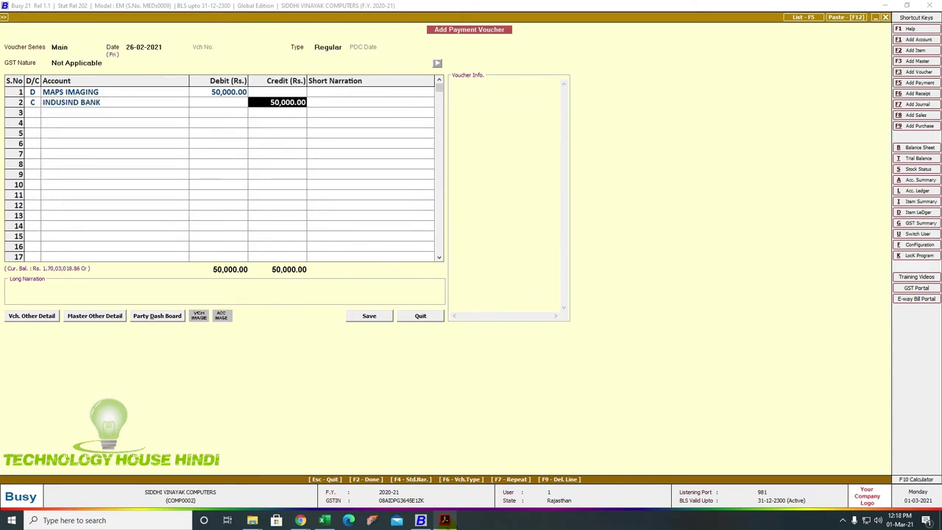
{"action": "key", "text": "Return"}
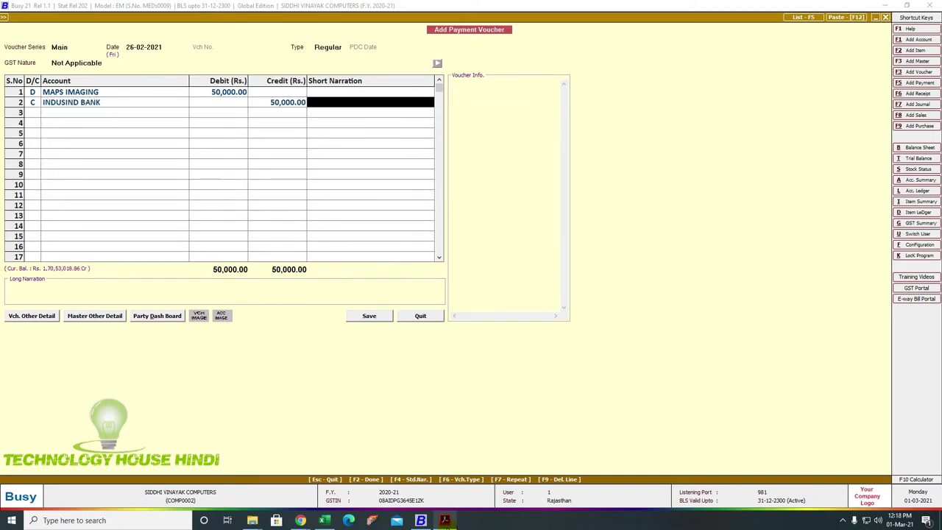
Add the short narration NEFT to the INDUSIND BANK row and save the MAPS IMAGING payment voucher
{"action": "type", "text": "NEFT"}
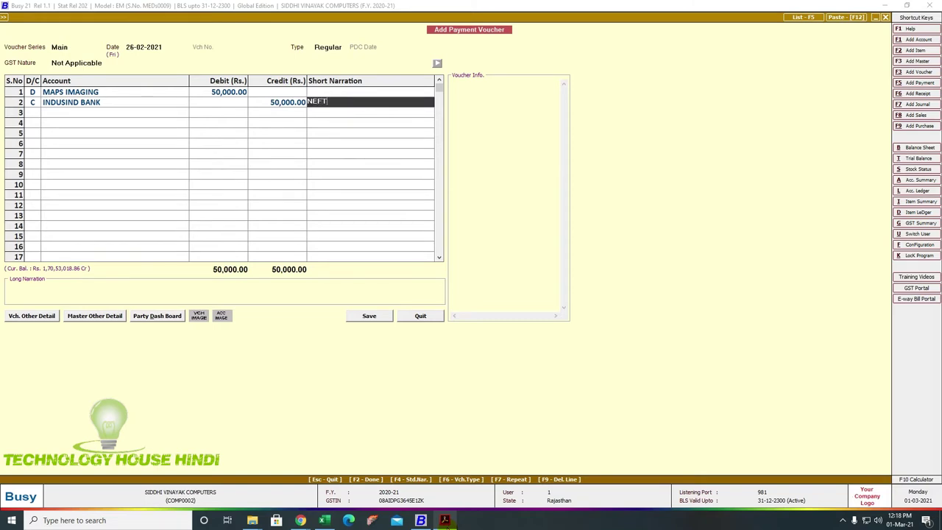
{"action": "key", "text": "Return"}
{"action": "key", "text": "Return"}
{"action": "key", "text": "Return"}
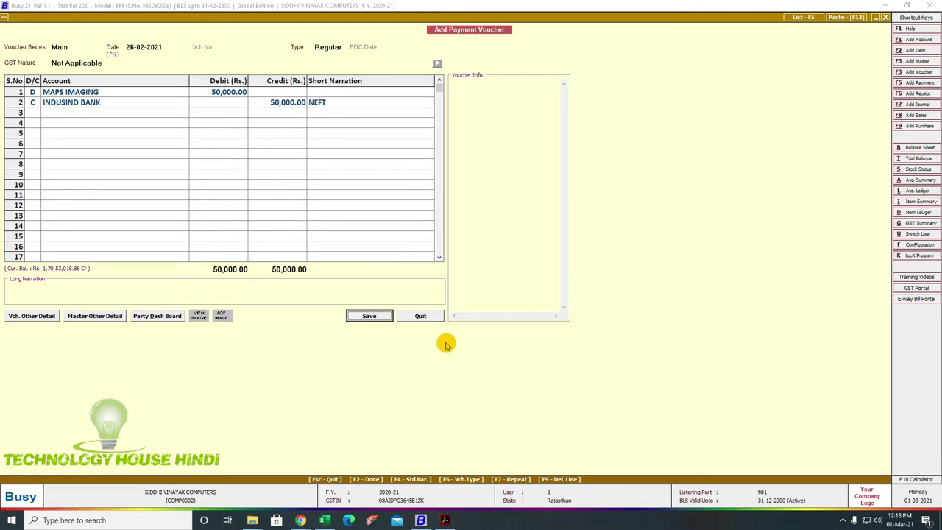
{"action": "left_click", "coordinate": [368, 317]}
Leave voucher entry, display the account-wise ledger of MAPS IMAGING to check the new payment, and close the report
{"action": "key", "text": "Escape"}
{"action": "key", "text": "Right"}
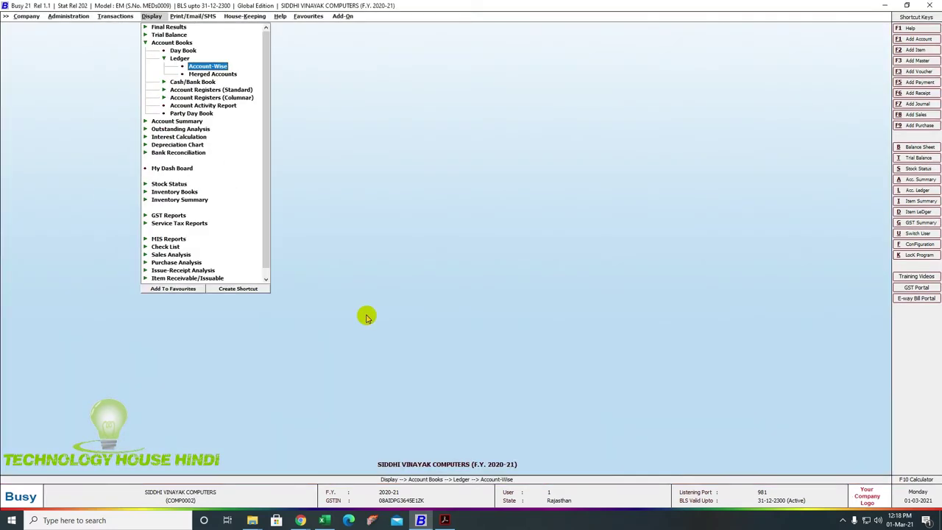
{"action": "key", "text": "Return"}
{"action": "key", "text": "Return"}
{"action": "key", "text": "Return"}
{"action": "key", "text": "Return"}
{"action": "key", "text": "Return"}
{"action": "key", "text": "Return"}
{"action": "key", "text": "Return"}
{"action": "key", "text": "Return"}
{"action": "key", "text": "Return"}
{"action": "key", "text": "Return"}
{"action": "key", "text": "Return"}
{"action": "key", "text": "Return"}
{"action": "key", "text": "Return"}
{"action": "key", "text": "Return"}
{"action": "key", "text": "Return"}
{"action": "key", "text": "Return"}
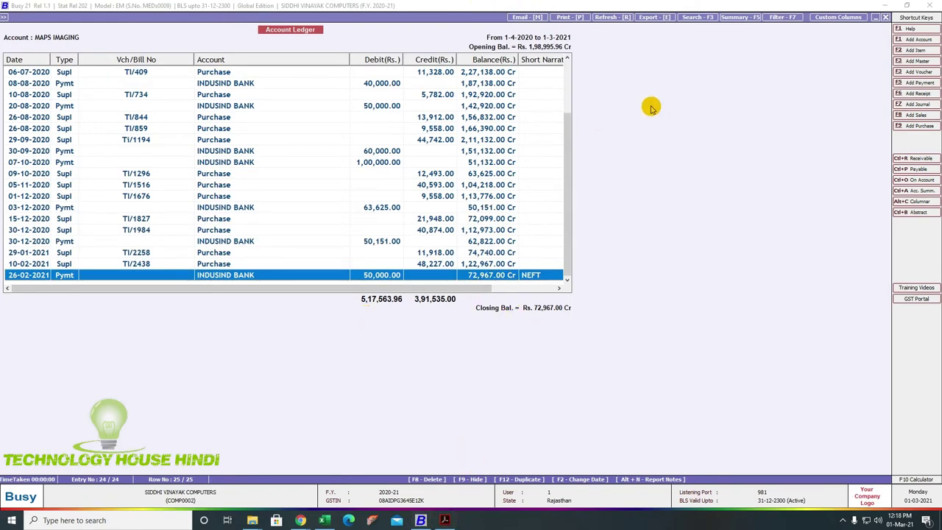
{"action": "left_click", "coordinate": [885, 18]}
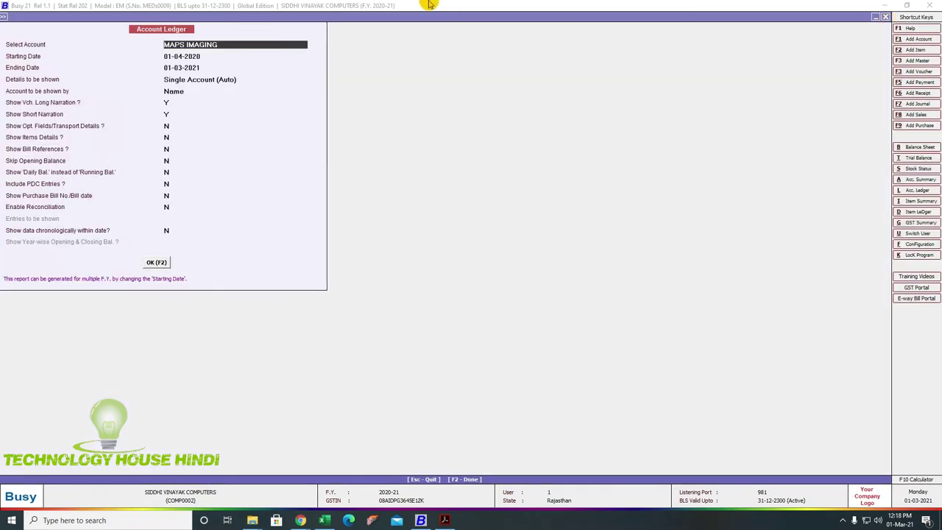
{"action": "key", "text": "Escape"}
{"action": "key", "text": "Escape"}
{"action": "key", "text": "Escape"}
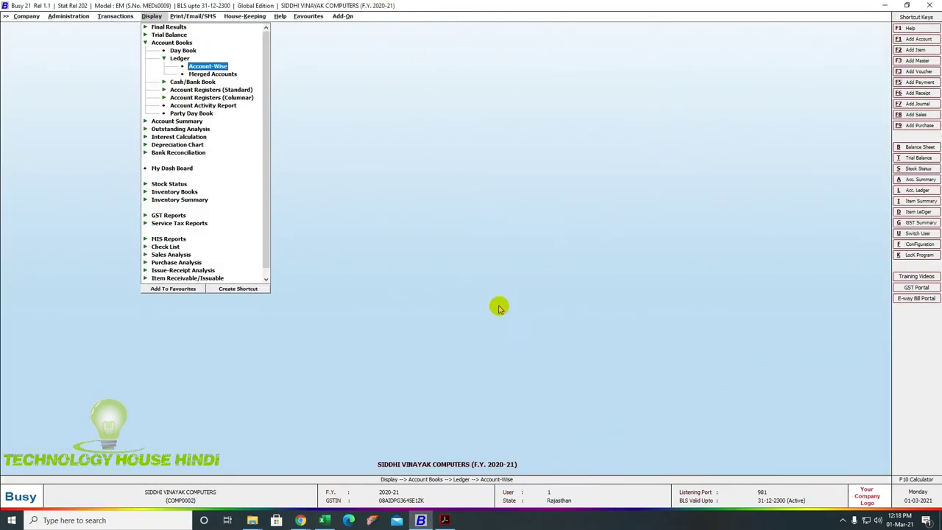
{"action": "left_click", "coordinate": [842, 519]}
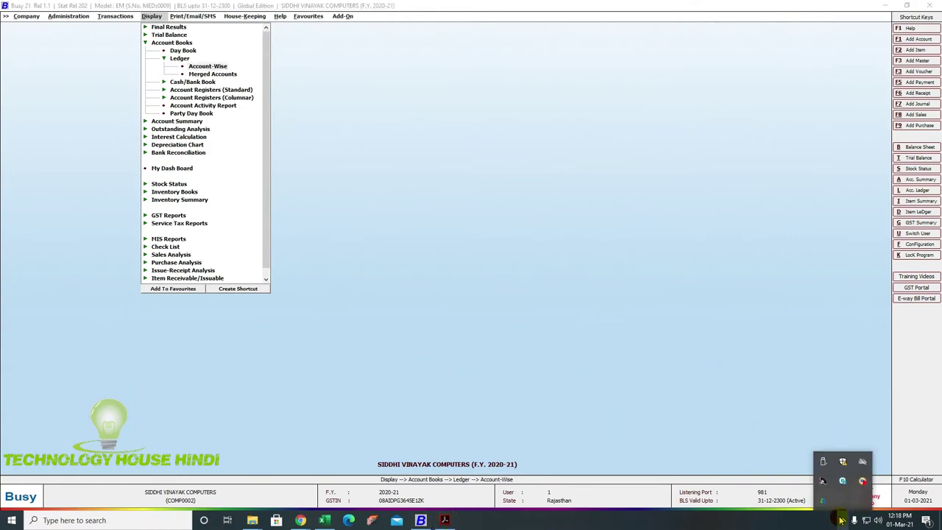
{"action": "left_click", "coordinate": [860, 485]}
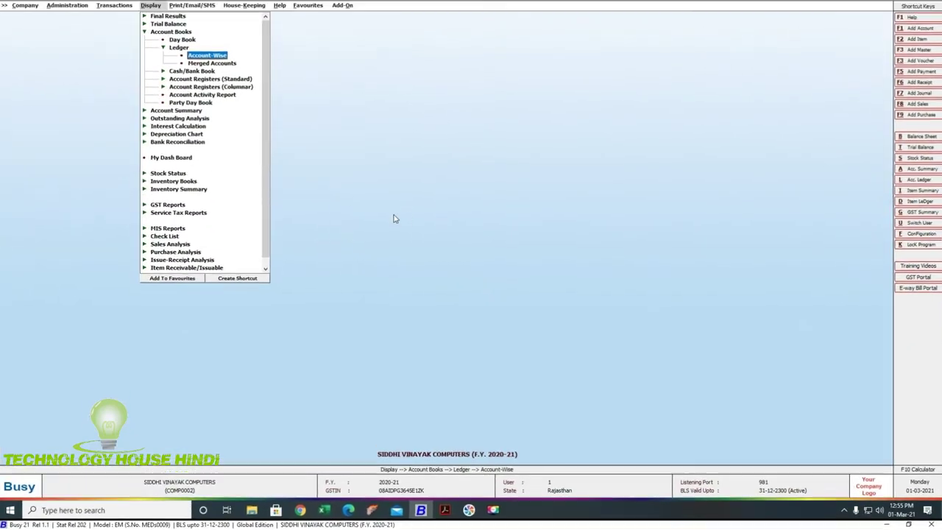
Switch to the bank statement in Acrobat and look through the 9 to 11 Feb 2021 entries for an expense debit
{"action": "key", "text": "Left"}
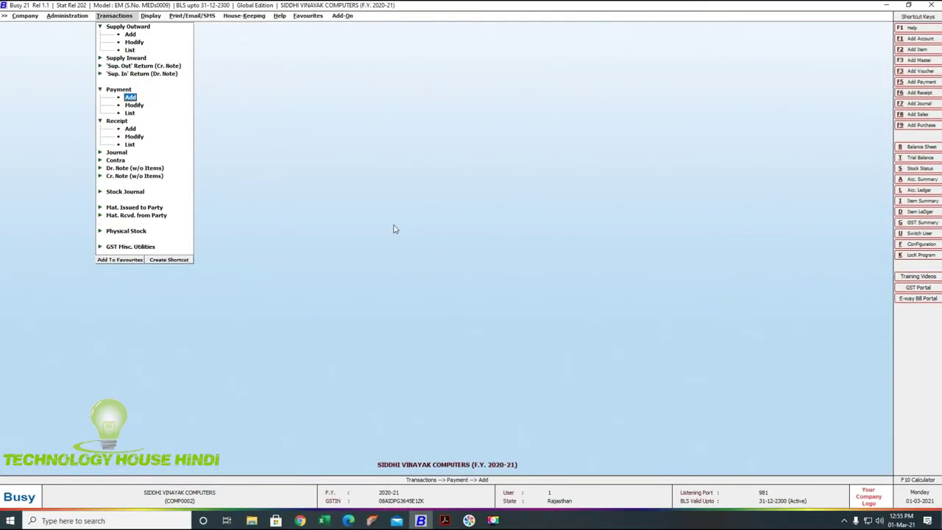
{"action": "left_click", "coordinate": [444, 520]}
{"action": "scroll", "coordinate": [444, 332], "scroll_direction": "down", "scroll_amount": 15}
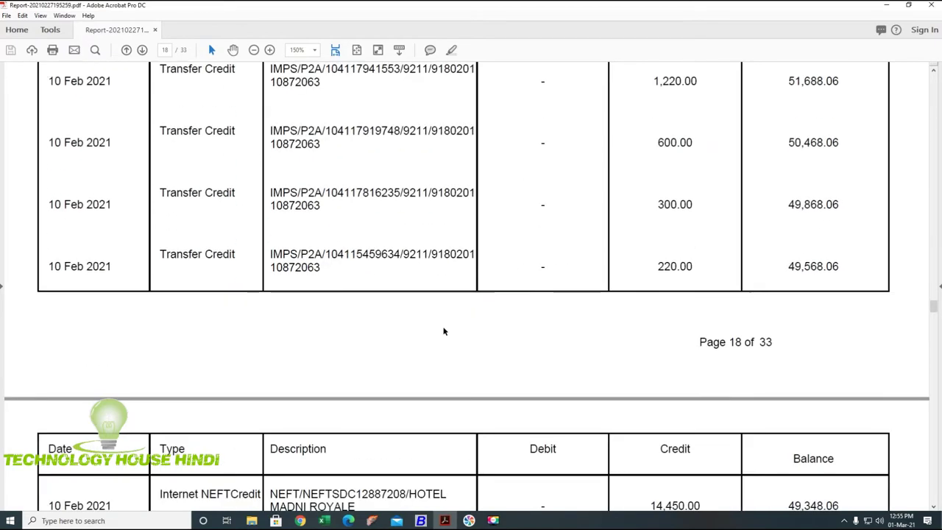
{"action": "scroll", "coordinate": [442, 327], "scroll_direction": "down", "scroll_amount": 15}
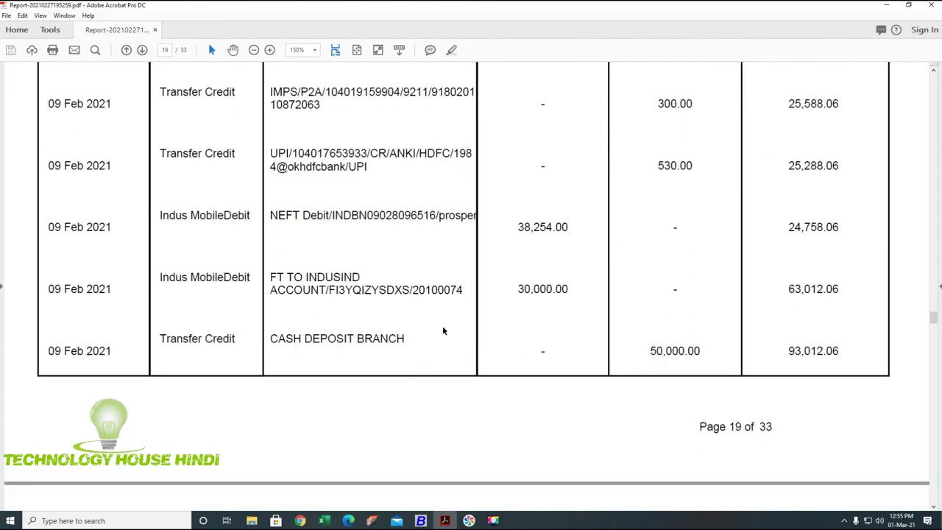
{"action": "scroll", "coordinate": [443, 329], "scroll_direction": "up", "scroll_amount": 15}
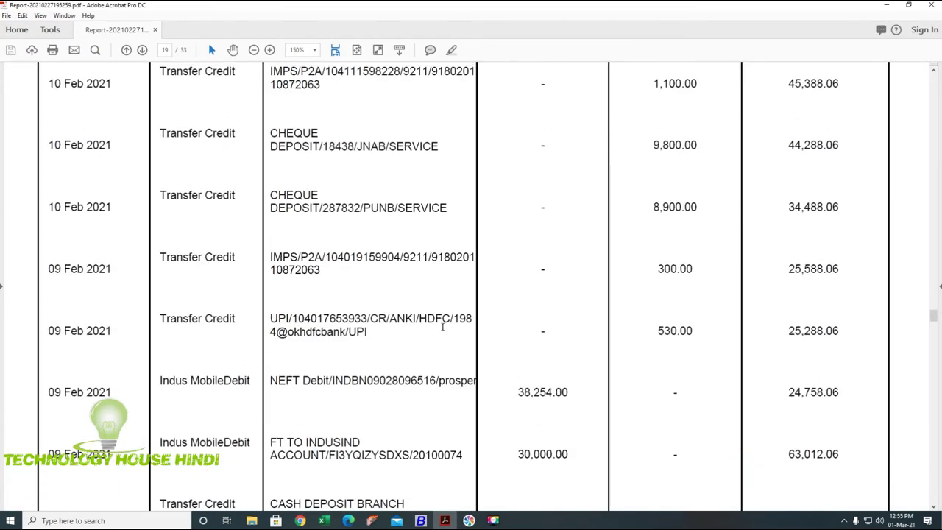
{"action": "scroll", "coordinate": [442, 327], "scroll_direction": "up", "scroll_amount": 15}
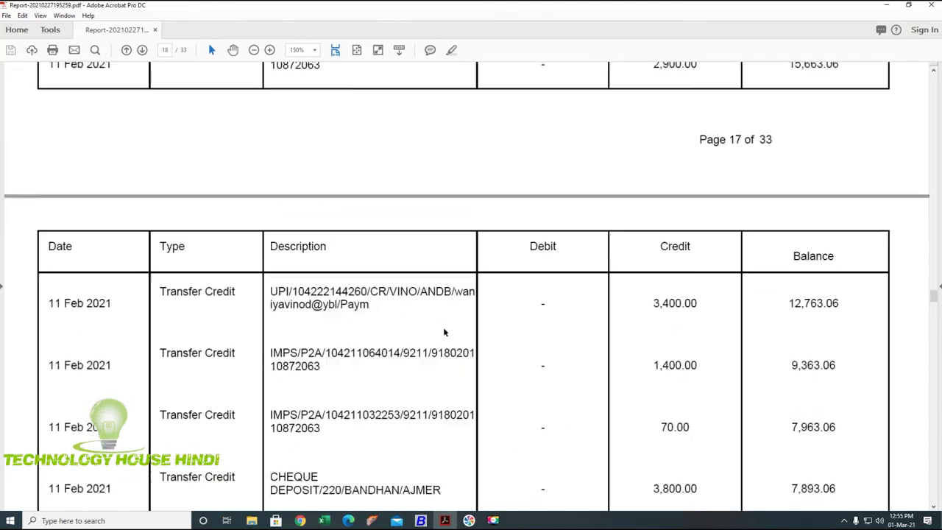
{"action": "scroll", "coordinate": [444, 332], "scroll_direction": "up", "scroll_amount": 1}
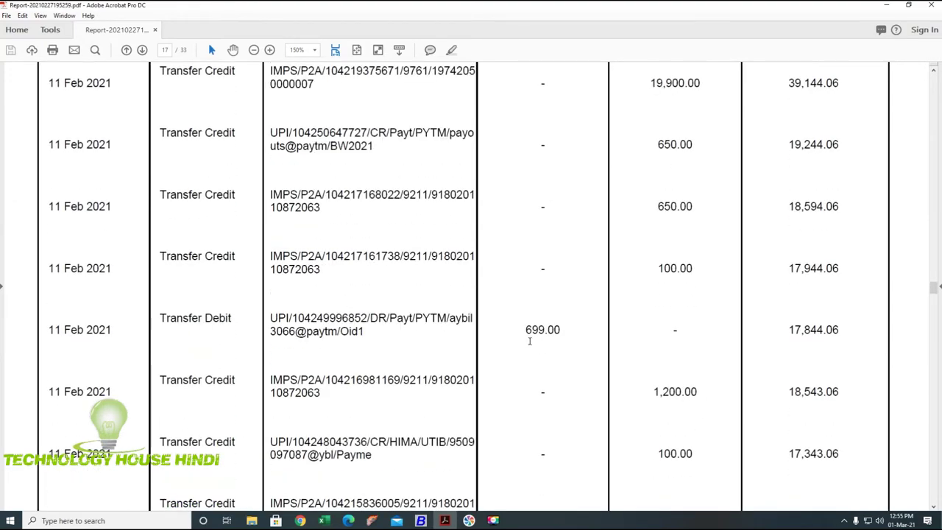
{"action": "left_click_drag", "start_coordinate": [560, 330], "coordinate": [524, 330]}
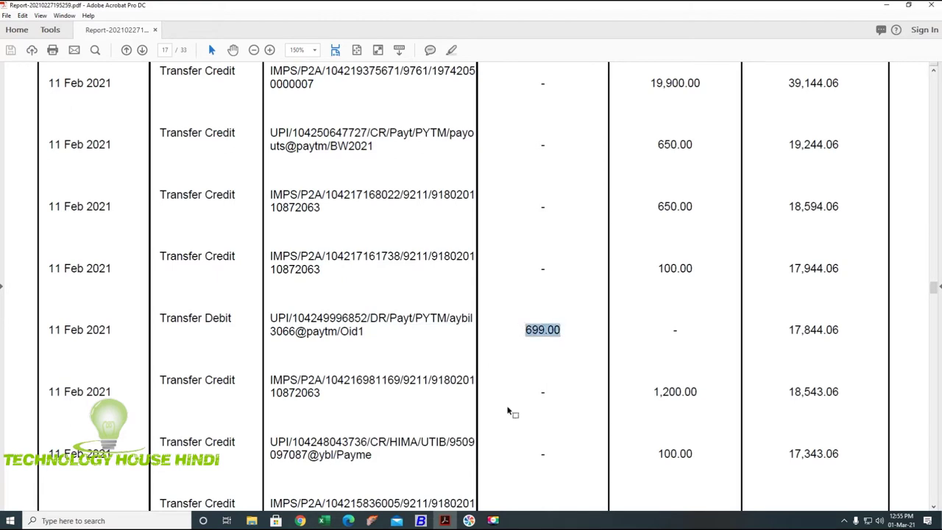
Return to Busy and start a Regular payment voucher dated 11-02-2021 in the Main series, with GST nature Not Applicable
{"action": "left_click", "coordinate": [421, 521]}
{"action": "key", "text": "Return"}
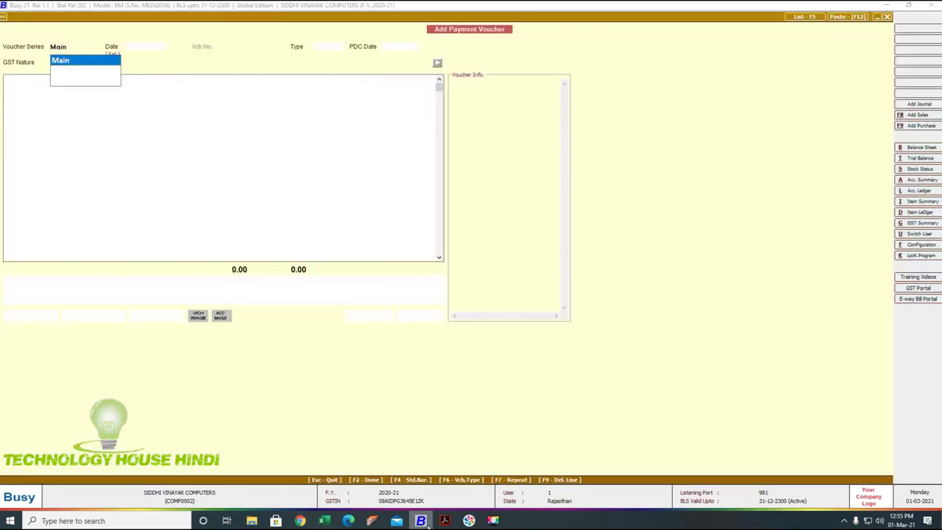
{"action": "left_click", "coordinate": [446, 521]}
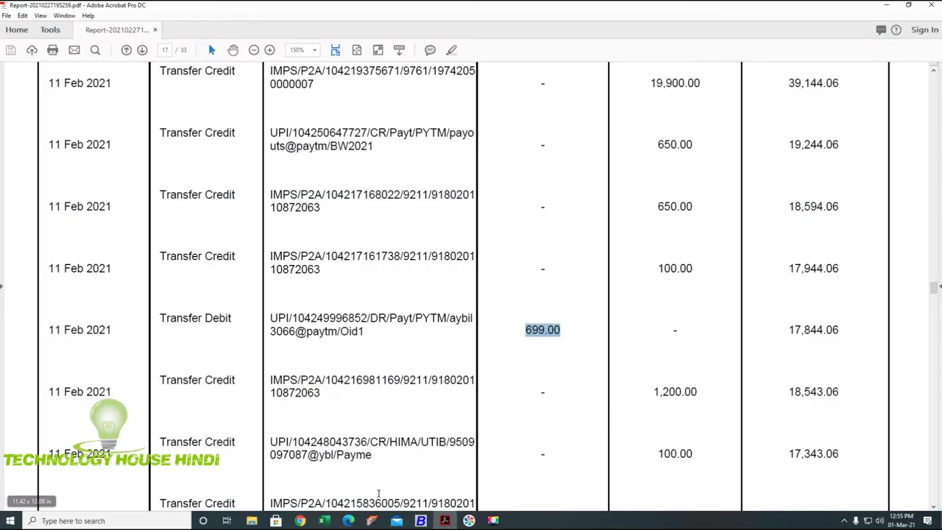
{"action": "key", "text": "alt+Tab"}
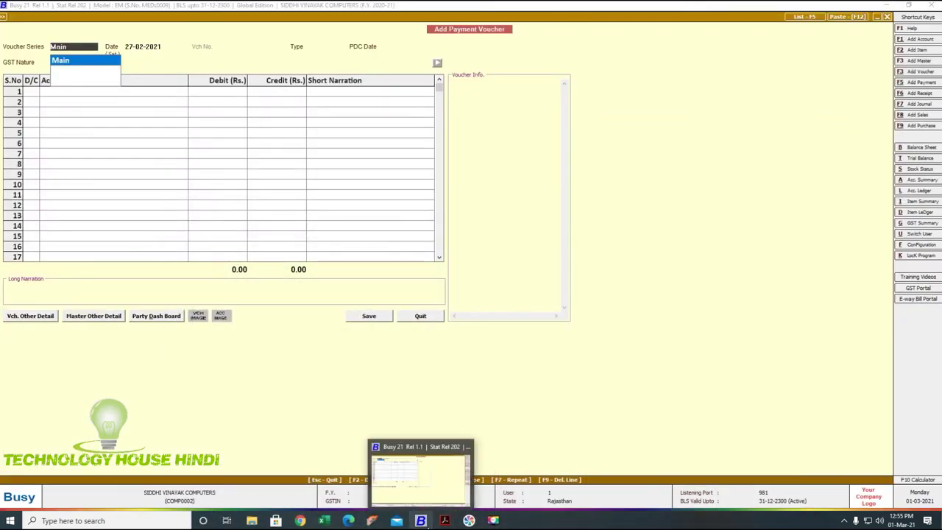
{"action": "key", "text": "Return"}
{"action": "type", "text": "11/2"}
{"action": "key", "text": "Return"}
{"action": "key", "text": "Return"}
{"action": "key", "text": "Return"}
Debit Telephone Expenses with 699 on the first row, with the short narration JIO RECHARGE
{"action": "type", "text": "tele"}
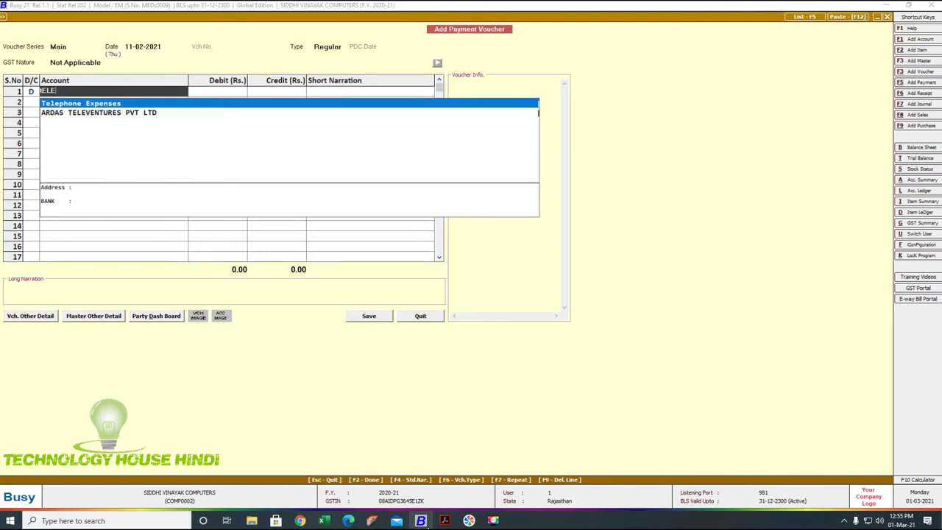
{"action": "key", "text": "Return"}
{"action": "type", "text": "699"}
{"action": "key", "text": "Return"}
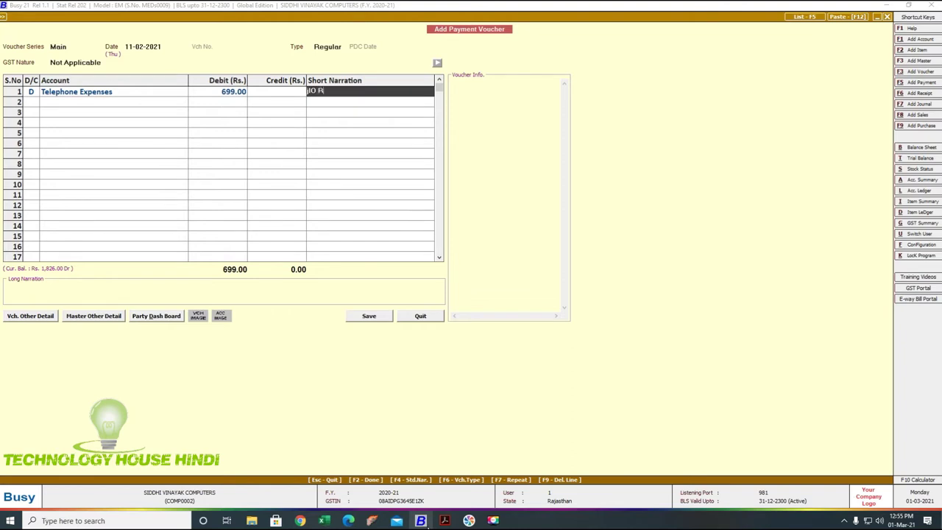
{"action": "key", "text": "Return"}
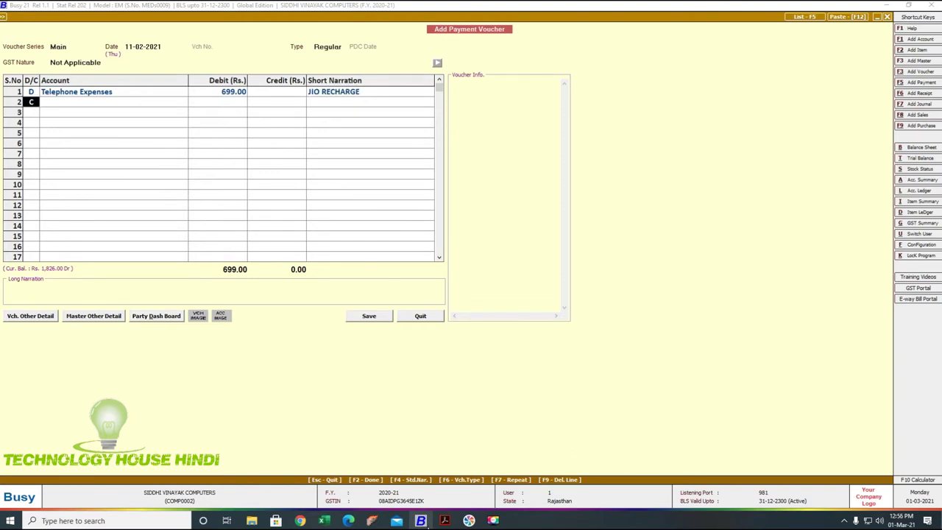
Credit INDUSIND BANK with 699 on the voucher's second row
{"action": "key", "text": "Return"}
{"action": "type", "text": "cASH"}
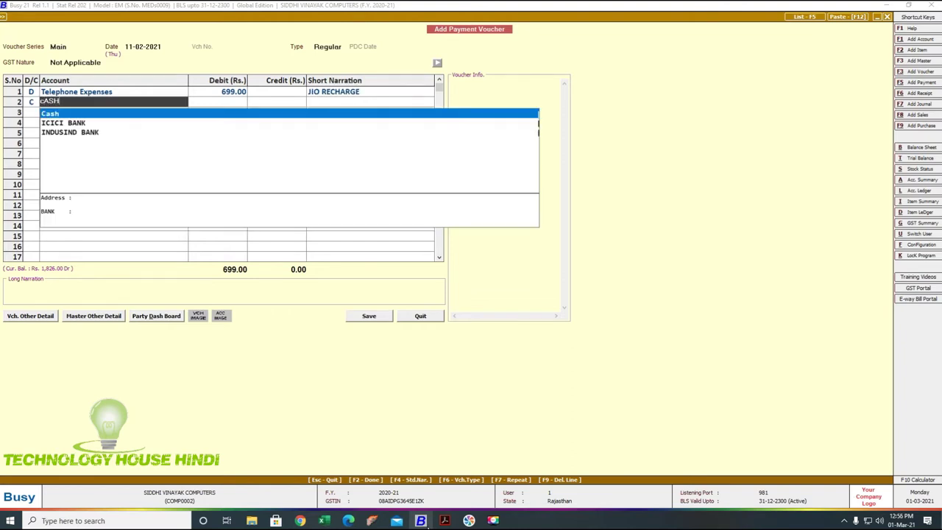
{"action": "key", "text": "Return"}
{"action": "key", "text": "shift+Tab"}
{"action": "type", "text": "IND"}
{"action": "key", "text": "Return"}
{"action": "key", "text": "Return"}
{"action": "type", "text": "cHQ NO"}
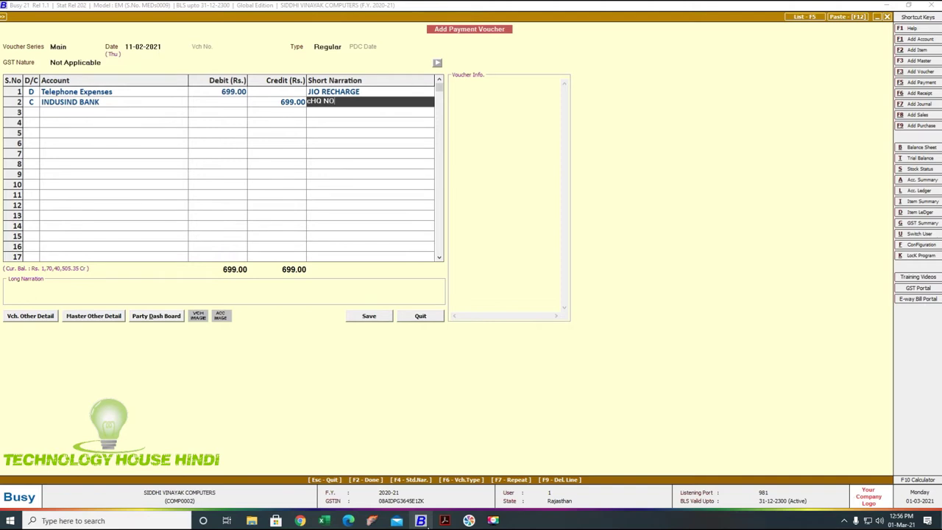
{"action": "key", "text": "BackSpace"}
{"action": "key", "text": "BackSpace"}
{"action": "key", "text": "BackSpace"}
{"action": "key", "text": "BackSpace"}
{"action": "key", "text": "BackSpace"}
{"action": "key", "text": "BackSpace"}
Enter NEFT as the short narration of the INDUSIND BANK row
{"action": "type", "text": "NEFT"}
{"action": "key", "text": "Return"}
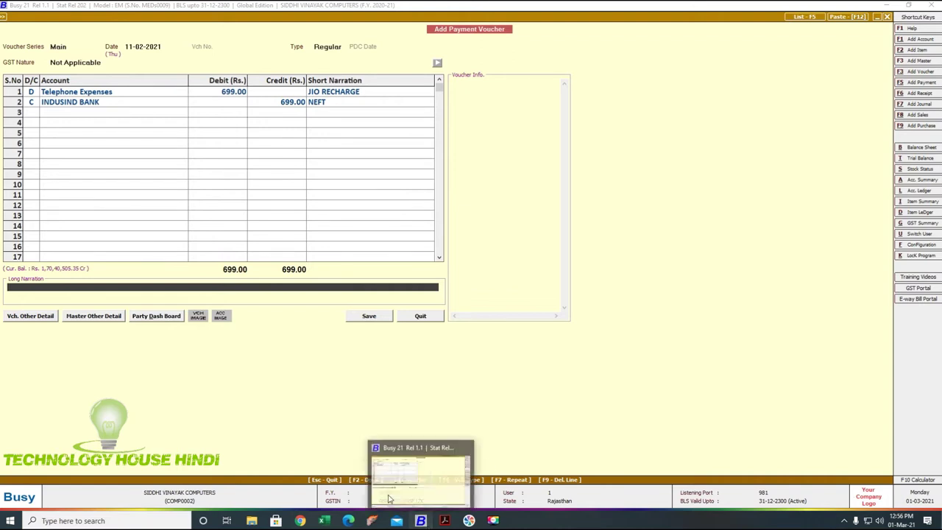
Save the telephone recharge voucher and locate the 12 Feb 2021 debit of 2,906.00 in the bank statement PDF in Acrobat
{"action": "left_click", "coordinate": [362, 316]}
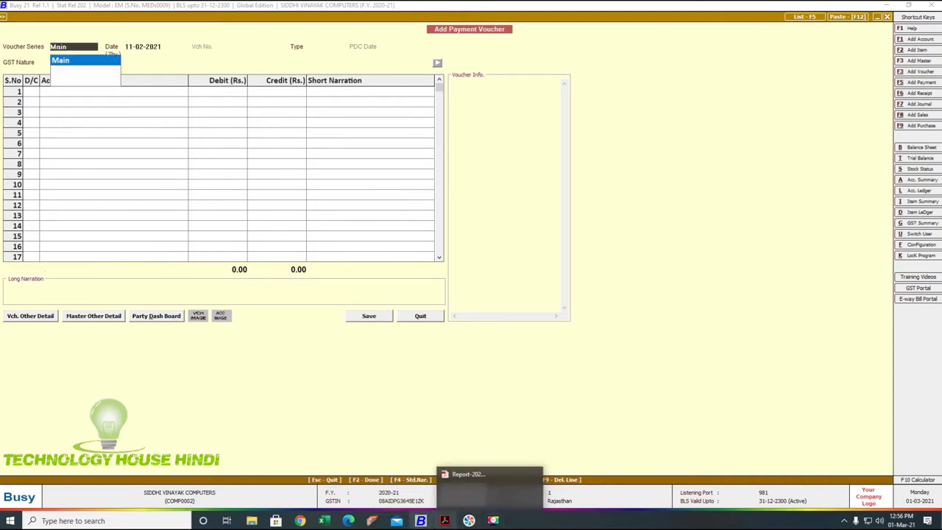
{"action": "left_click", "coordinate": [445, 521]}
{"action": "scroll", "coordinate": [427, 416], "scroll_direction": "up", "scroll_amount": 5}
{"action": "scroll", "coordinate": [429, 422], "scroll_direction": "up", "scroll_amount": 10}
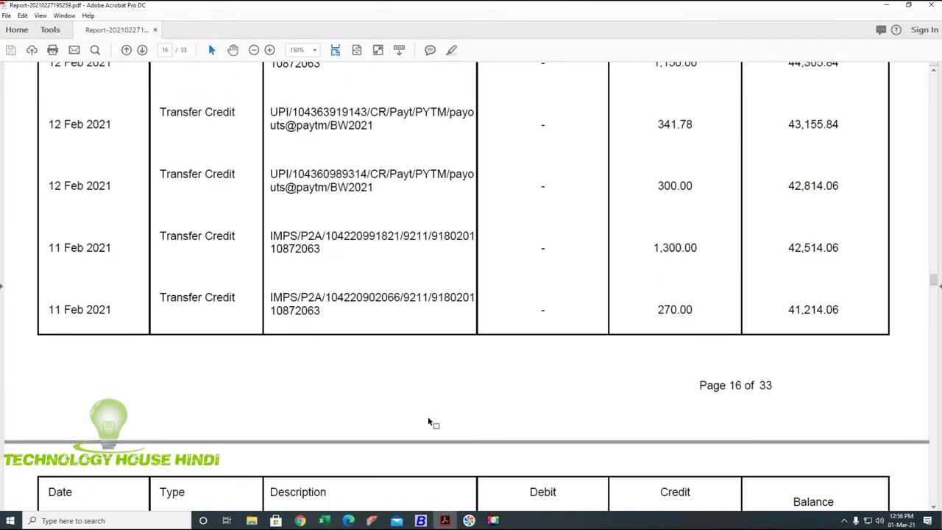
{"action": "scroll", "coordinate": [428, 418], "scroll_direction": "up", "scroll_amount": 3}
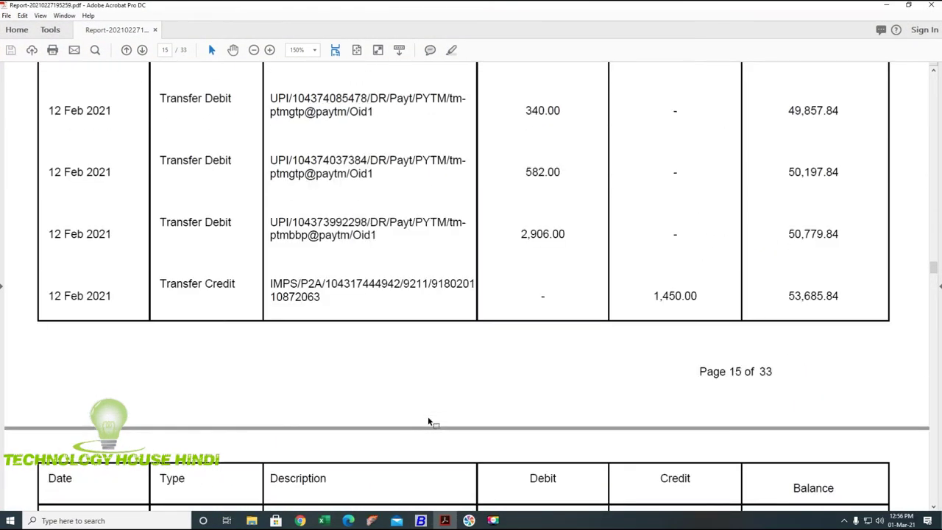
{"action": "left_click_drag", "start_coordinate": [527, 235], "coordinate": [576, 241]}
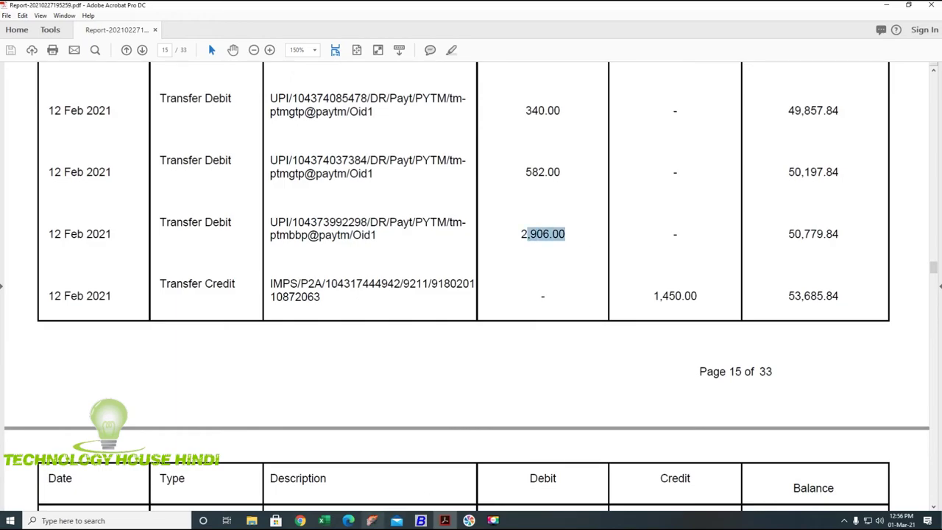
Return to Busy and start a Regular payment voucher dated 12-02-2021 in the Main series, with GST nature Not Applicable
{"action": "left_click", "coordinate": [420, 520]}
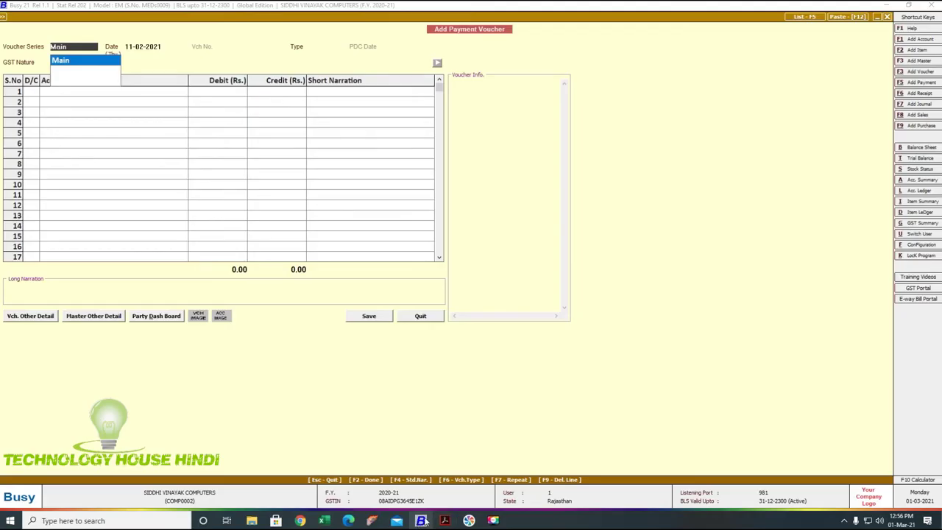
{"action": "left_click", "coordinate": [445, 520]}
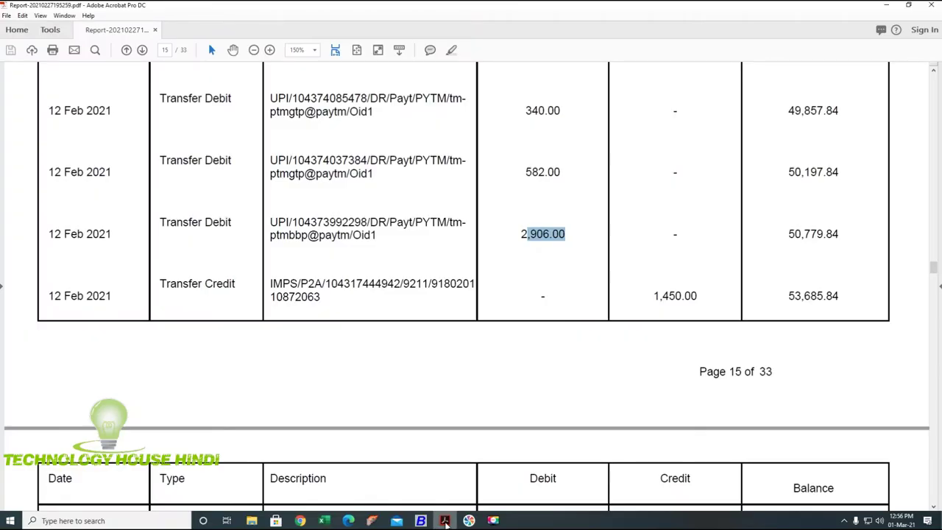
{"action": "left_click", "coordinate": [445, 521]}
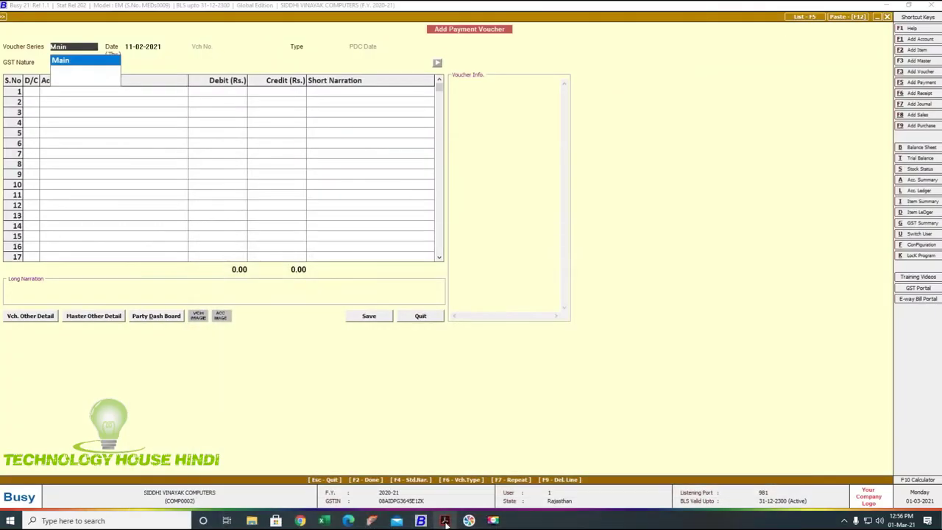
{"action": "key", "text": "Return"}
{"action": "type", "text": "12/2"}
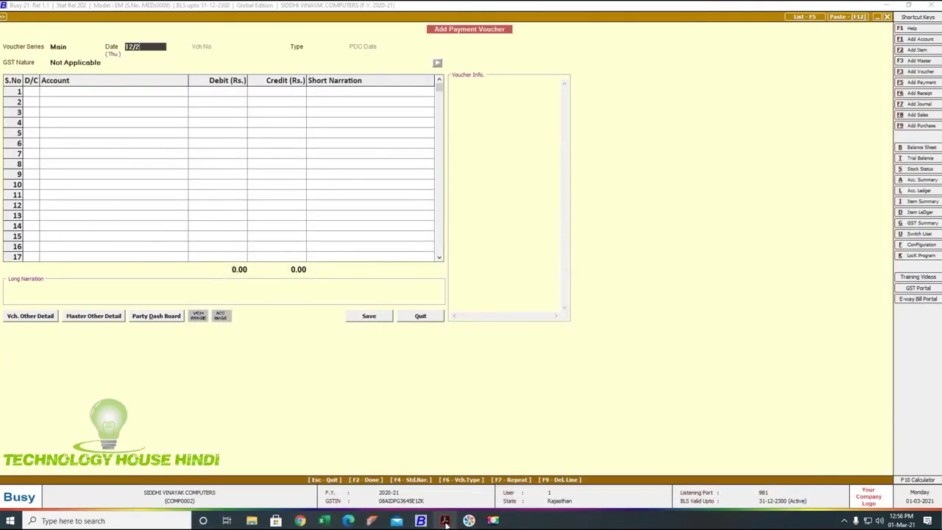
{"action": "key", "text": "Return"}
{"action": "key", "text": "Return"}
{"action": "key", "text": "Return"}
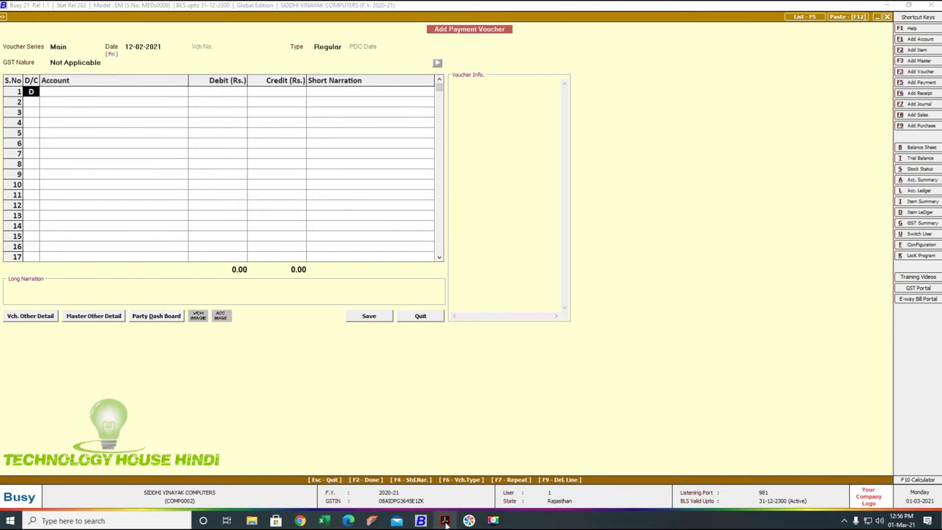
Debit Water & Electricity Expenses with 2,906 on the voucher's first row
{"action": "key", "text": "Return"}
{"action": "type", "text": "wate"}
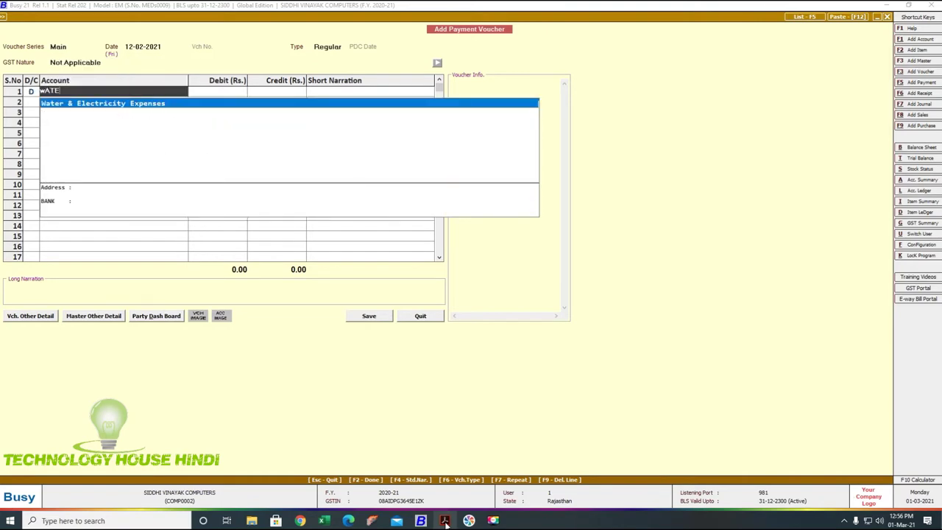
{"action": "key", "text": "Return"}
{"action": "left_click", "coordinate": [445, 521]}
{"action": "left_click", "coordinate": [445, 521]}
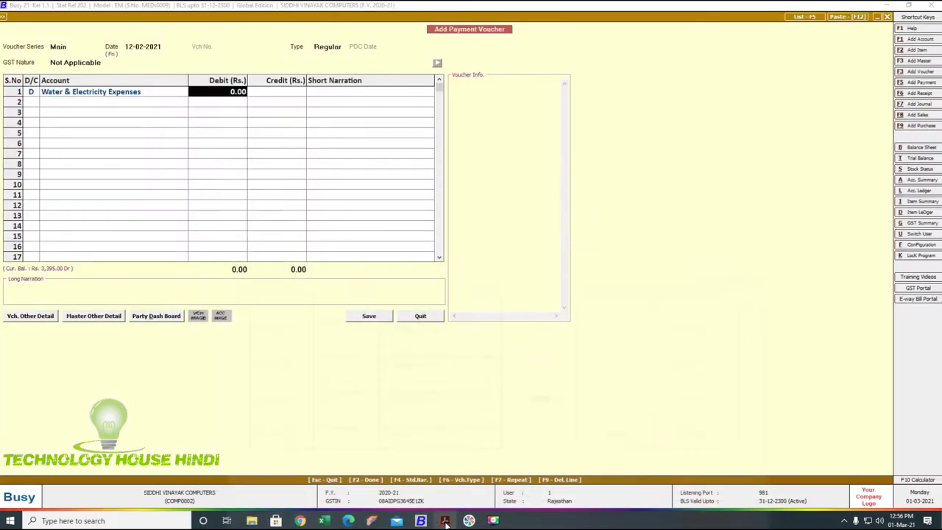
{"action": "type", "text": "2,90"}
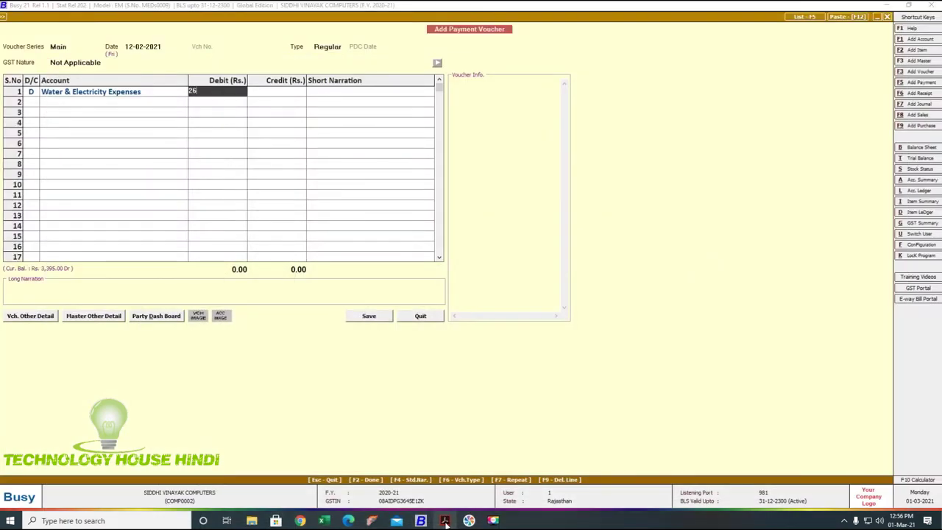
{"action": "type", "text": "6"}
{"action": "key", "text": "Return"}
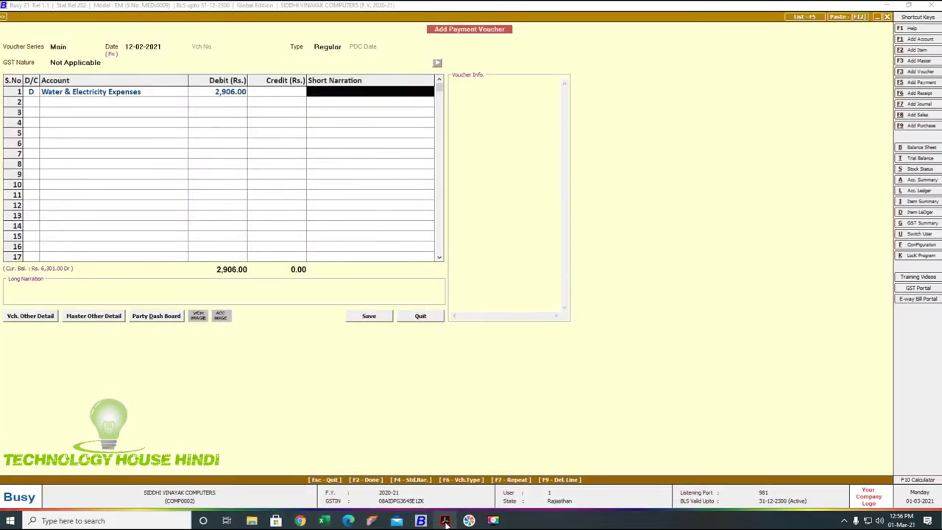
Leave the first row's short narration empty and credit INDUSIND BANK with 2,906 on the second row
{"action": "key", "text": "Return"}
{"action": "key", "text": "Return"}
{"action": "type", "text": "c"}
{"action": "key", "text": "Return"}
{"action": "key", "text": "Left"}
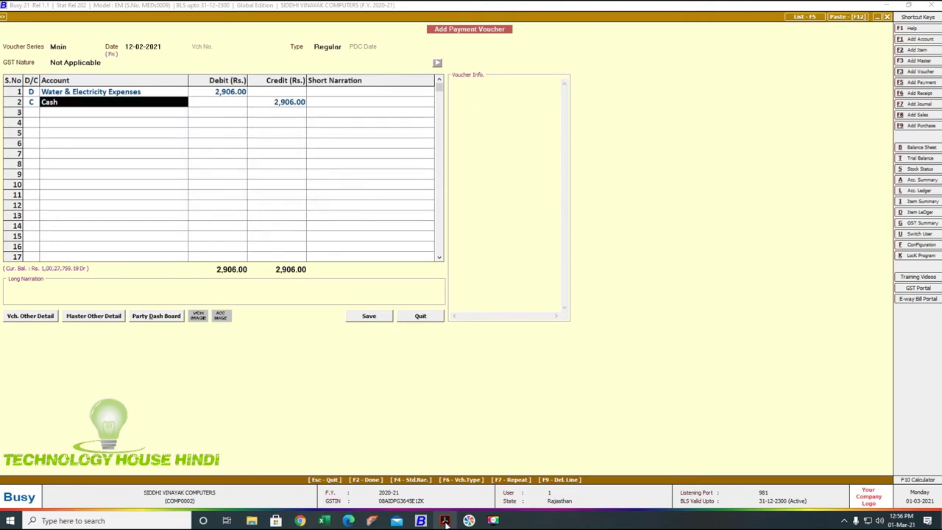
{"action": "type", "text": "IND"}
{"action": "key", "text": "Return"}
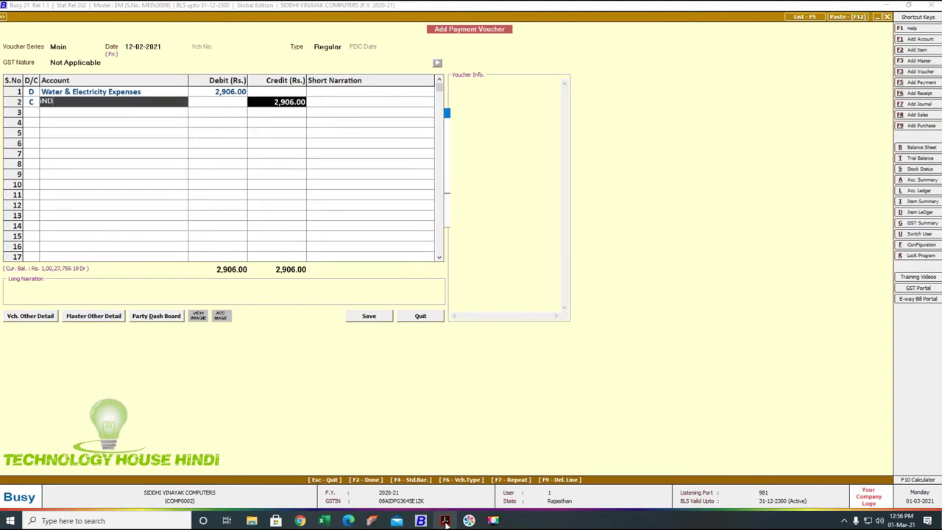
{"action": "key", "text": "Return"}
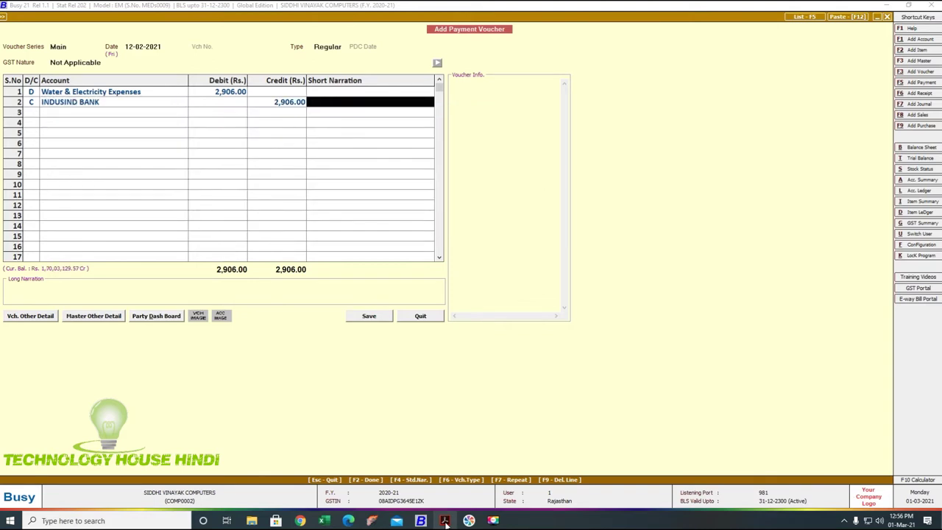
Enter NEFT as the bank row's short narration and SHOP ELECTRIC CITY BILL as the long narration, and save the voucher
{"action": "type", "text": "cHQ"}
{"action": "key", "text": "BackSpace"}
{"action": "key", "text": "BackSpace"}
{"action": "key", "text": "BackSpace"}
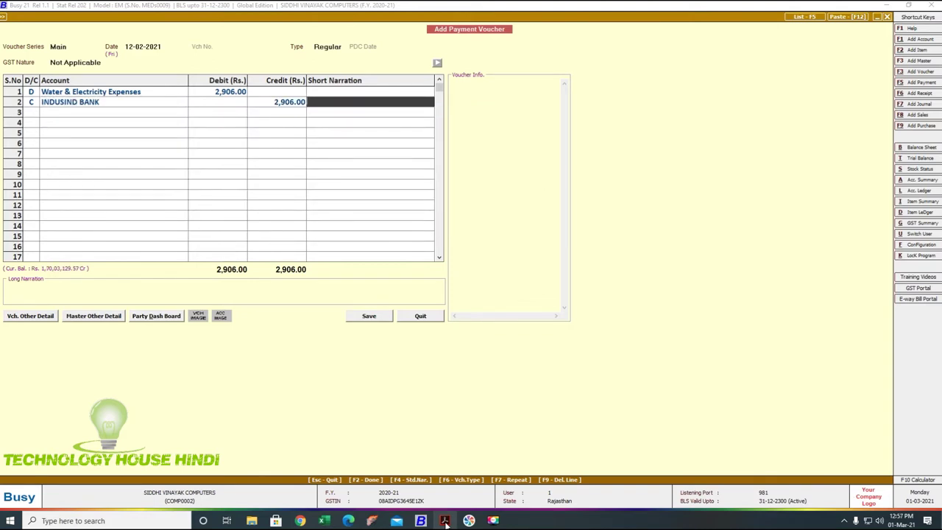
{"action": "type", "text": "NEFT"}
{"action": "key", "text": "Return"}
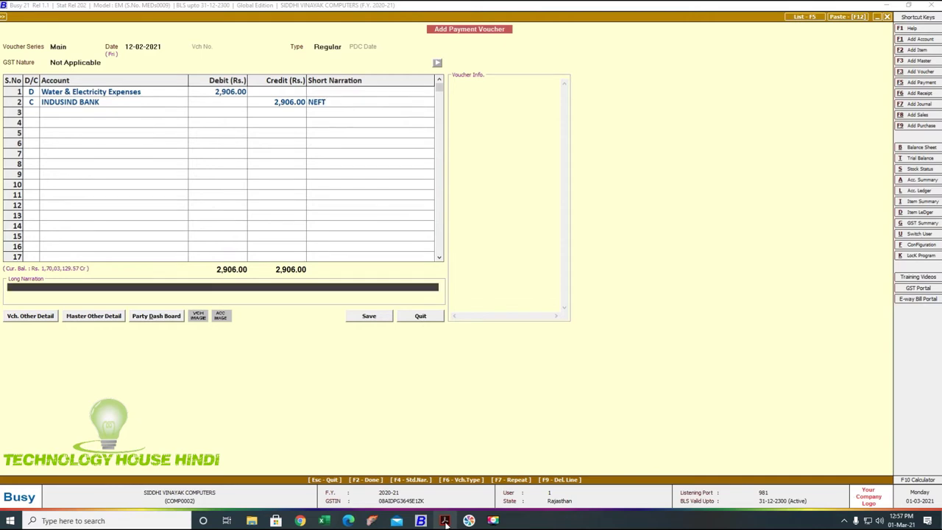
{"action": "type", "text": "SHOP ELECTRIC CITY BILL"}
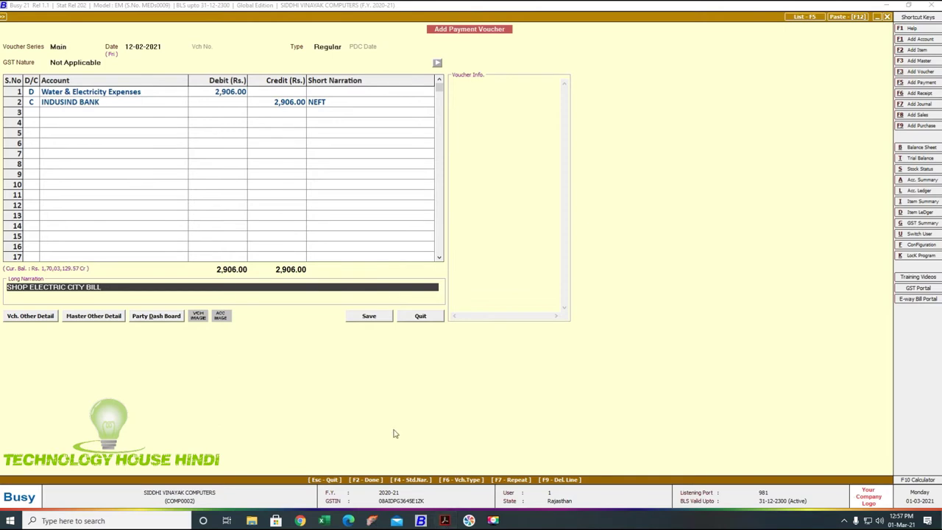
{"action": "left_click", "coordinate": [354, 319]}
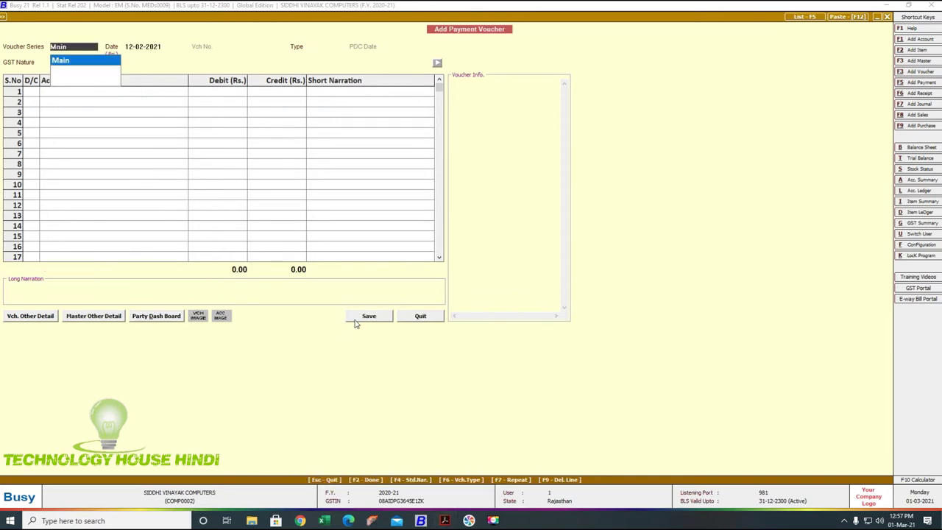
Leave voucher entry and examine the Water & Electricity Expenses account ledger from 01-04-2020 to 01-03-2021, including its long and short narrations
{"action": "key", "text": "Return"}
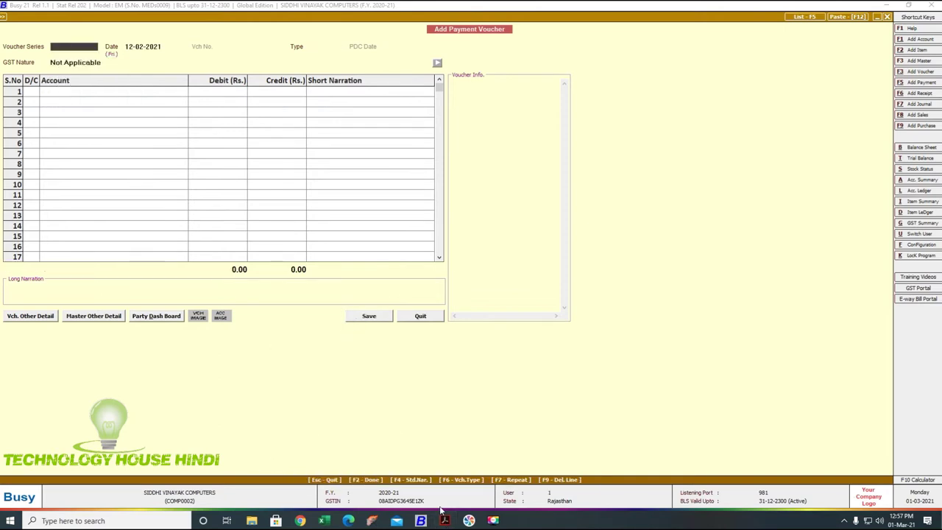
{"action": "key", "text": "Escape"}
{"action": "key", "text": "Return"}
{"action": "key", "text": "Escape"}
{"action": "key", "text": "Return"}
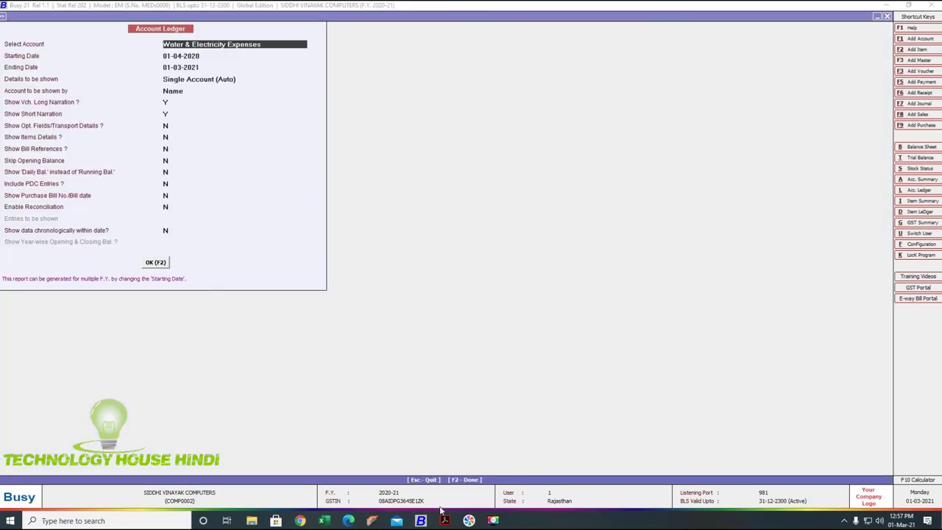
{"action": "key", "text": "Return"}
{"action": "key", "text": "Return"}
{"action": "key", "text": "Return"}
{"action": "key", "text": "Return"}
{"action": "key", "text": "Return"}
{"action": "key", "text": "Return"}
{"action": "key", "text": "Return"}
{"action": "key", "text": "Return"}
{"action": "key", "text": "Return"}
{"action": "key", "text": "Return"}
{"action": "key", "text": "Return"}
{"action": "key", "text": "Return"}
{"action": "key", "text": "Return"}
{"action": "key", "text": "Return"}
{"action": "key", "text": "Return"}
{"action": "key", "text": "Return"}
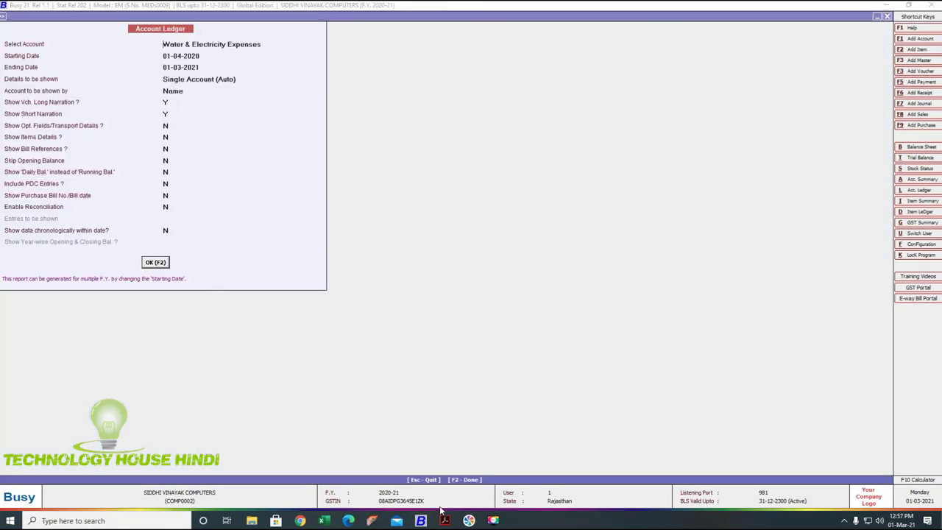
{"action": "key", "text": "Down"}
{"action": "key", "text": "Down"}
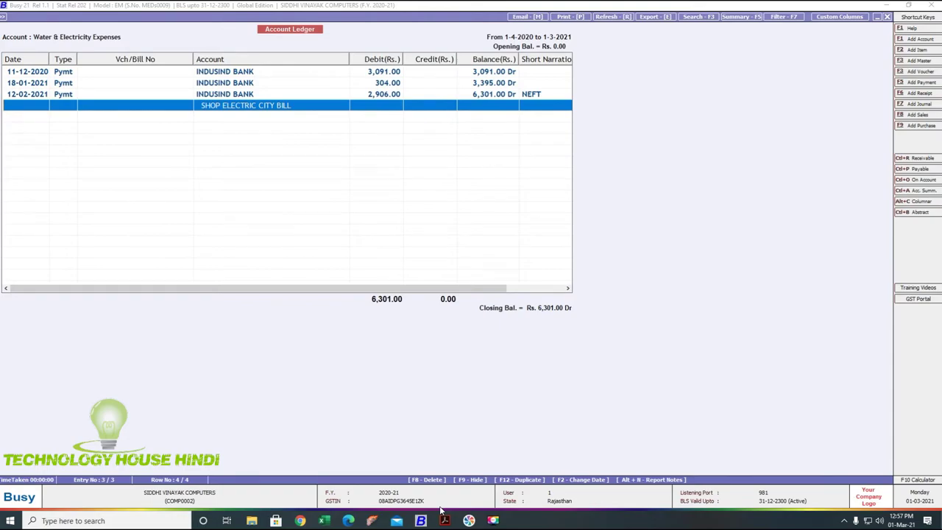
{"action": "key", "text": "Escape"}
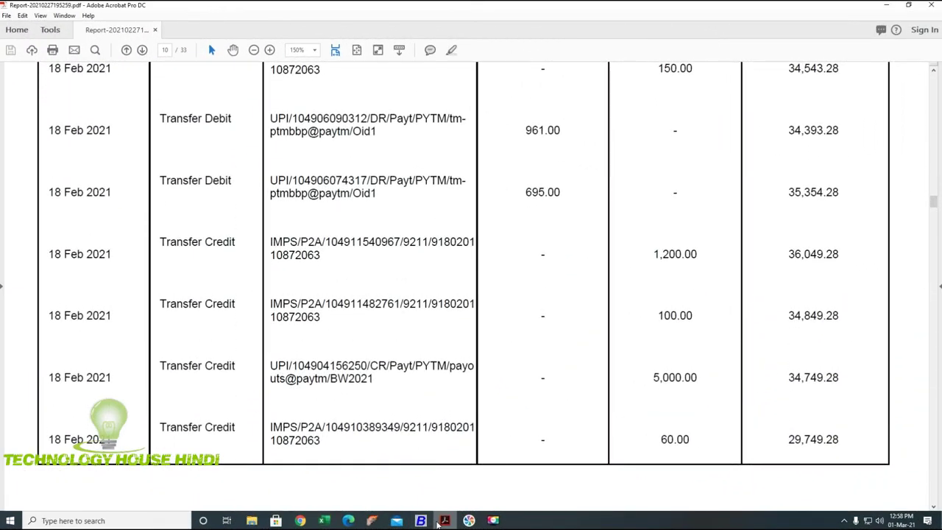
Start a Regular payment voucher in Busy dated 18-02-2021 in the Main series, checking the date against the bank statement
{"action": "left_click", "coordinate": [421, 520]}
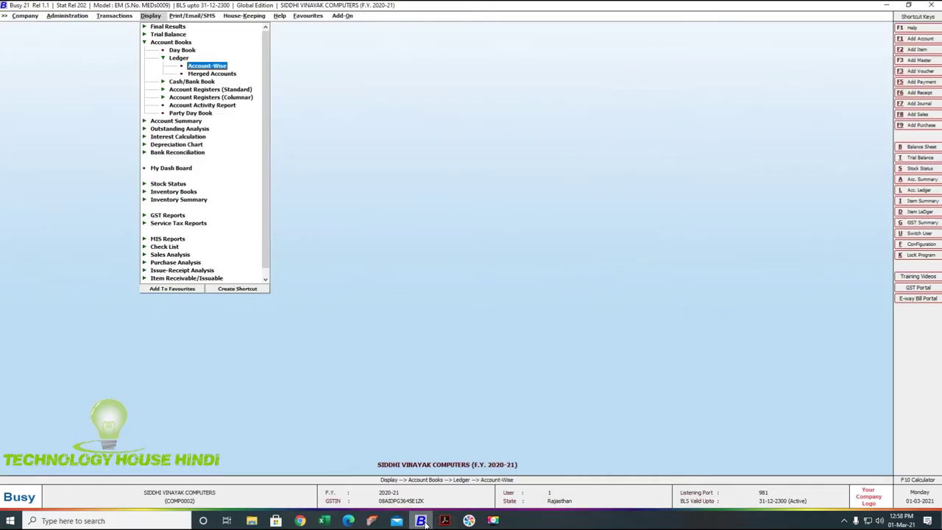
{"action": "key", "text": "Return"}
{"action": "key", "text": "Escape"}
{"action": "key", "text": "F6"}
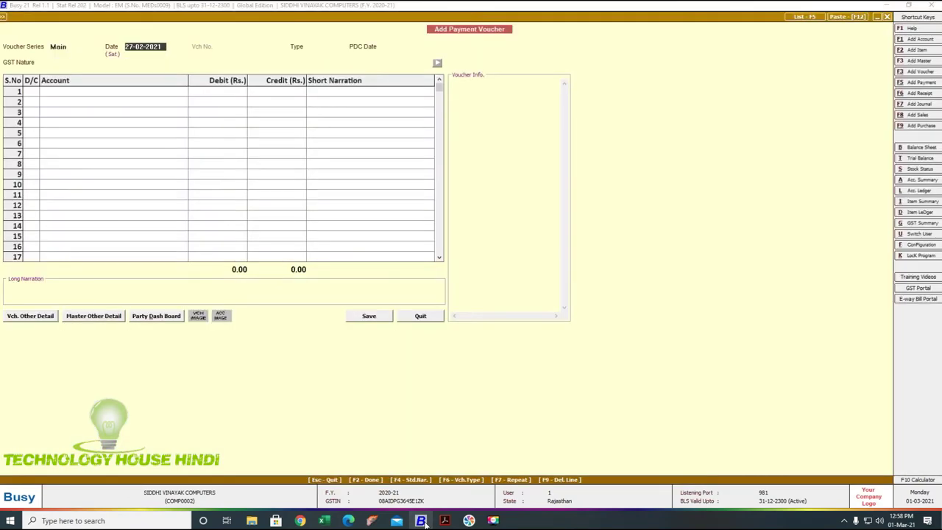
{"action": "left_click", "coordinate": [445, 520]}
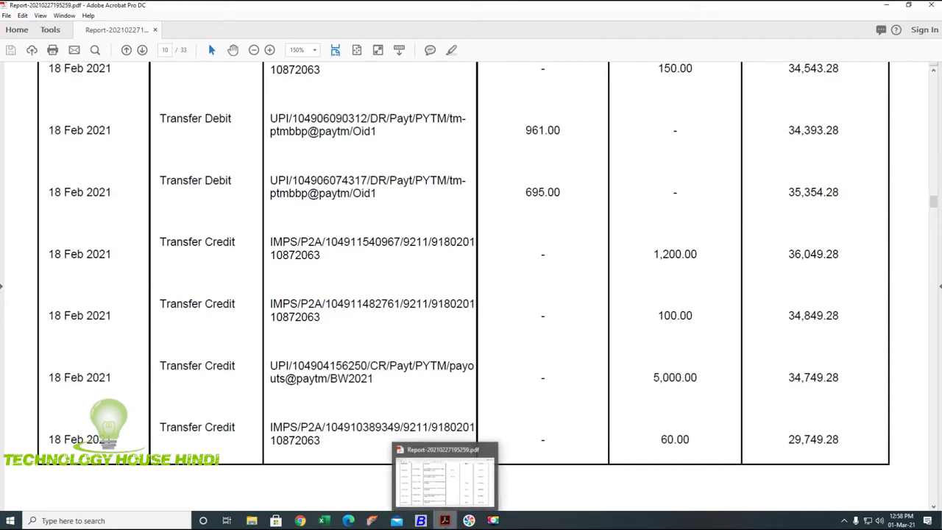
{"action": "left_click", "coordinate": [444, 521]}
{"action": "type", "text": "18"}
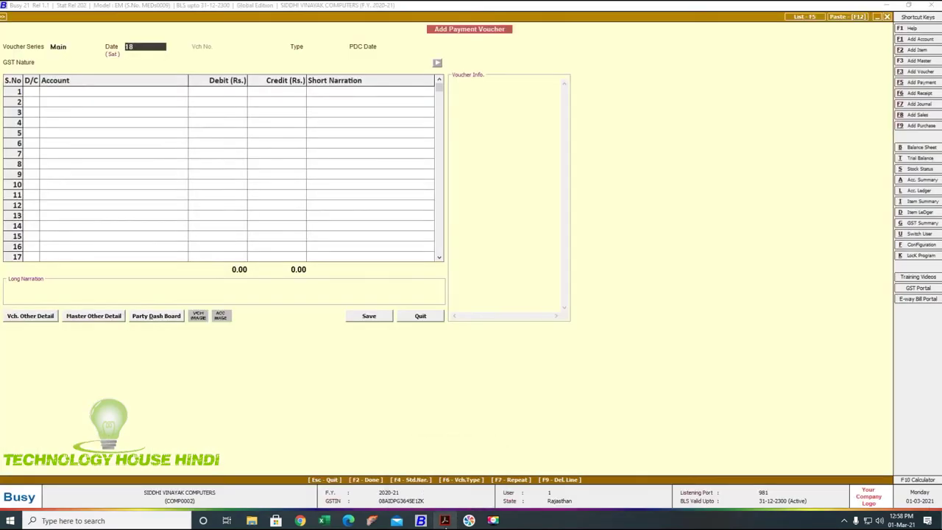
{"action": "type", "text": "-02"}
{"action": "key", "text": "Return"}
{"action": "key", "text": "Return"}
{"action": "key", "text": "Return"}
Debit Telephone Expenses with 961 from the bank statement on the first row, with the short narration BSNL FIBER BILL
{"action": "type", "text": "tele"}
{"action": "key", "text": "Return"}
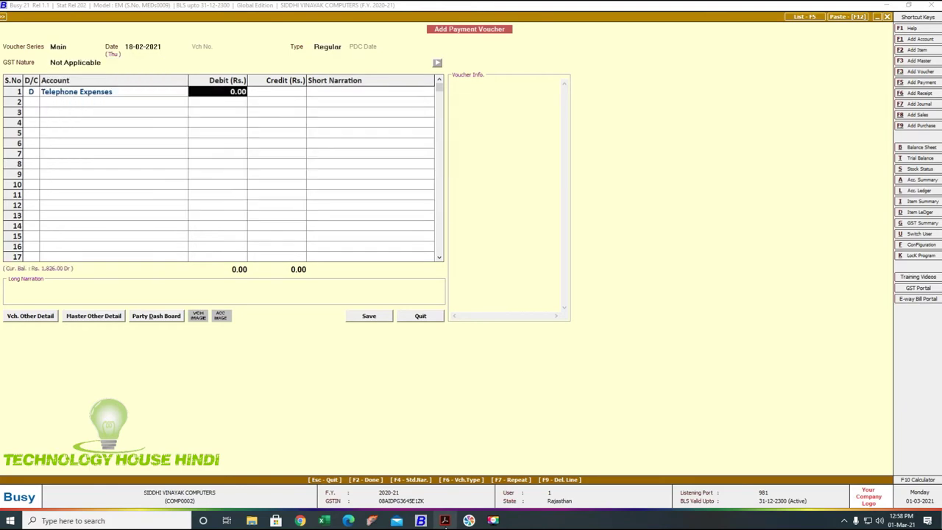
{"action": "left_click", "coordinate": [445, 520]}
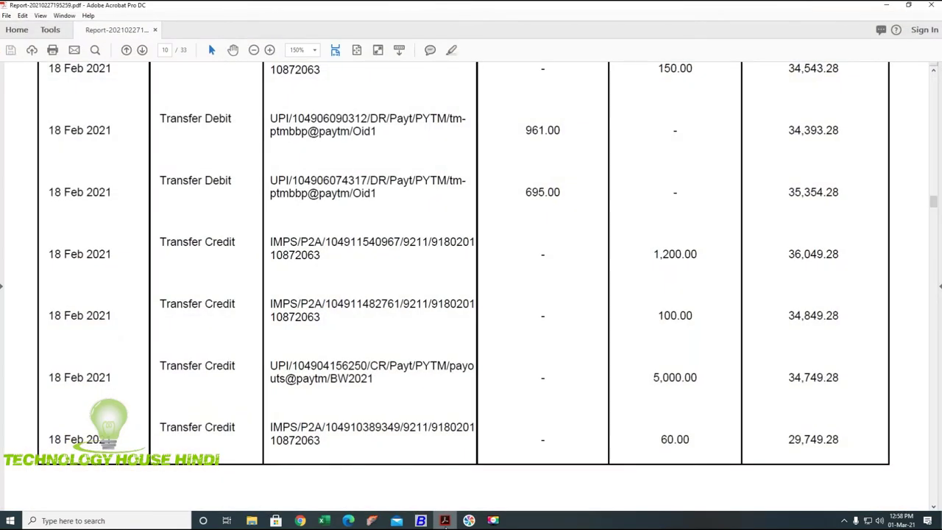
{"action": "left_click", "coordinate": [445, 520]}
{"action": "type", "text": "961"}
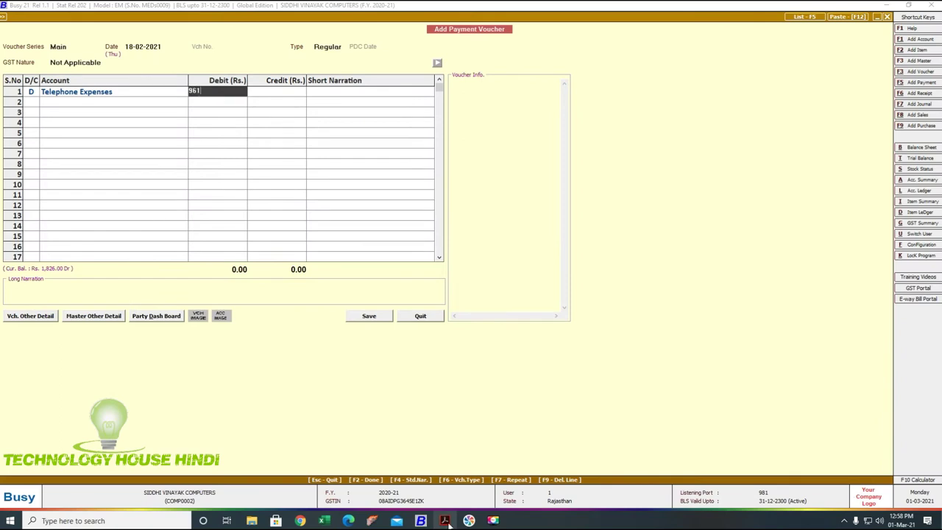
{"action": "key", "text": "Return"}
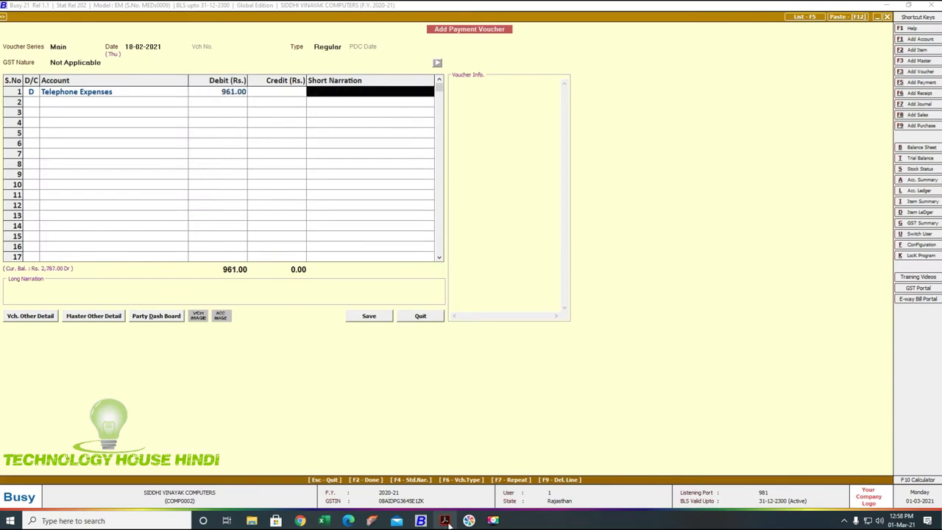
{"action": "type", "text": "bSNL FIBER BILL"}
{"action": "key", "text": "Return"}
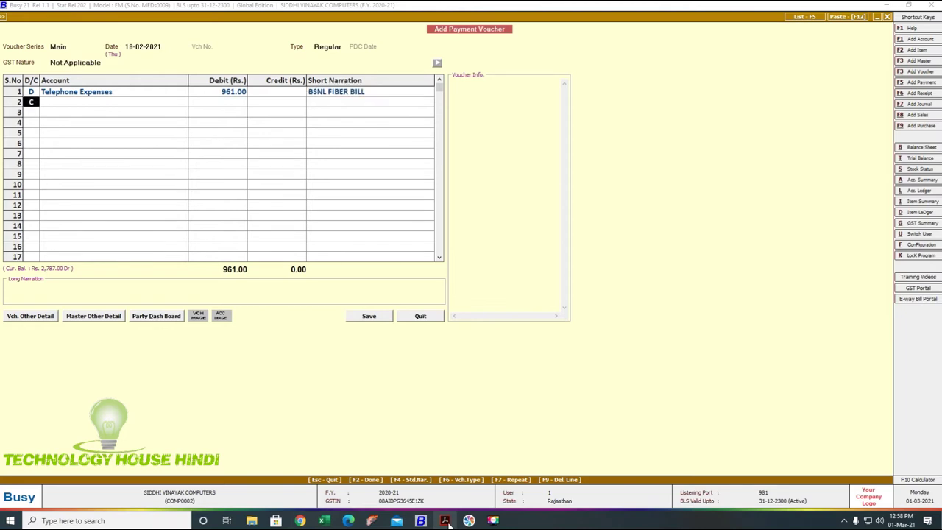
Credit INDUSIND BANK with 961 on the second row of the payment voucher
{"action": "key", "text": "Return"}
{"action": "type", "text": "cash"}
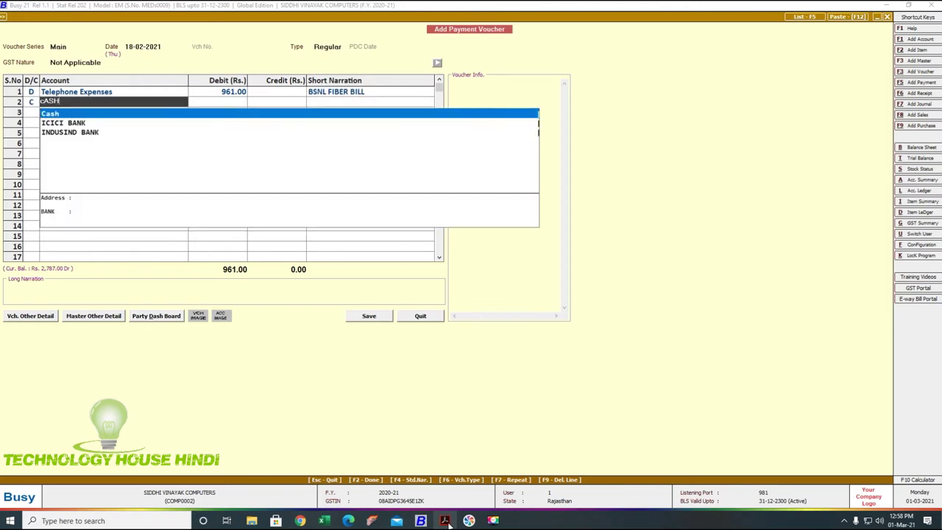
{"action": "key", "text": "Return"}
{"action": "type", "text": "ind"}
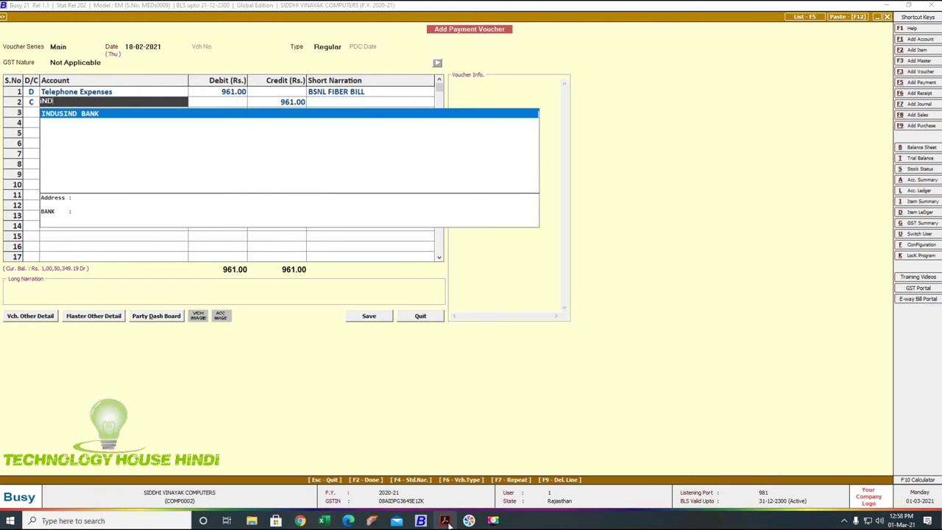
{"action": "key", "text": "Return"}
{"action": "key", "text": "Return"}
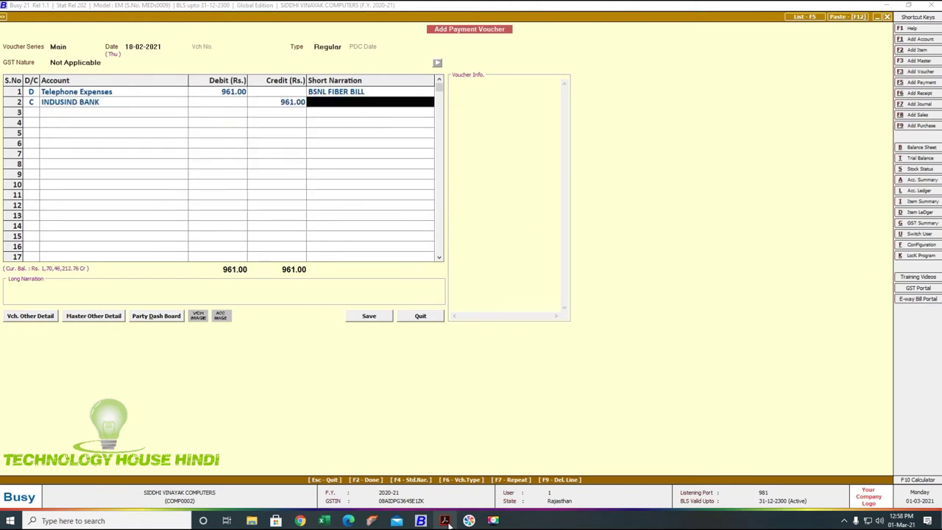
Enter NEFT as the bank row's short narration and save the payment voucher
{"action": "type", "text": "c"}
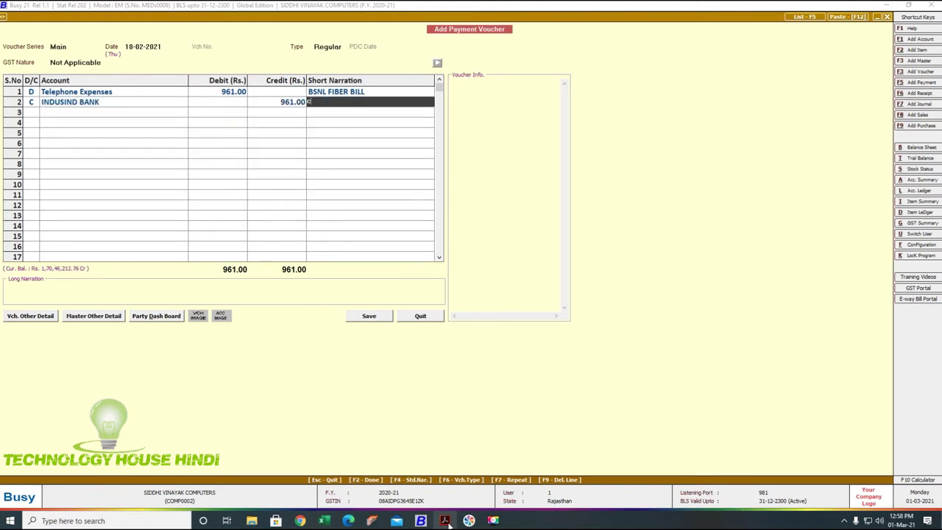
{"action": "type", "text": "HQ"}
{"action": "key", "text": "BackSpace"}
{"action": "key", "text": "BackSpace"}
{"action": "key", "text": "BackSpace"}
{"action": "type", "text": "NEFT"}
{"action": "key", "text": "Return"}
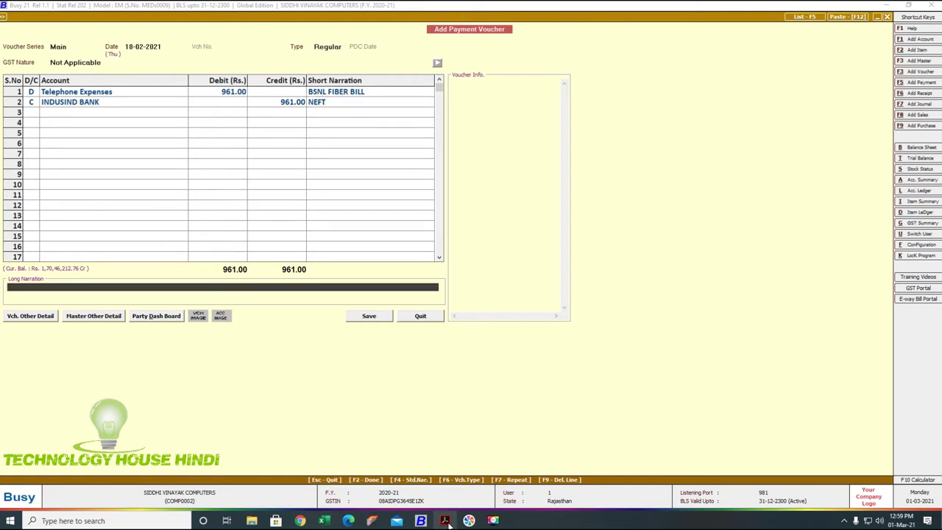
{"action": "left_click", "coordinate": [360, 316]}
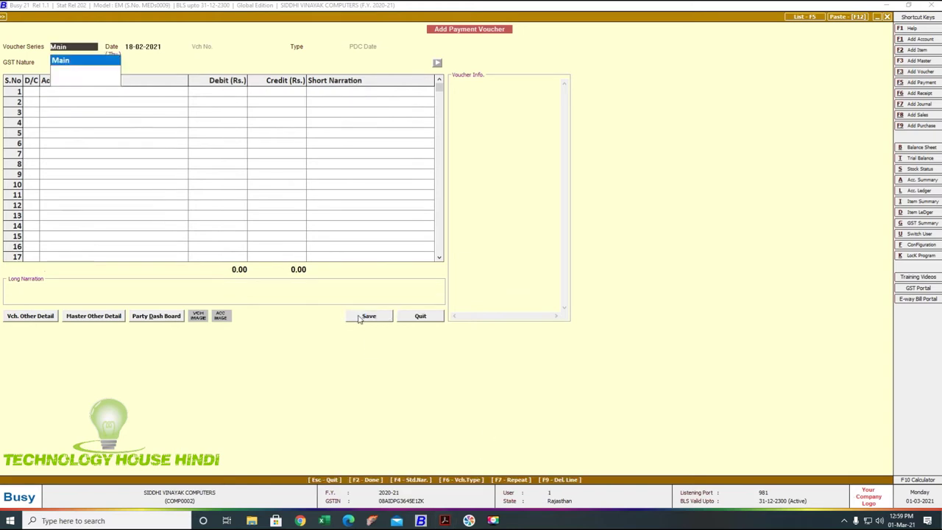
Leave voucher entry, display the Telephone Expenses account ledger, and open its 18-02-2021 BSNL FIBER BILL voucher for review
{"action": "key", "text": "Escape"}
{"action": "key", "text": "Escape"}
{"action": "key", "text": "Right"}
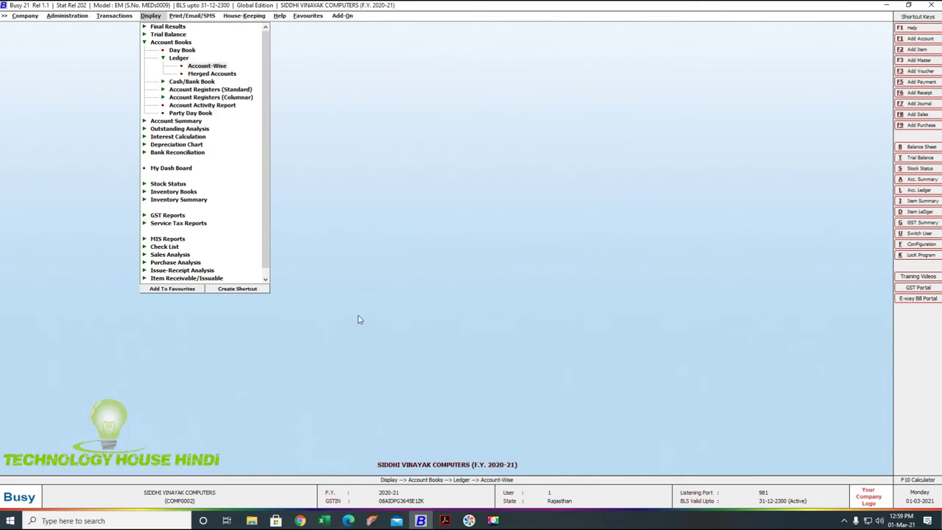
{"action": "key", "text": "Return"}
{"action": "type", "text": "TE"}
{"action": "key", "text": "Return"}
{"action": "key", "text": "Return"}
{"action": "key", "text": "Return"}
{"action": "key", "text": "F2"}
{"action": "key", "text": "Return"}
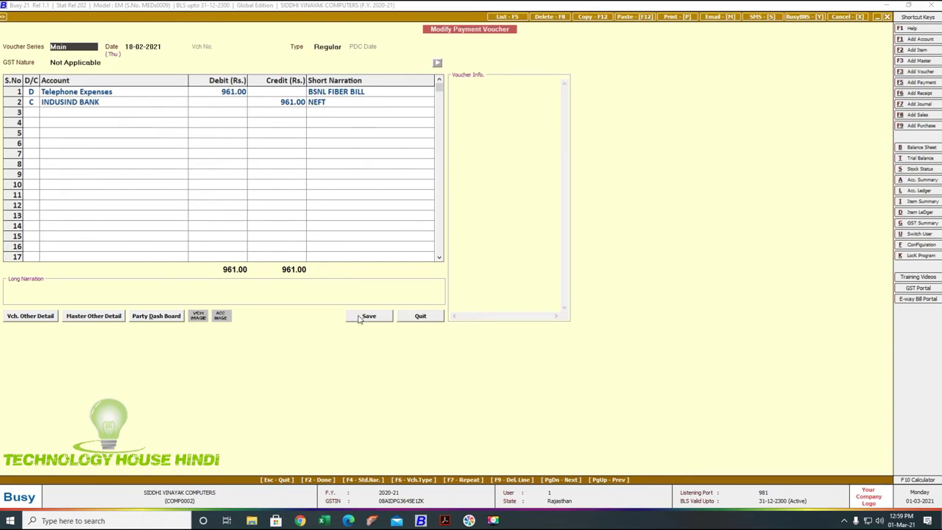
Switch to the bank statement in Adobe Acrobat and locate the 12,000 NEFT debit dated 20 Feb 2021
{"action": "left_click", "coordinate": [444, 520]}
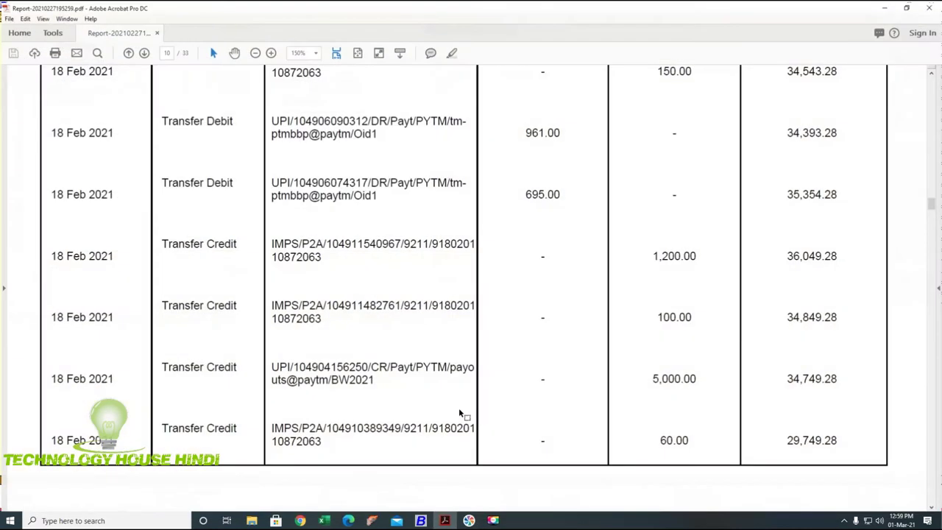
{"action": "scroll", "coordinate": [446, 386], "scroll_direction": "up", "scroll_amount": 10}
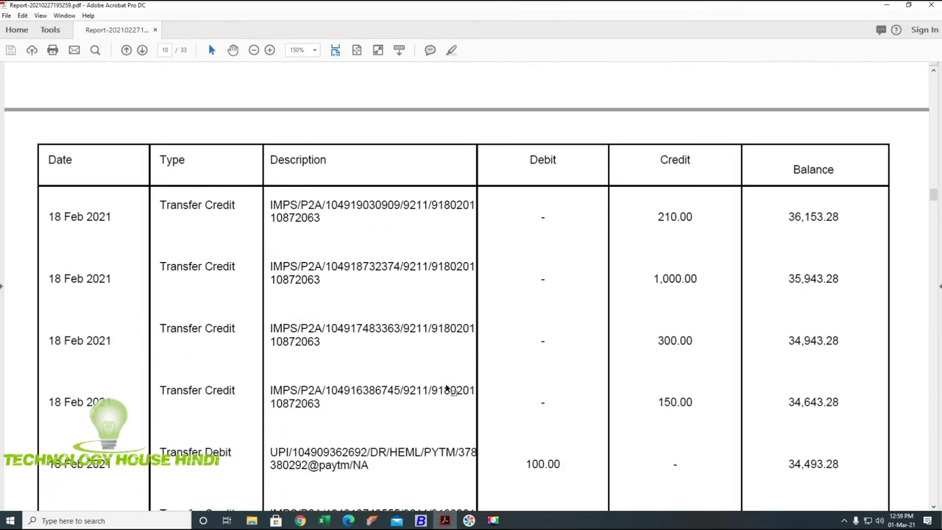
{"action": "scroll", "coordinate": [446, 387], "scroll_direction": "up", "scroll_amount": 10}
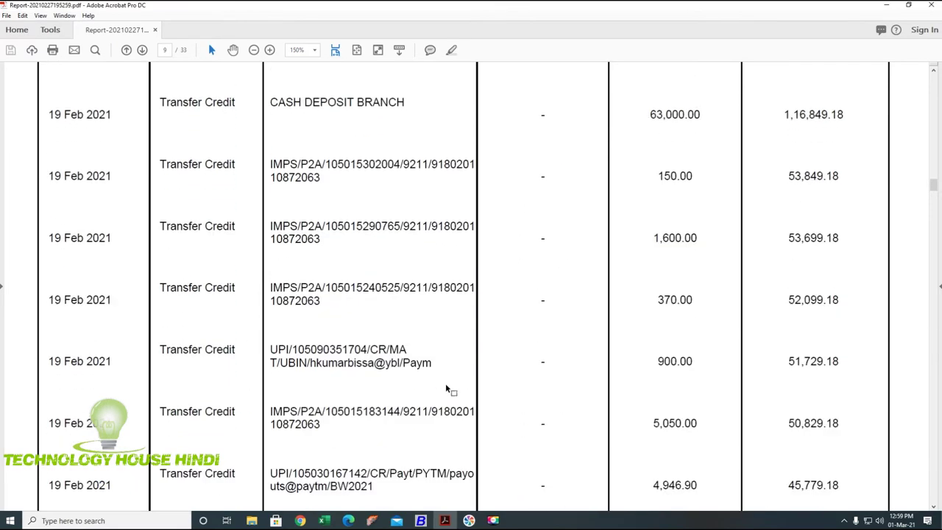
{"action": "scroll", "coordinate": [446, 388], "scroll_direction": "up", "scroll_amount": 10}
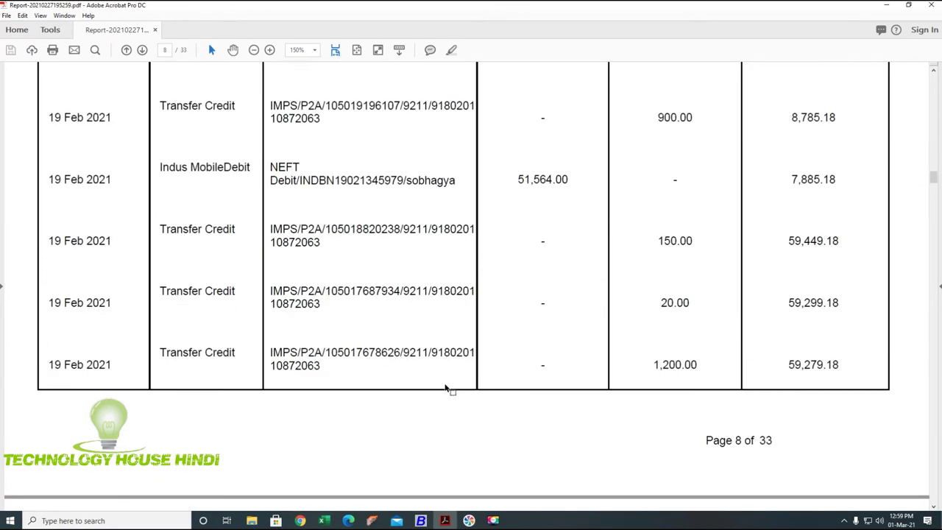
{"action": "scroll", "coordinate": [445, 383], "scroll_direction": "up", "scroll_amount": 6}
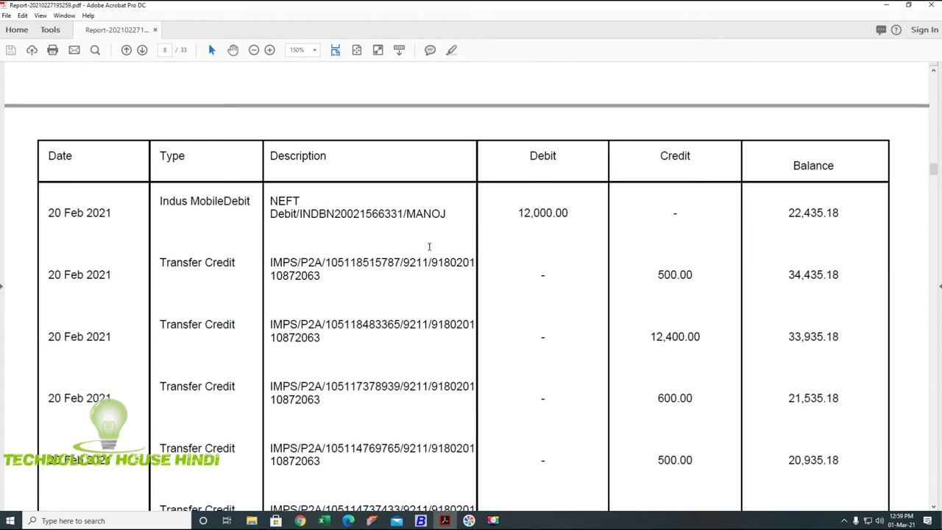
{"action": "left_click_drag", "start_coordinate": [567, 215], "coordinate": [337, 197]}
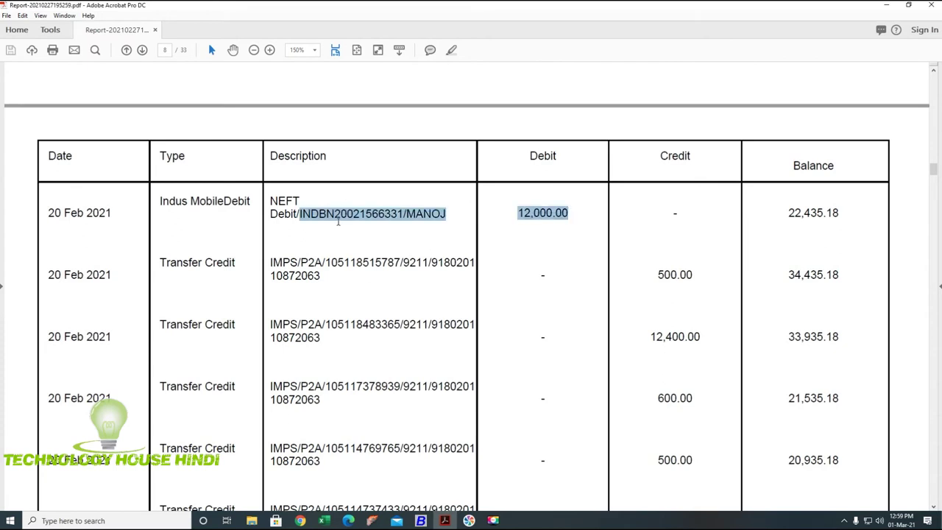
Start a Regular payment voucher in Busy dated 20-02-2021 in the Main series, checking the date against the bank statement
{"action": "left_click", "coordinate": [421, 520]}
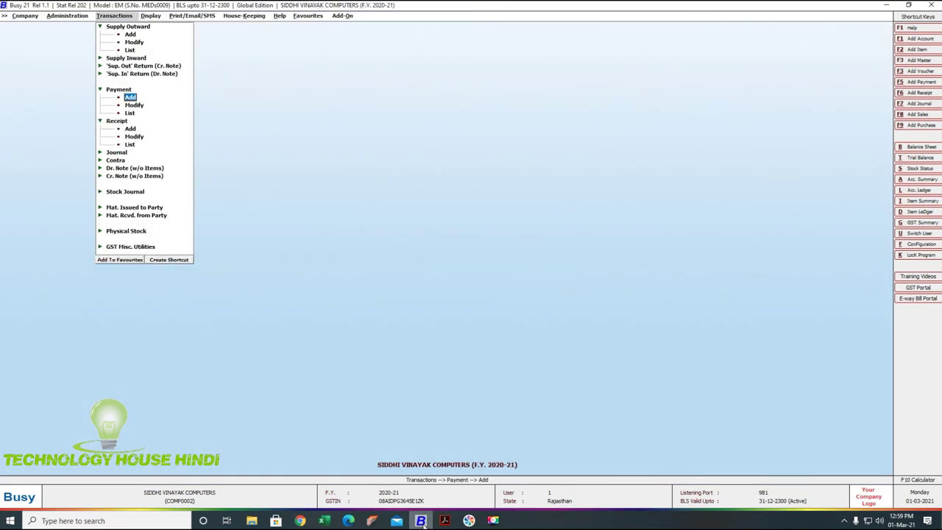
{"action": "key", "text": "Return"}
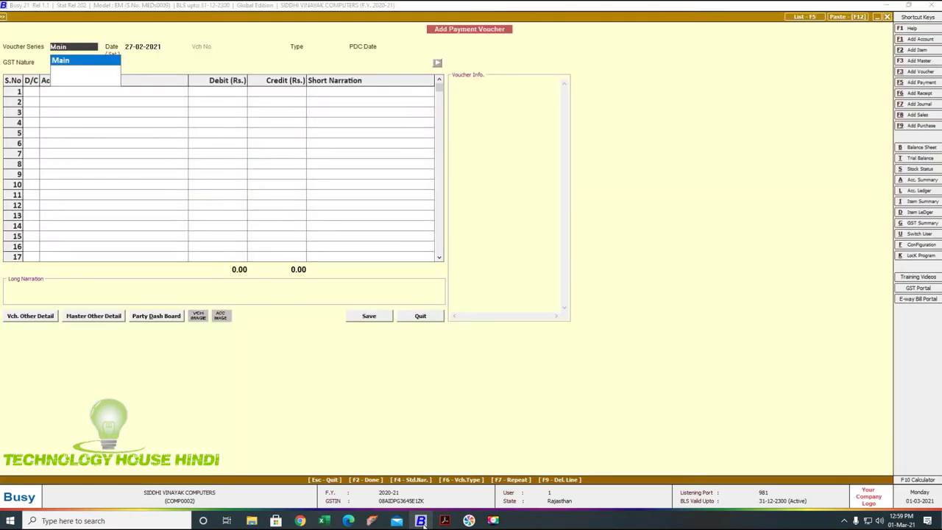
{"action": "key", "text": "Return"}
{"action": "left_click", "coordinate": [444, 521]}
{"action": "left_click", "coordinate": [444, 521]}
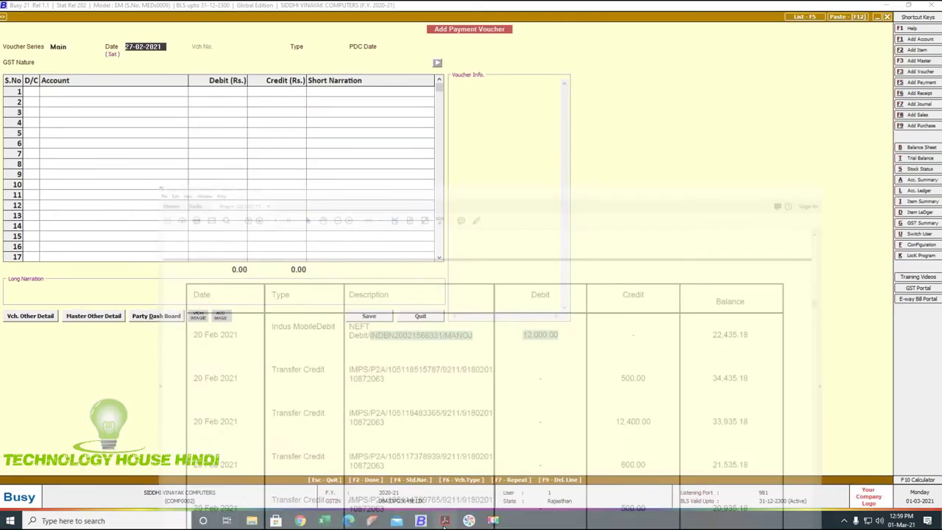
{"action": "type", "text": "20"}
{"action": "key", "text": "Return"}
{"action": "key", "text": "Return"}
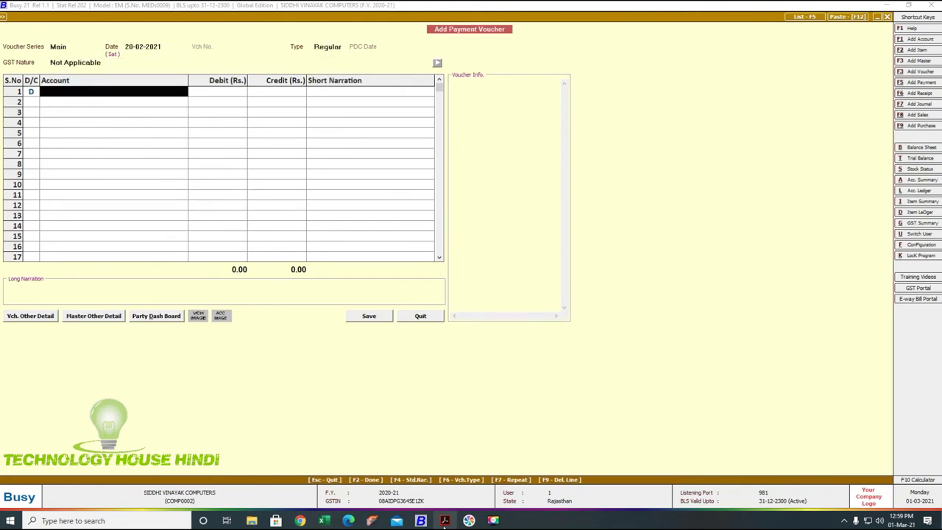
Debit the Salary account with 12,000 on the first row, leaving its short narration blank
{"action": "type", "text": "sALAR"}
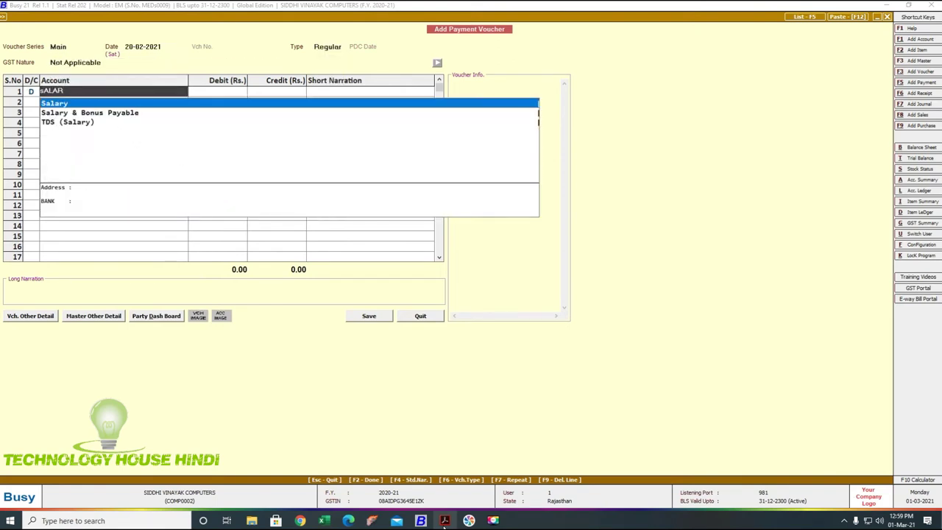
{"action": "key", "text": "Return"}
{"action": "type", "text": "12000"}
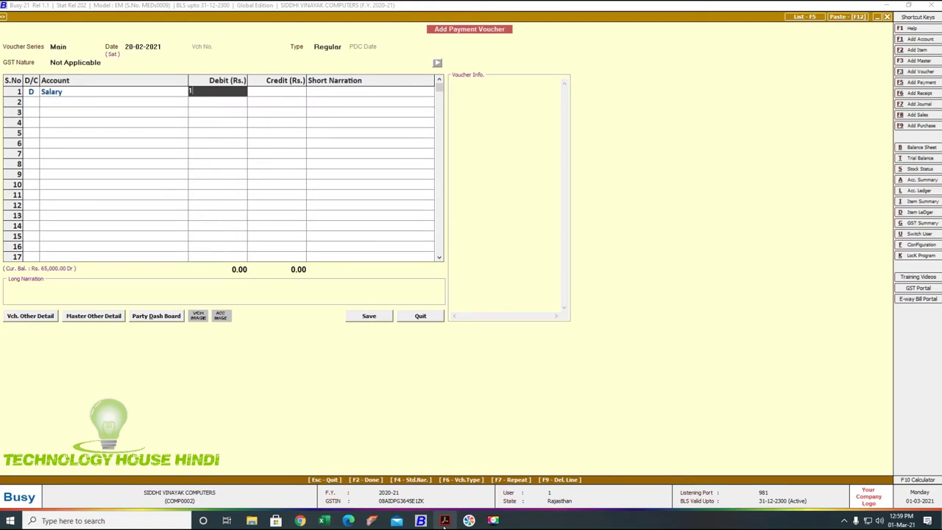
{"action": "key", "text": "Return"}
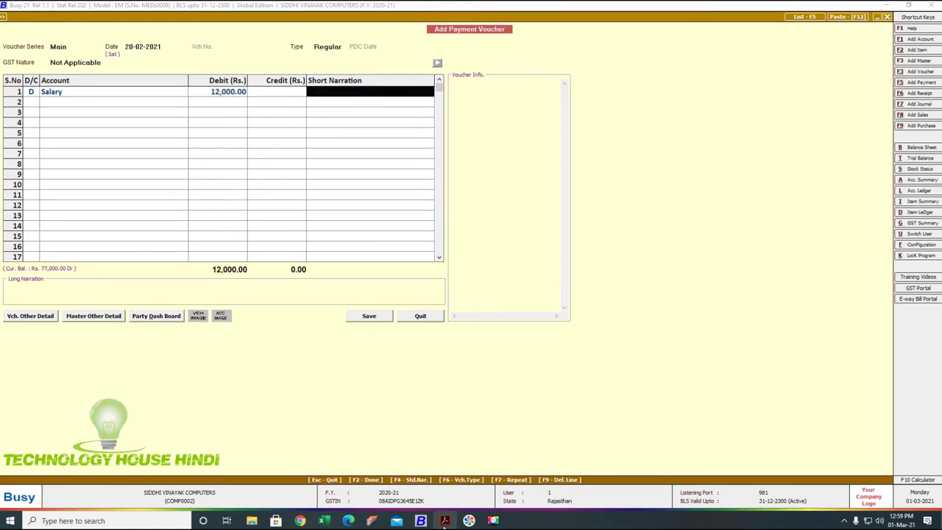
{"action": "key", "text": "Return"}
Credit INDUSIND BANK with 12,000 on the second row of the salary voucher
{"action": "key", "text": "Return"}
{"action": "type", "text": "cash"}
{"action": "key", "text": "Return"}
{"action": "key", "text": "shift+Tab"}
{"action": "type", "text": "ind"}
{"action": "key", "text": "Return"}
{"action": "key", "text": "Return"}
Enter CHQ as the short narration on the INDUSIND BANK row
{"action": "type", "text": "c"}
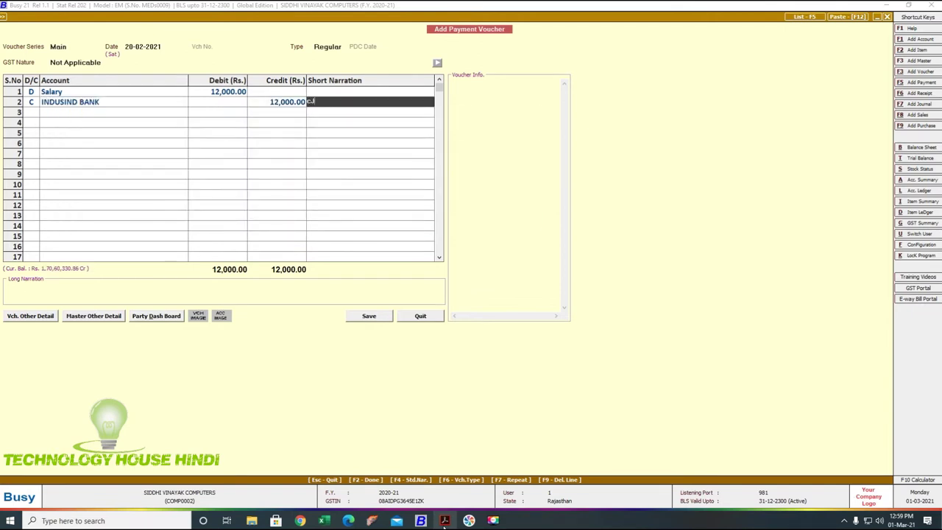
{"action": "type", "text": "HQ"}
{"action": "key", "text": "Return"}
{"action": "key", "text": "Return"}
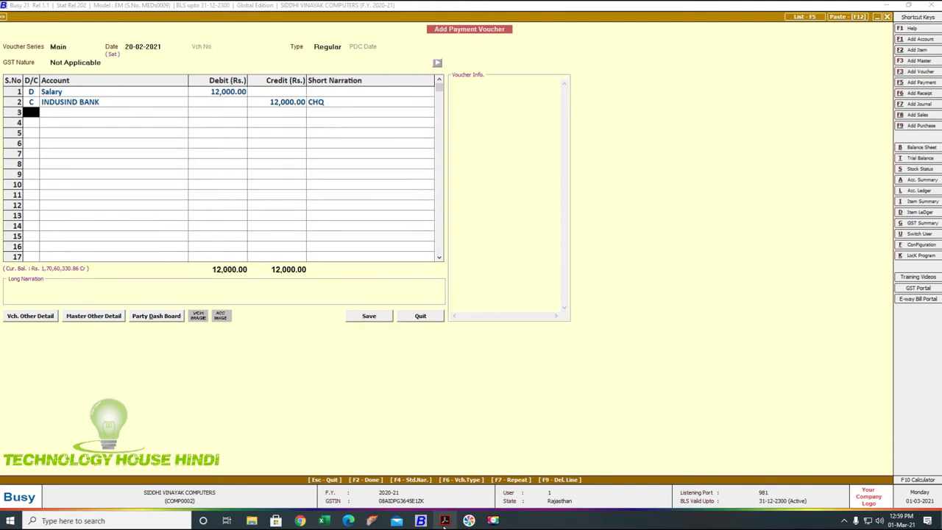
Replace the INDUSIND BANK row's short narration with NEFT, keeping the GST nature as Not Applicable
{"action": "key", "text": "Up"}
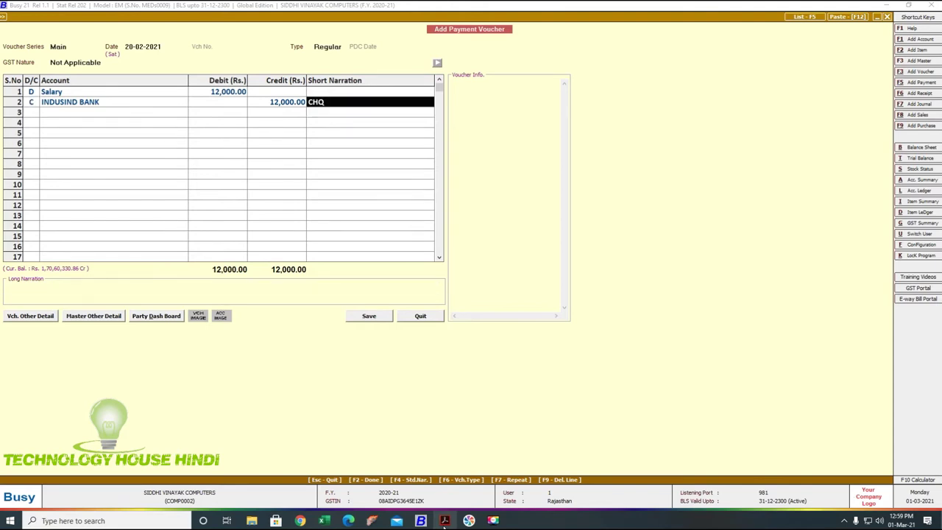
{"action": "key", "text": "F6"}
{"action": "key", "text": "Return"}
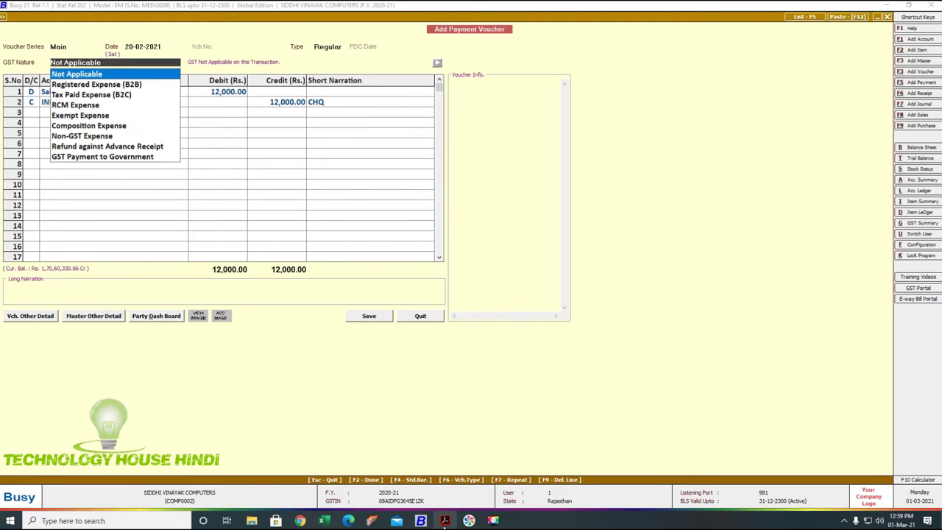
{"action": "key", "text": "Return"}
{"action": "key", "text": "BackSpace"}
{"action": "type", "text": "NEFT"}
{"action": "key", "text": "Return"}
Enter a long narration reading SALARY PAID TO, the employee's name and MONTH OF JAN, and save the voucher
{"action": "type", "text": "SALARY PAID"}
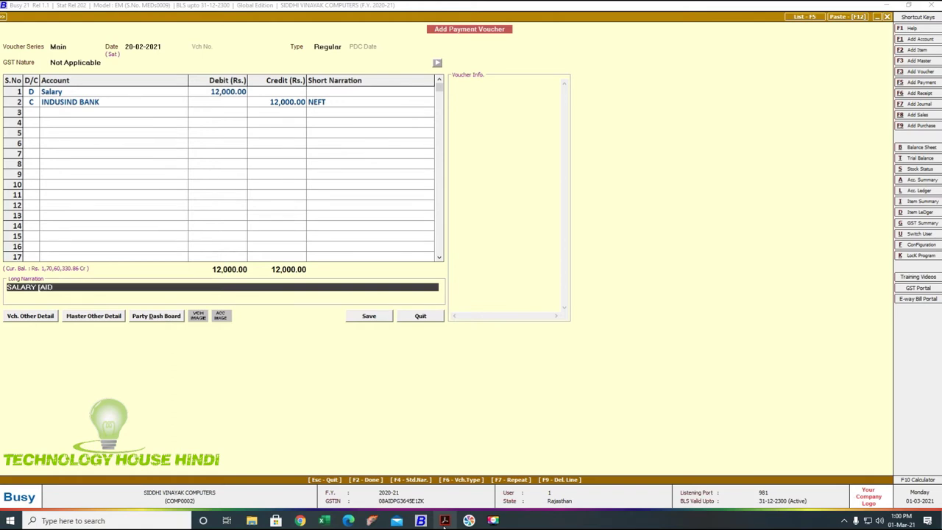
{"action": "key", "text": "Left"}
{"action": "key", "text": "Left"}
{"action": "key", "text": "Right"}
{"action": "key", "text": "Right"}
{"action": "key", "text": "Right"}
{"action": "key", "text": "Right"}
{"action": "type", "text": "TO MANOJ MOTH"}
{"action": "key", "text": "BackSpace"}
{"action": "type", "text": "NTH"}
{"action": "key", "text": "BackSpace"}
{"action": "key", "text": "BackSpace"}
{"action": "key", "text": "BackSpace"}
{"action": "type", "text": "ONTH OF JAN"}
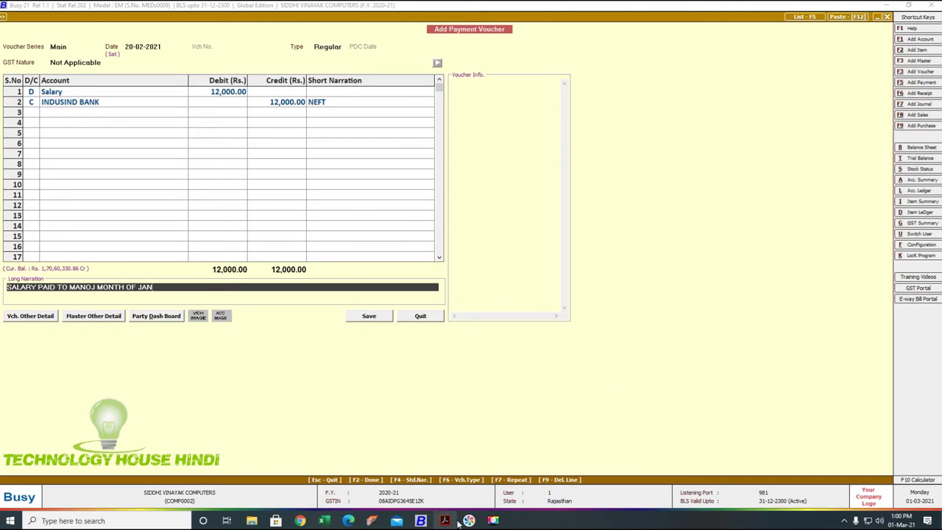
{"action": "left_click", "coordinate": [366, 318]}
Leave voucher entry and display the Salary account ledger from 01-04-2020 to 01-03-2021 with long and short narrations
{"action": "key", "text": "Escape"}
{"action": "key", "text": "Escape"}
{"action": "key", "text": "Right"}
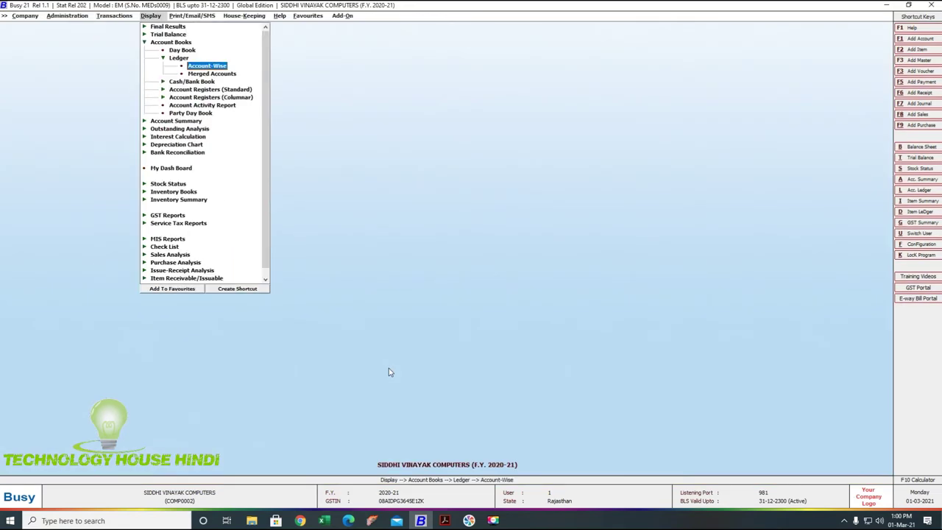
{"action": "key", "text": "Return"}
{"action": "type", "text": "SAL"}
{"action": "key", "text": "Return"}
{"action": "key", "text": "Return"}
{"action": "key", "text": "Return"}
{"action": "key", "text": "Return"}
{"action": "key", "text": "Return"}
{"action": "key", "text": "Return"}
{"action": "key", "text": "Return"}
{"action": "key", "text": "Return"}
{"action": "key", "text": "Return"}
{"action": "key", "text": "Return"}
{"action": "key", "text": "Return"}
{"action": "key", "text": "Return"}
{"action": "key", "text": "Return"}
{"action": "key", "text": "Return"}
{"action": "key", "text": "Return"}
{"action": "key", "text": "Return"}
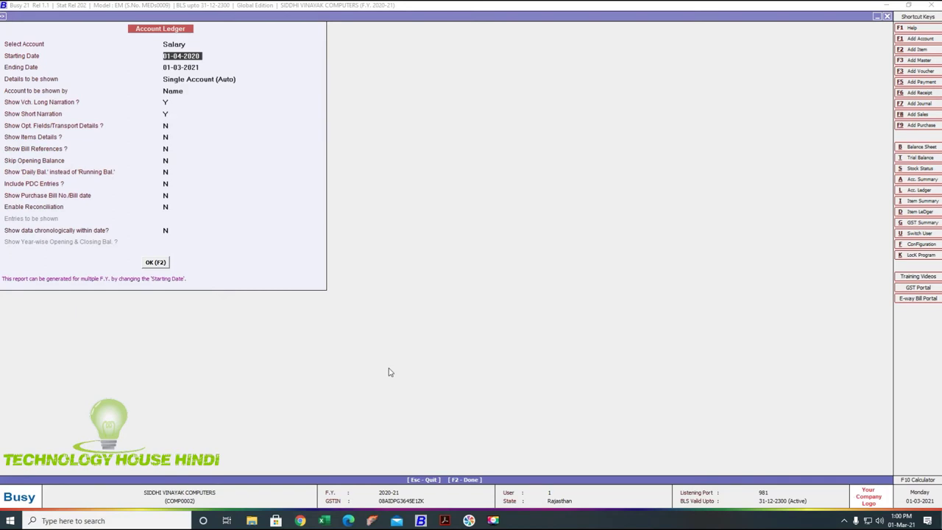
{"action": "key", "text": "Return"}
Go through the Salary ledger entries and open the 20-02-2021 payment voucher to review its details
{"action": "key", "text": "Down"}
{"action": "key", "text": "Down"}
{"action": "key", "text": "Down"}
{"action": "key", "text": "Down"}
{"action": "key", "text": "Down"}
{"action": "key", "text": "Down"}
{"action": "key", "text": "Down"}
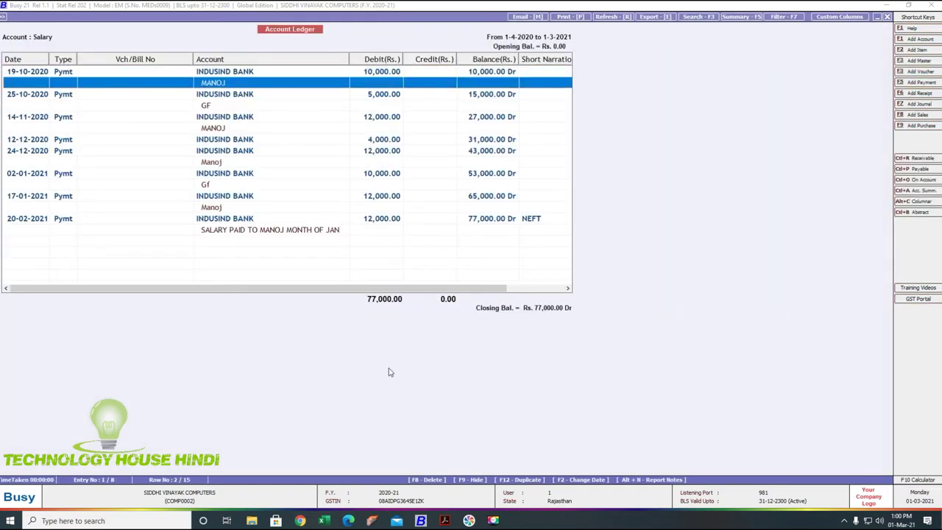
{"action": "key", "text": "Return"}
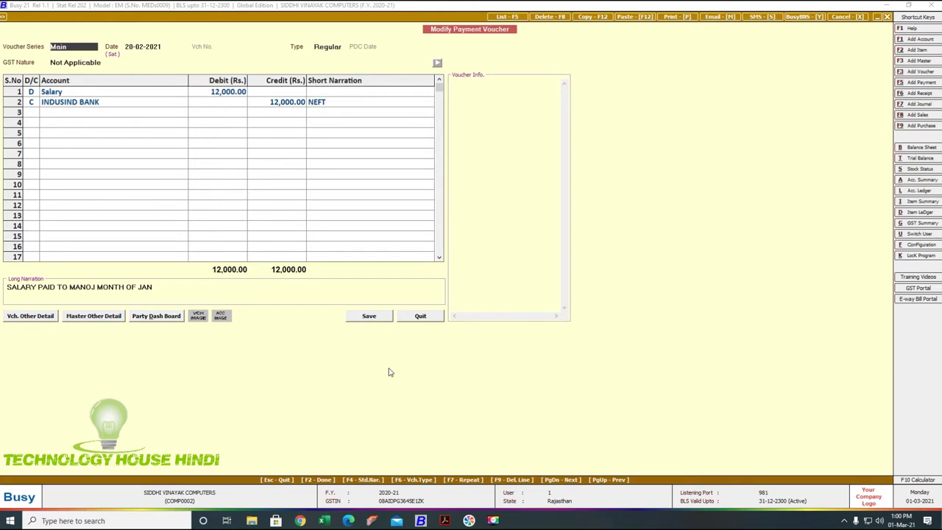
{"action": "left_click", "coordinate": [493, 520]}
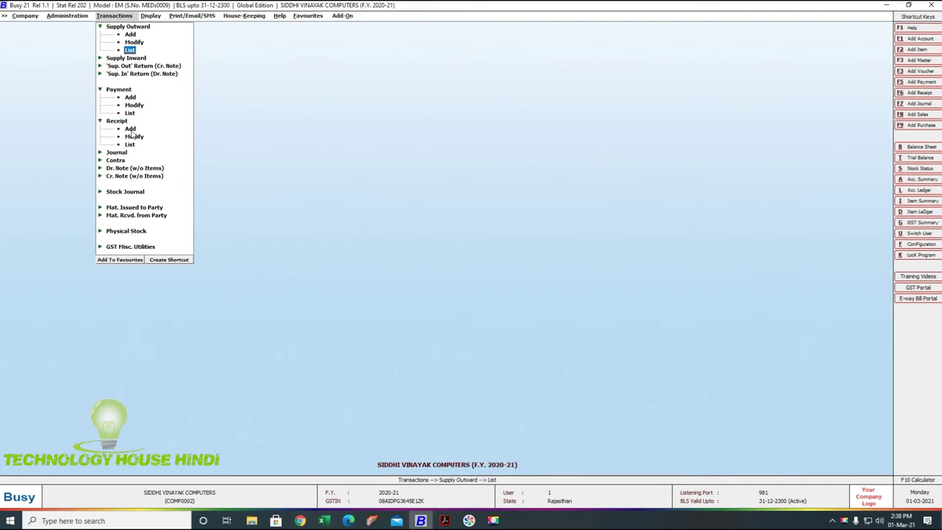
Start a new receipt voucher and look up the 25 Feb 2021 NEFT credit from AJMER AUTO AGENCIES PVT LTD in the bank statement PDF
{"action": "left_click", "coordinate": [130, 129]}
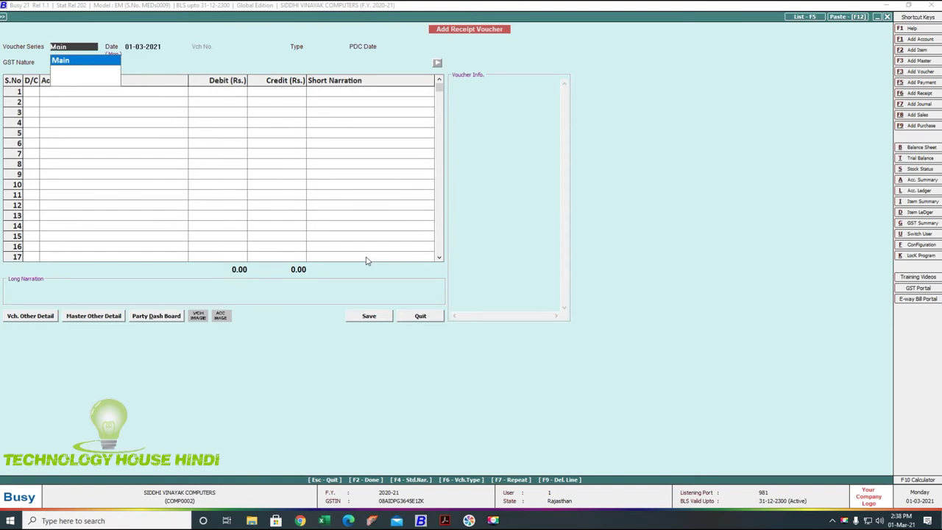
{"action": "left_click", "coordinate": [443, 520]}
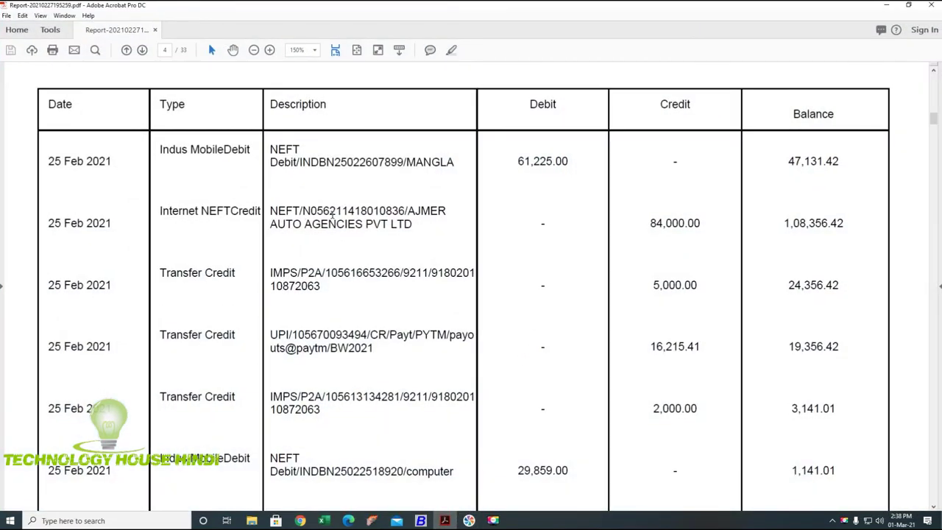
{"action": "left_click_drag", "start_coordinate": [333, 216], "coordinate": [696, 248]}
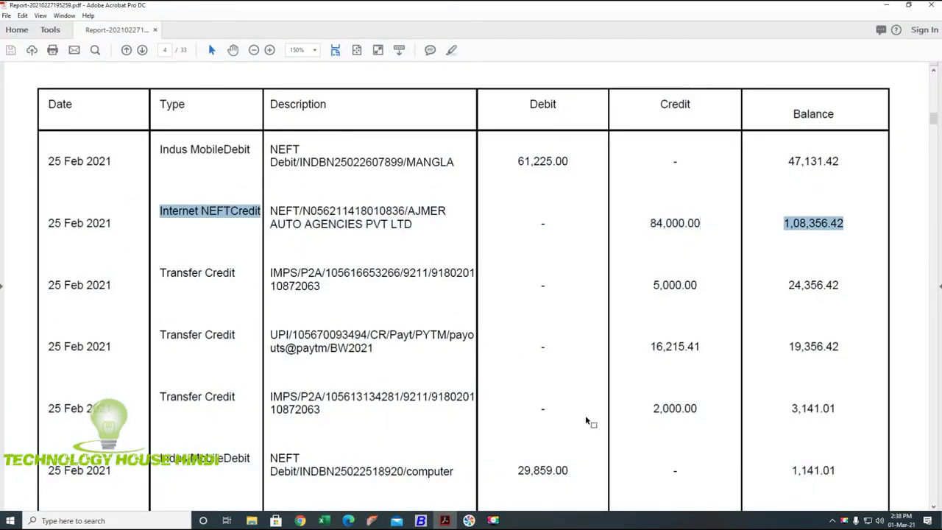
{"action": "left_click", "coordinate": [425, 521]}
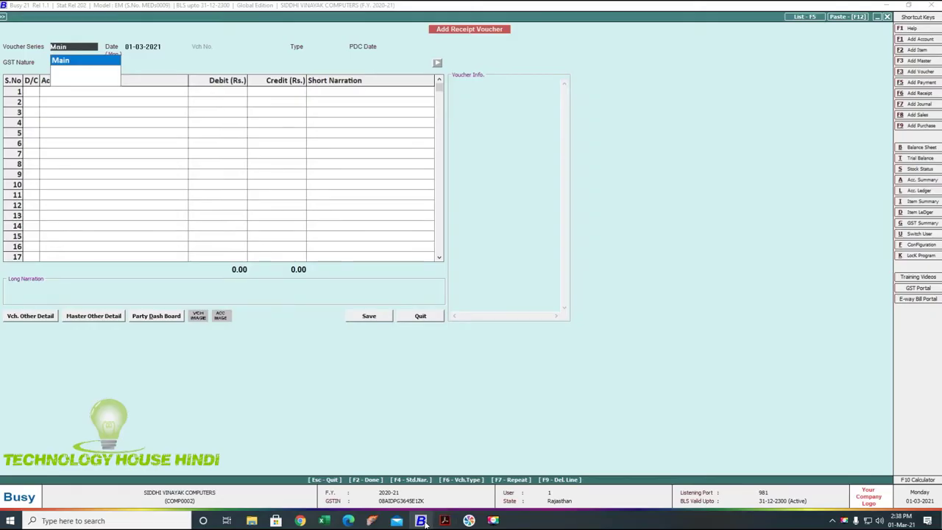
{"action": "mouse_move", "coordinate": [493, 520]}
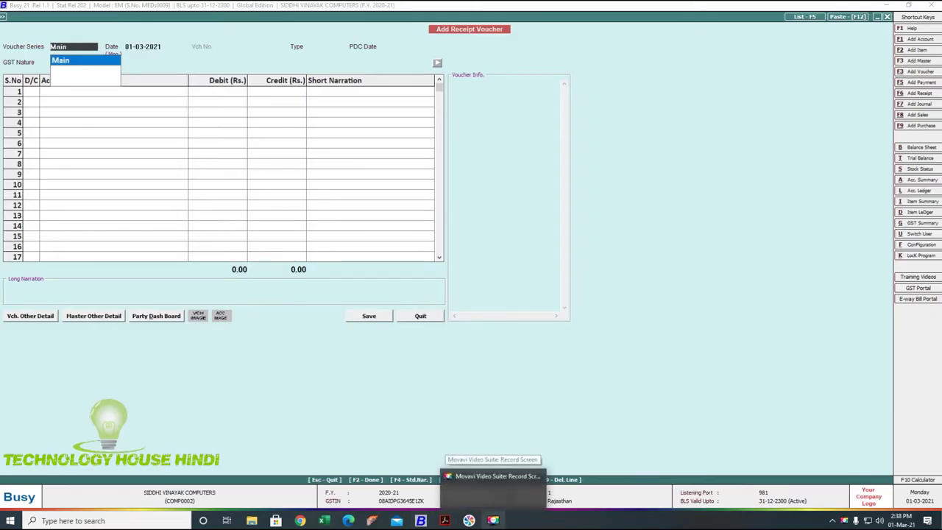
{"action": "left_click", "coordinate": [493, 521]}
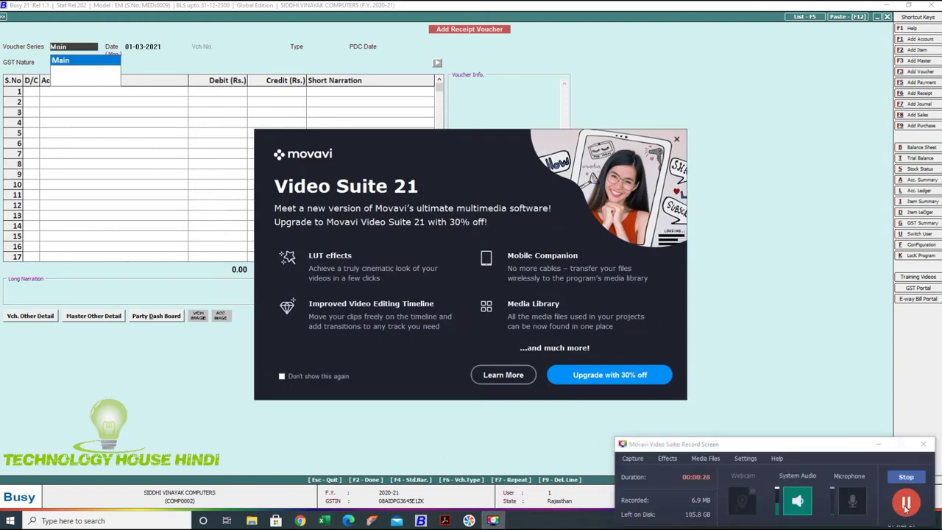
{"action": "left_click", "coordinate": [677, 140]}
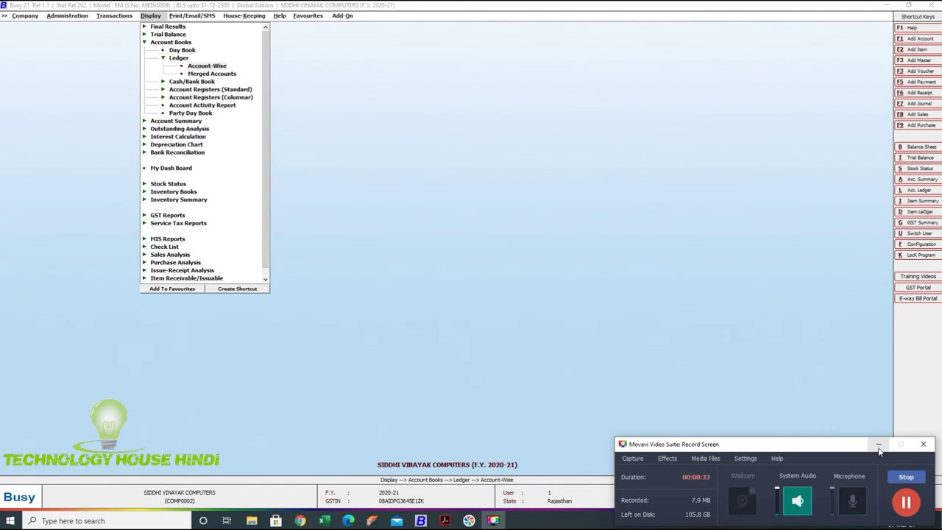
{"action": "left_click", "coordinate": [878, 446]}
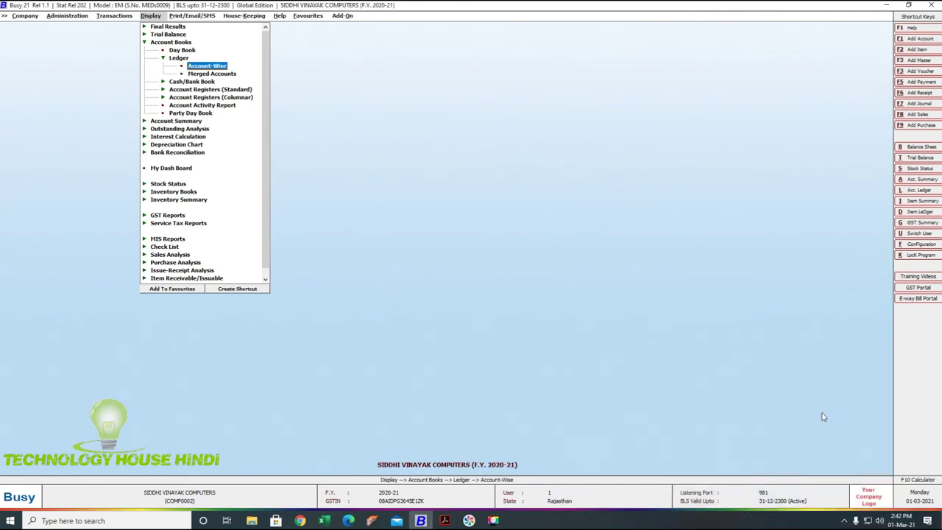
Display the ajmer Auto Agencies Pvt Ltd ledger from 01-04-2020 to 01-03-2021 and compare it with the party's credit in the bank statement
{"action": "key", "text": "Return"}
{"action": "key", "text": "Return"}
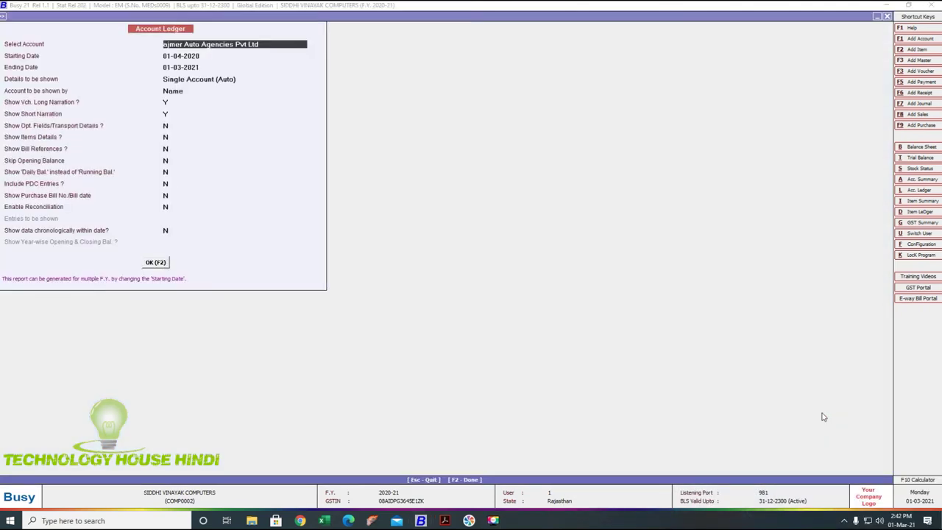
{"action": "key", "text": "Return"}
{"action": "key", "text": "F2"}
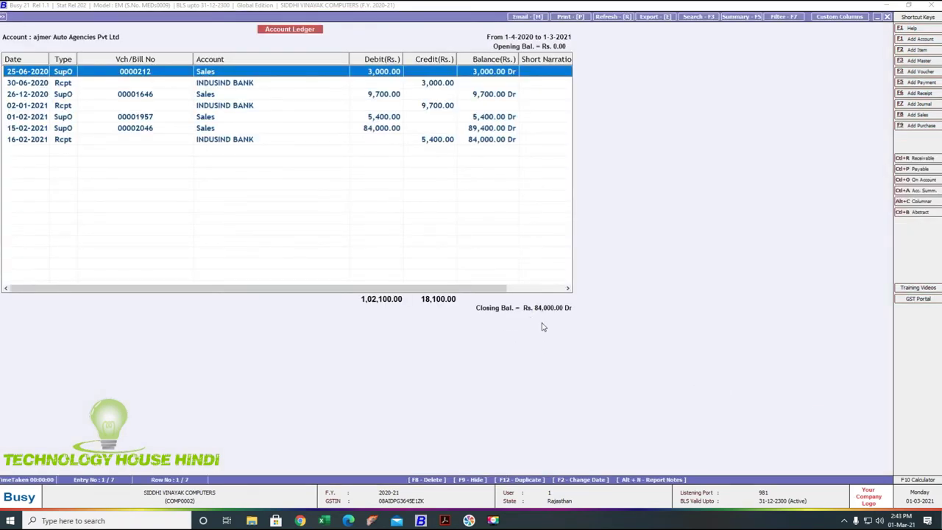
{"action": "left_click", "coordinate": [443, 521]}
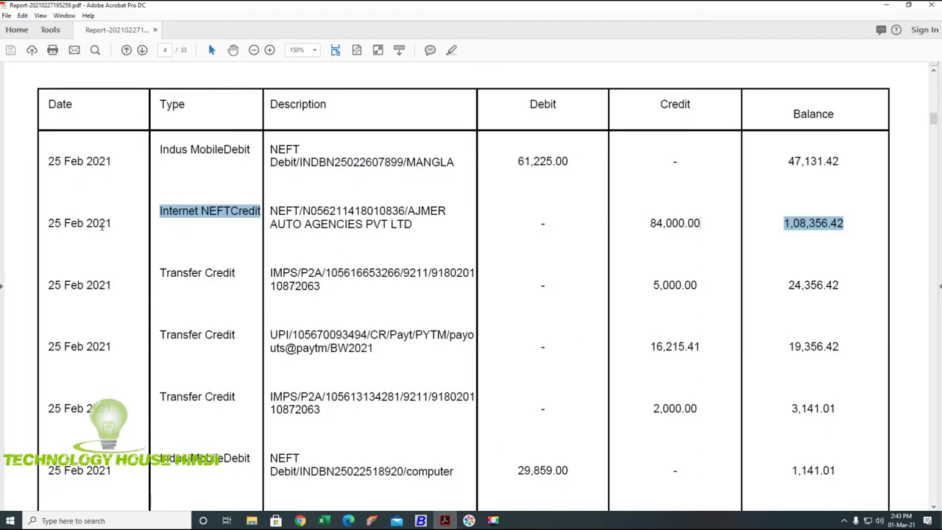
{"action": "left_click", "coordinate": [421, 521]}
Leave the ledger and start a receipt voucher in the Main series dated 25-02-2021, with GST nature Not Applicable
{"action": "key", "text": "Escape"}
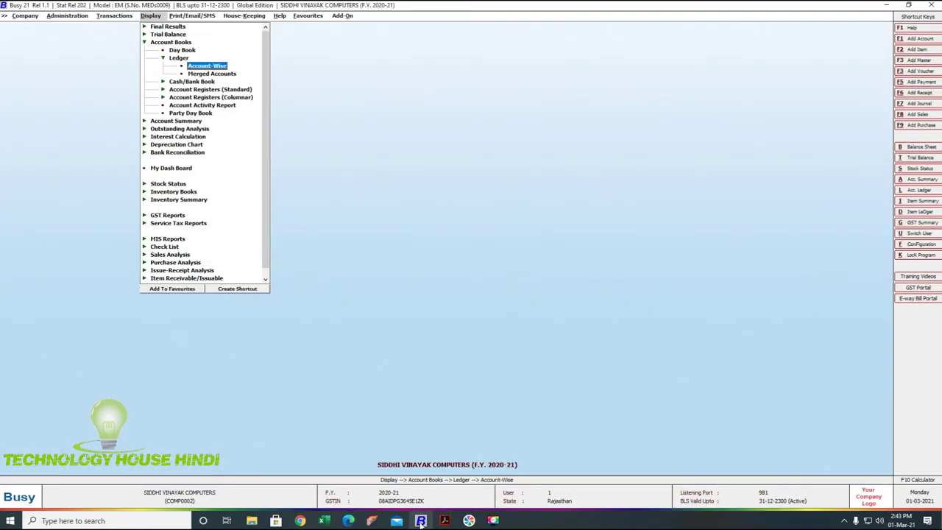
{"action": "key", "text": "Left"}
{"action": "key", "text": "Return"}
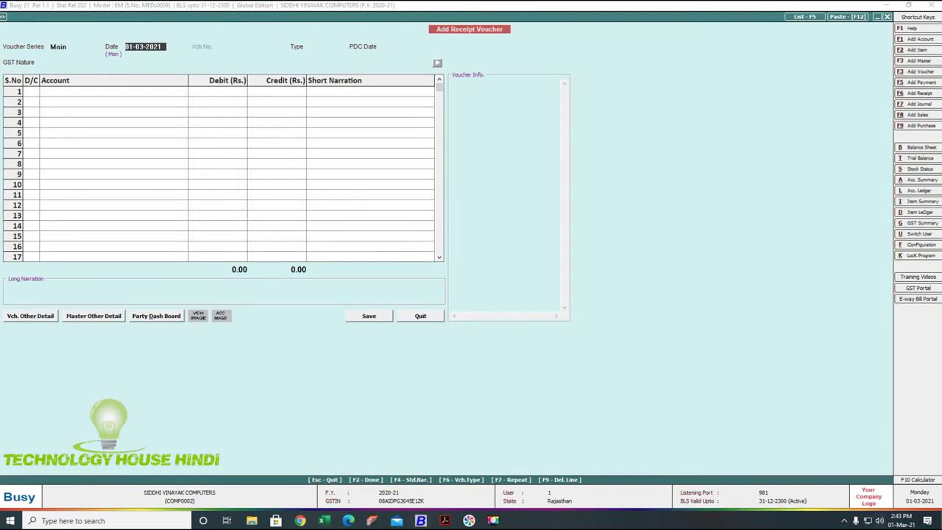
{"action": "left_click", "coordinate": [445, 521]}
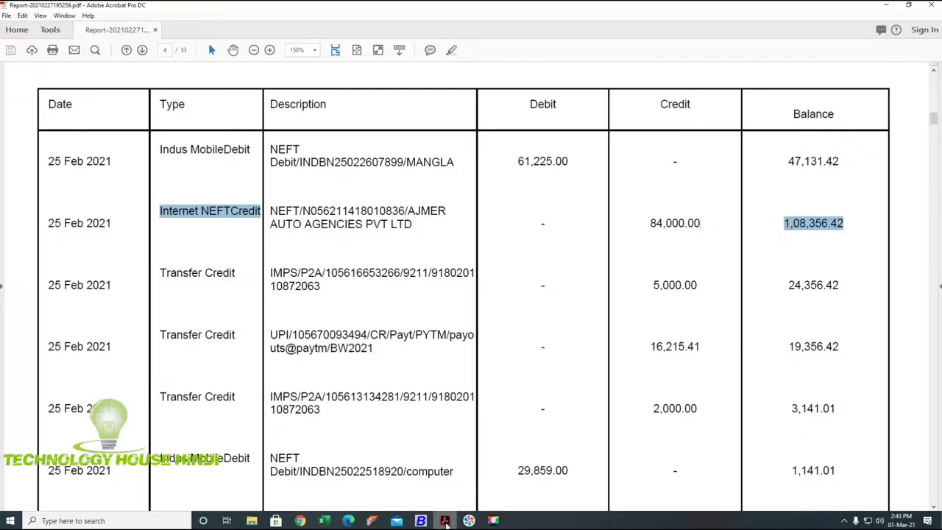
{"action": "left_click", "coordinate": [445, 521]}
{"action": "type", "text": "25"}
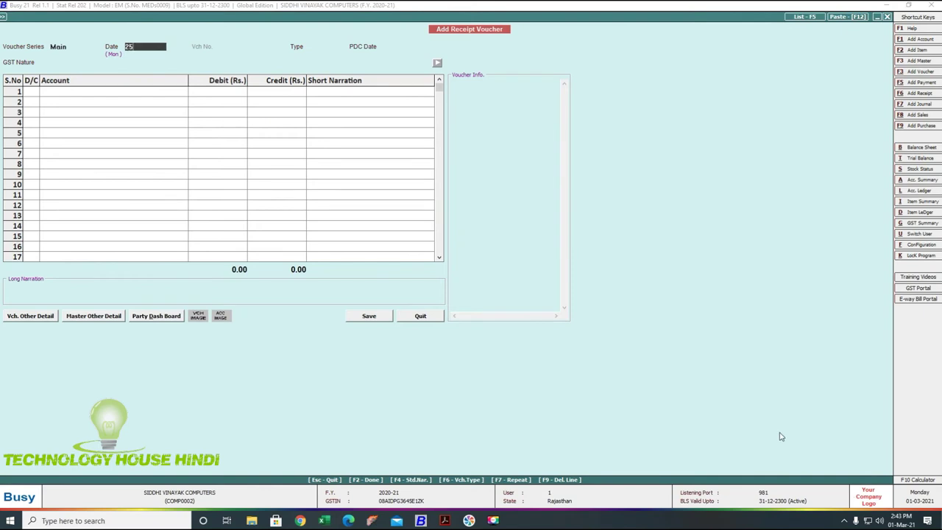
{"action": "type", "text": "/2"}
{"action": "key", "text": "Return"}
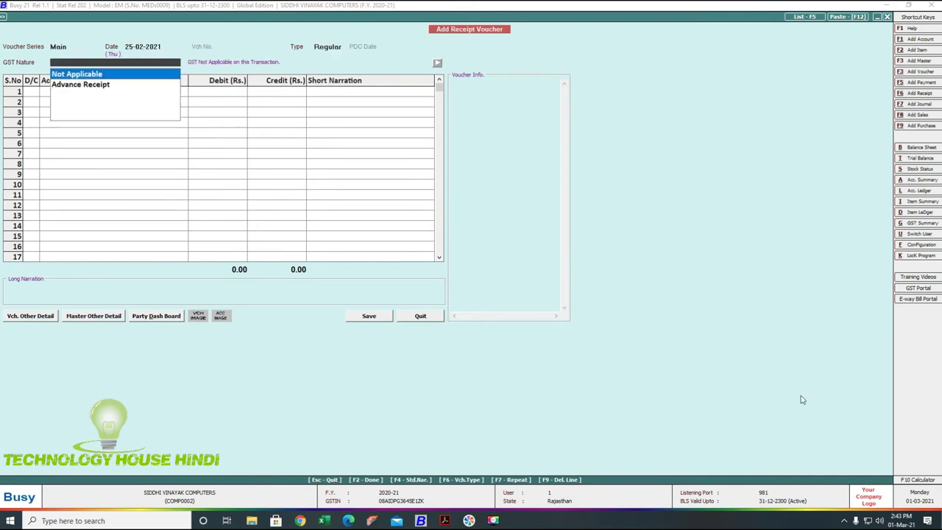
{"action": "key", "text": "Return"}
{"action": "key", "text": "Return"}
Credit ajmer Auto Agencies Pvt Ltd with 84,000 on the voucher's first row, leaving its short narration blank
{"action": "type", "text": "ajme"}
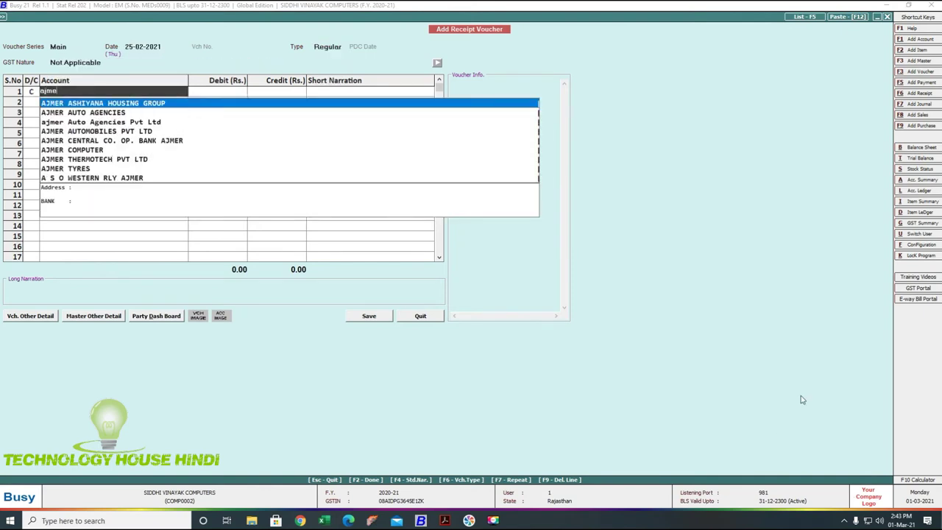
{"action": "key", "text": "Down"}
{"action": "key", "text": "Down"}
{"action": "key", "text": "Return"}
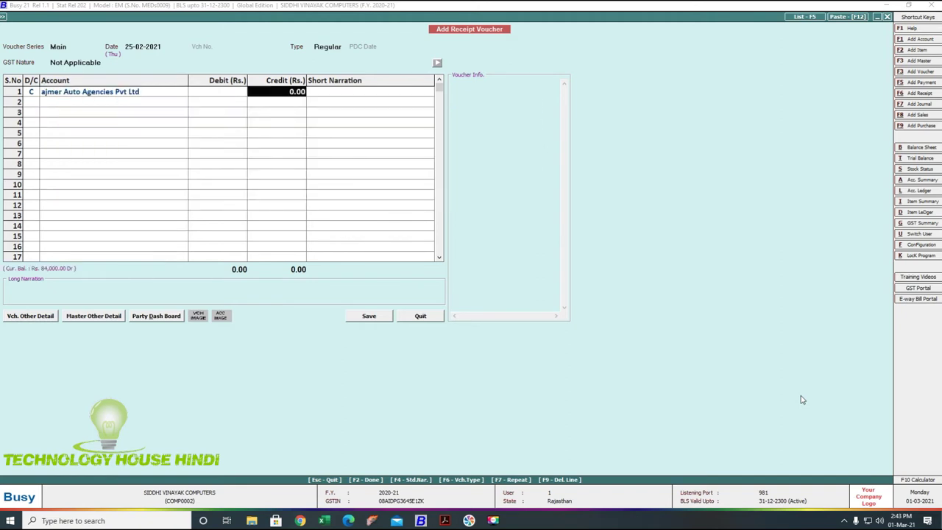
{"action": "type", "text": "84000"}
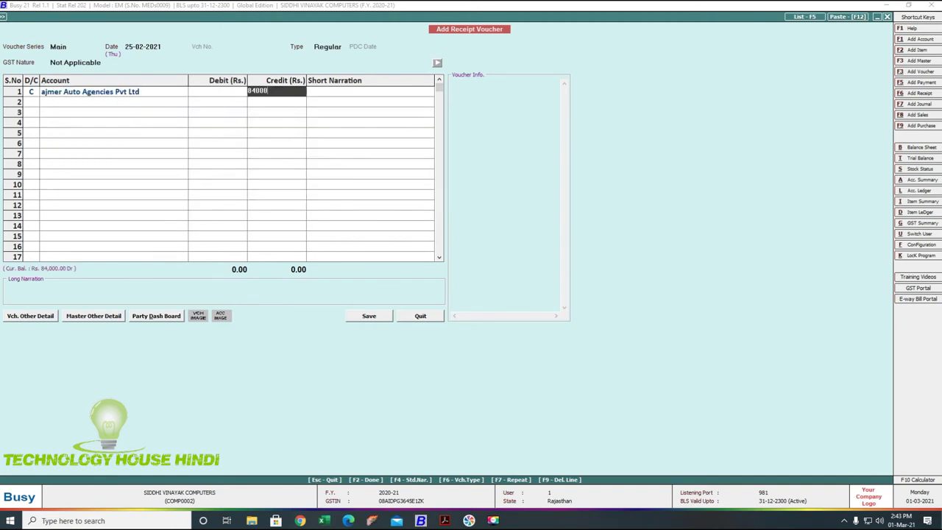
{"action": "key", "text": "Return"}
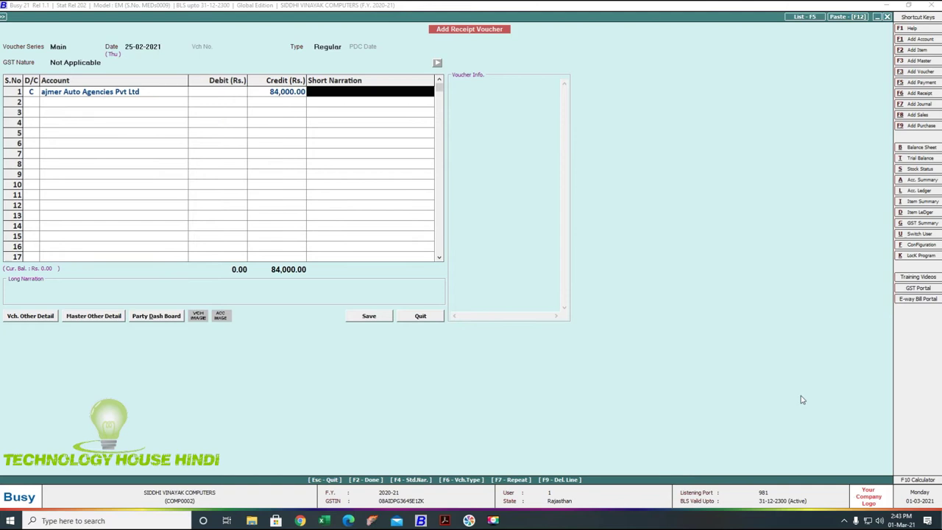
{"action": "key", "text": "Return"}
Debit INDUSIND BANK with 84,000 on the voucher's second row
{"action": "key", "text": "Return"}
{"action": "type", "text": "ca"}
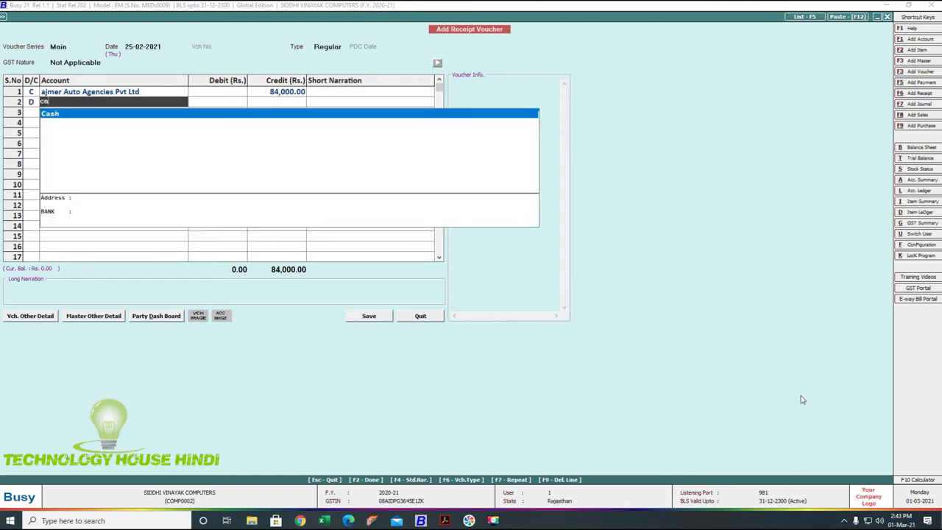
{"action": "key", "text": "BackSpace"}
{"action": "key", "text": "BackSpace"}
{"action": "key", "text": "BackSpace"}
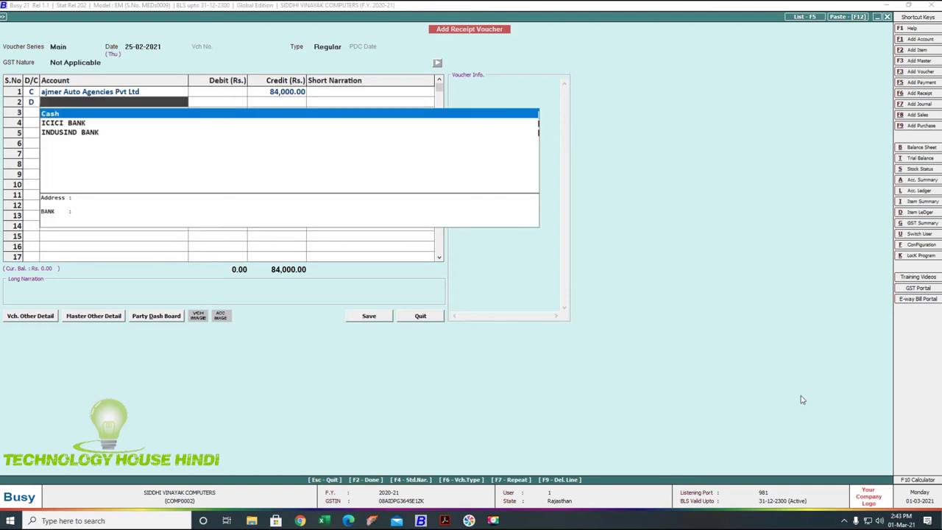
{"action": "type", "text": "in"}
{"action": "key", "text": "Return"}
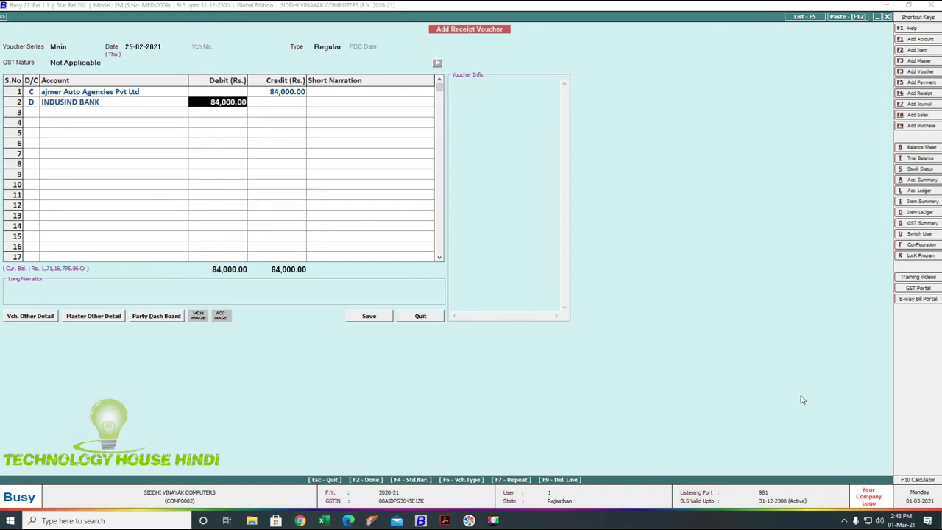
{"action": "key", "text": "Return"}
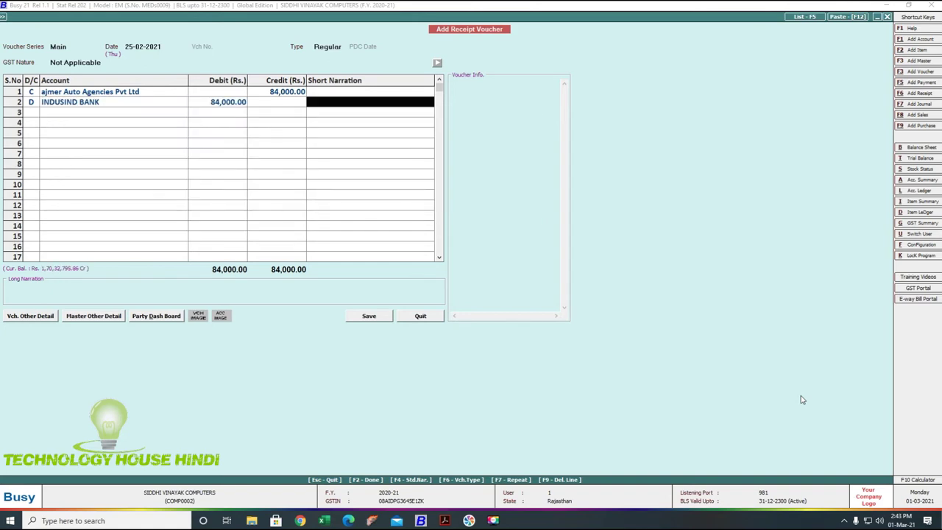
Set the INDUSIND BANK row's short narration to Neft and save the receipt voucher without a long narration
{"action": "type", "text": "chq no"}
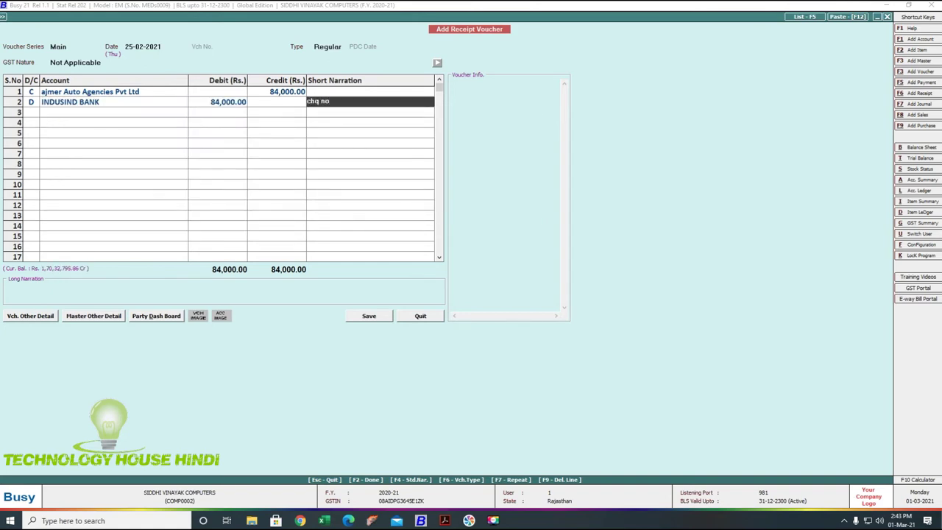
{"action": "key", "text": "BackSpace"}
{"action": "key", "text": "BackSpace"}
{"action": "key", "text": "BackSpace"}
{"action": "key", "text": "BackSpace"}
{"action": "key", "text": "BackSpace"}
{"action": "type", "text": "ne"}
{"action": "key", "text": "Return"}
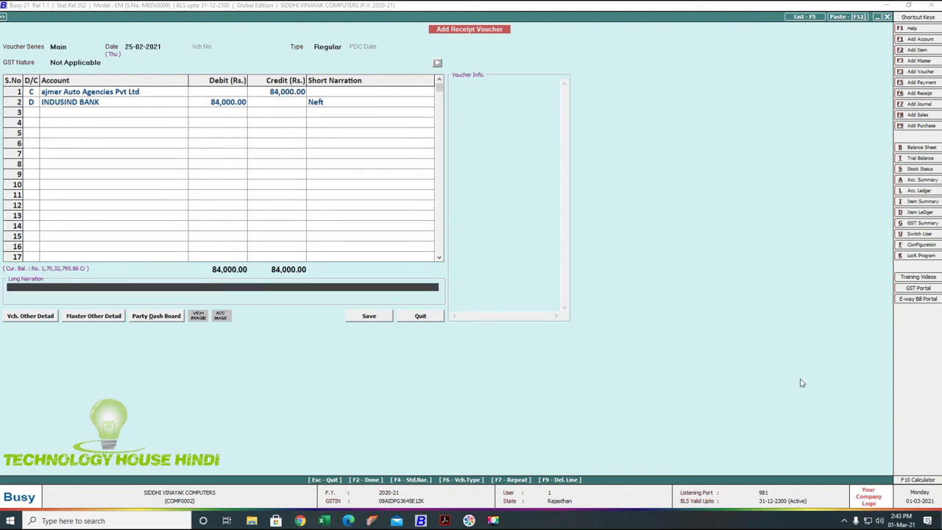
{"action": "left_click", "coordinate": [369, 316]}
Switch to the bank statement PDF and examine the small IMPS and UPI transfer credits dated 27 Feb 2021 on page 1
{"action": "left_click", "coordinate": [493, 520]}
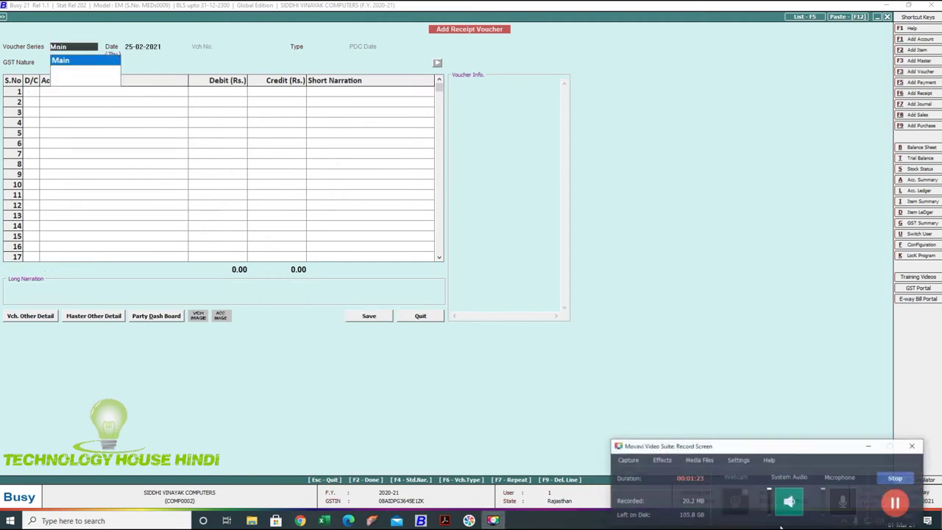
{"action": "key", "text": "alt+Tab"}
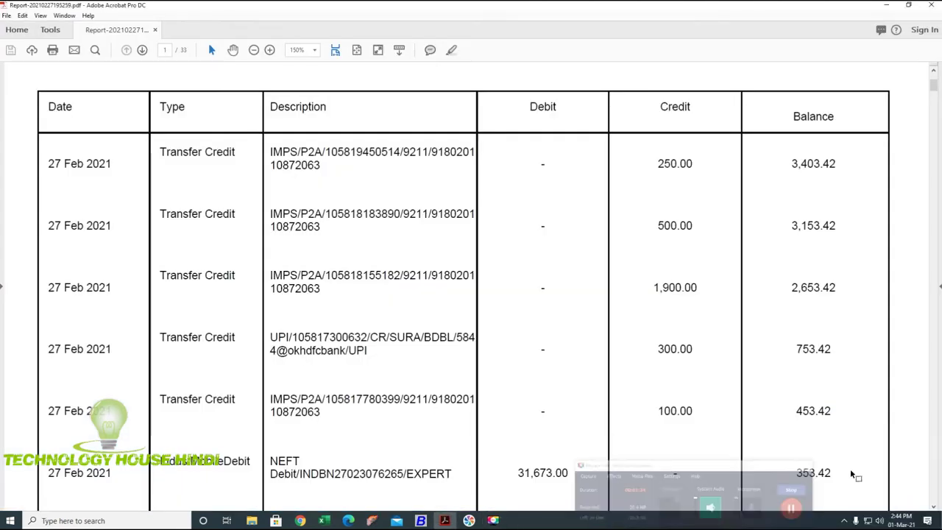
{"action": "left_click_drag", "start_coordinate": [263, 154], "coordinate": [700, 174]}
{"action": "left_click_drag", "start_coordinate": [270, 214], "coordinate": [622, 247]}
{"action": "left_click_drag", "start_coordinate": [265, 277], "coordinate": [691, 299]}
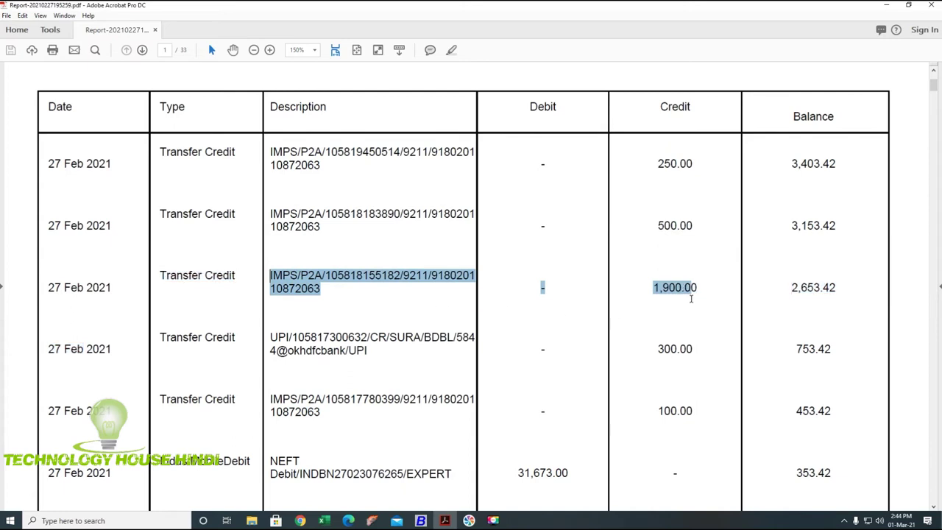
{"action": "left_click_drag", "start_coordinate": [269, 340], "coordinate": [695, 352]}
{"action": "scroll", "coordinate": [353, 390], "scroll_direction": "down", "scroll_amount": 1}
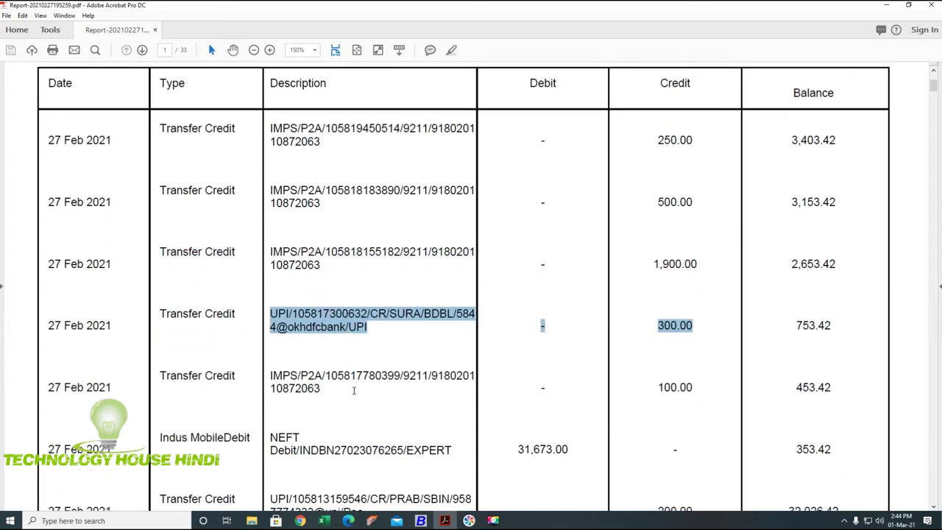
{"action": "left_click_drag", "start_coordinate": [269, 370], "coordinate": [701, 384]}
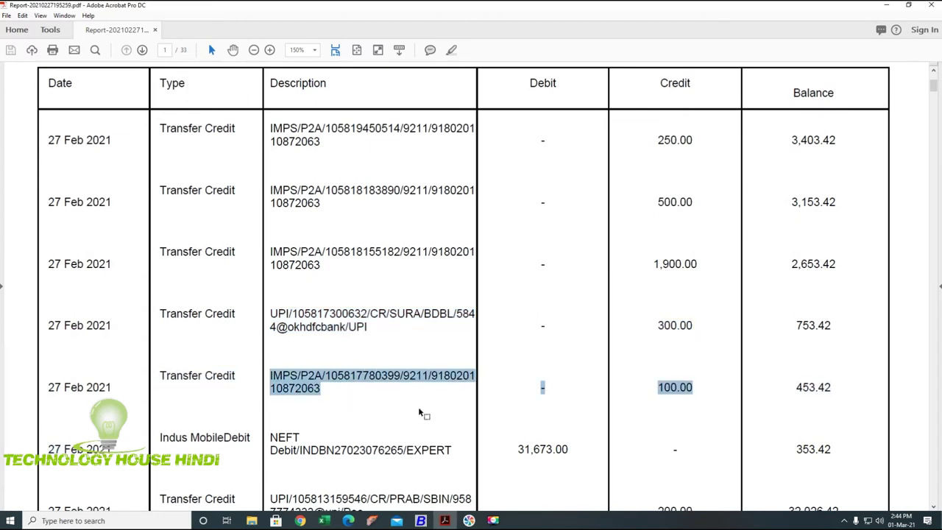
{"action": "scroll", "coordinate": [418, 406], "scroll_direction": "down", "scroll_amount": 3}
{"action": "scroll", "coordinate": [420, 413], "scroll_direction": "down", "scroll_amount": 2}
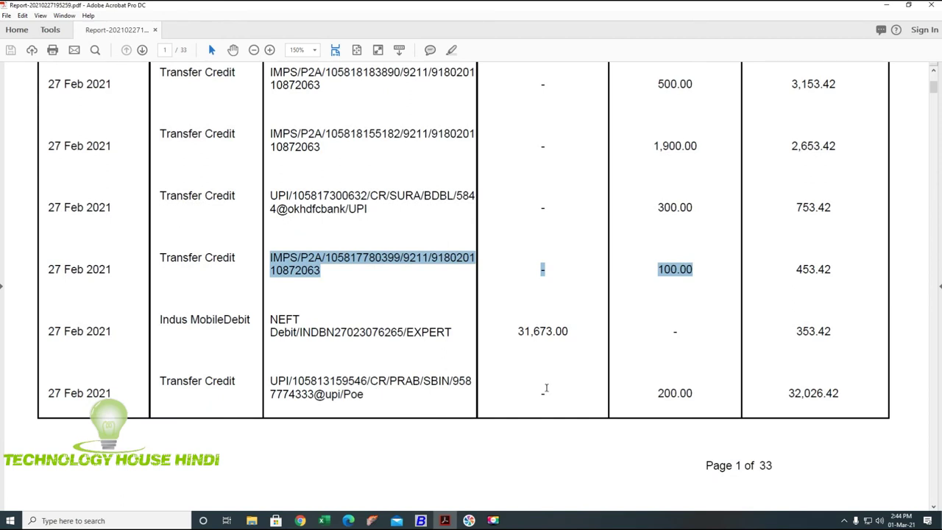
{"action": "left_click", "coordinate": [657, 393]}
{"action": "left_click_drag", "start_coordinate": [658, 393], "coordinate": [712, 395]}
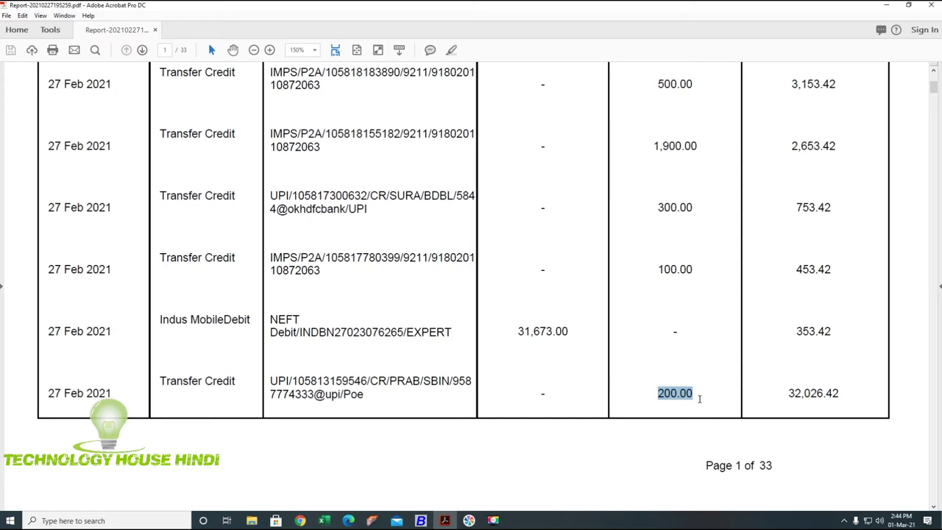
{"action": "left_click_drag", "start_coordinate": [675, 393], "coordinate": [435, 486]}
{"action": "scroll", "coordinate": [438, 476], "scroll_direction": "up", "scroll_amount": 3}
{"action": "scroll", "coordinate": [424, 471], "scroll_direction": "down", "scroll_amount": 5}
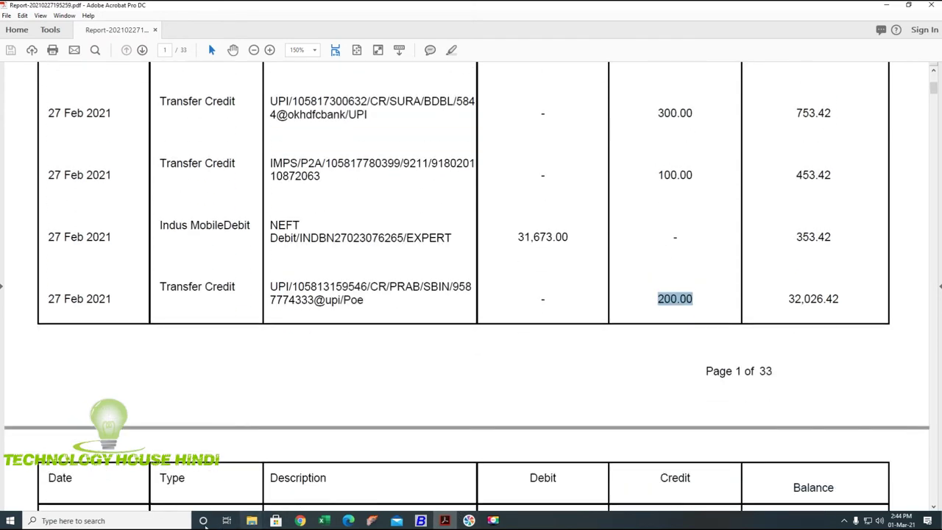
Open Calculator and add up the 27 Feb transfer credits from page 1: 250, 500, 1900, 300 and 100
{"action": "left_click", "coordinate": [162, 520]}
{"action": "type", "text": "cal"}
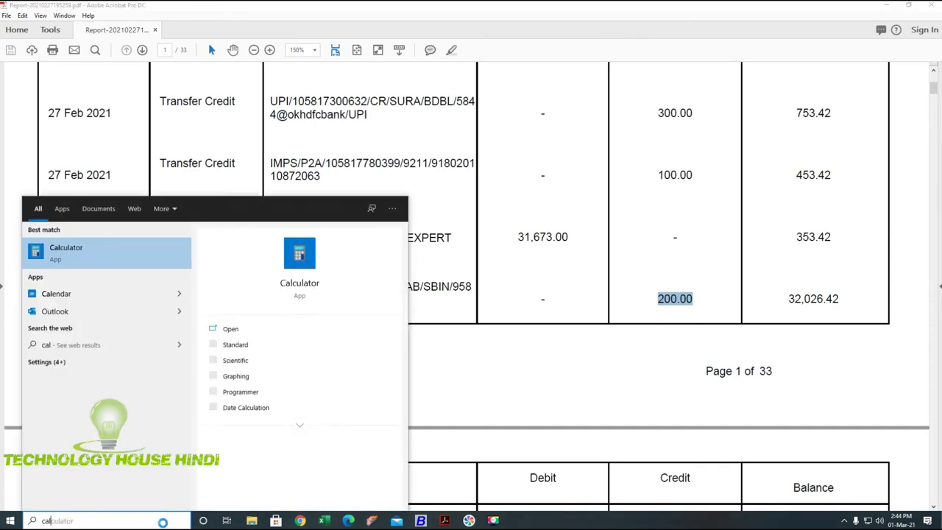
{"action": "key", "text": "Return"}
{"action": "scroll", "coordinate": [559, 342], "scroll_direction": "up", "scroll_amount": 3}
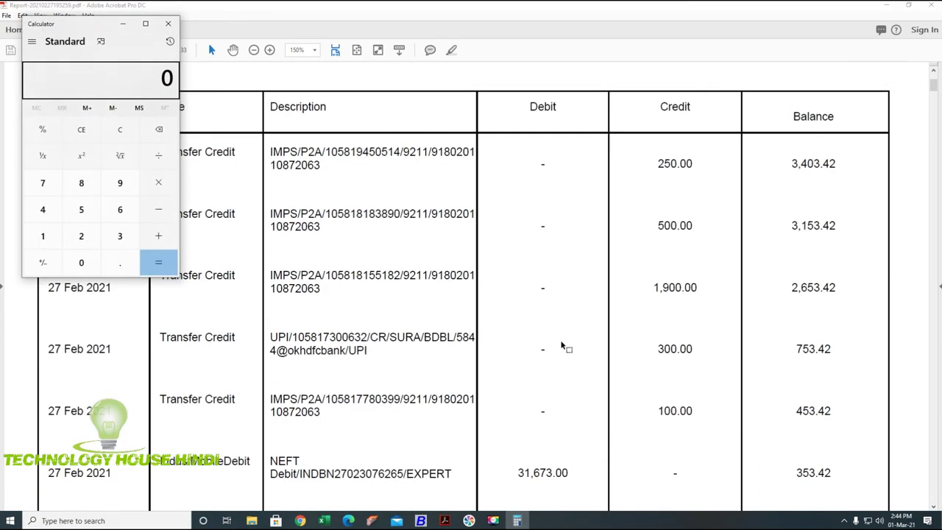
{"action": "type", "text": "250"}
{"action": "key", "text": "plus"}
{"action": "type", "text": "500"}
{"action": "key", "text": "plus"}
{"action": "type", "text": "1900"}
{"action": "key", "text": "plus"}
{"action": "type", "text": "300"}
{"action": "key", "text": "plus"}
{"action": "type", "text": "100"}
{"action": "key", "text": "plus"}
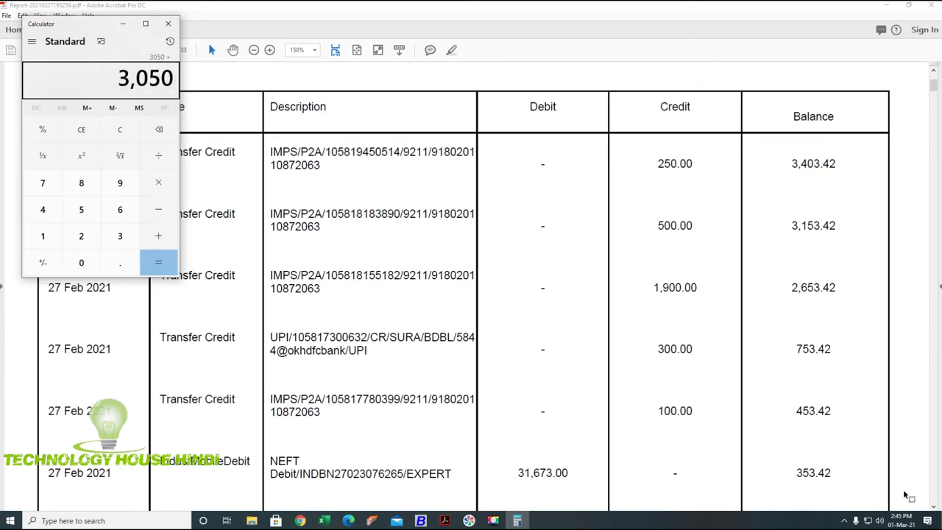
Add the further 27 Feb transfer credits of 200, 2000, 125 and 1000 to the running sum in Calculator
{"action": "left_click", "coordinate": [934, 507]}
{"action": "left_click_drag", "start_coordinate": [934, 507], "coordinate": [934, 508]}
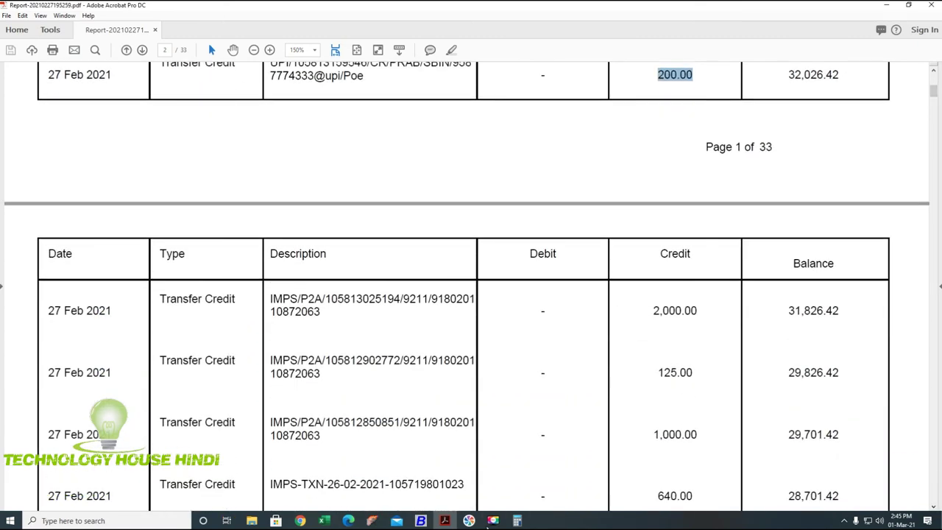
{"action": "left_click", "coordinate": [517, 521]}
{"action": "type", "text": "200"}
{"action": "key", "text": "plus"}
{"action": "type", "text": "2,00"}
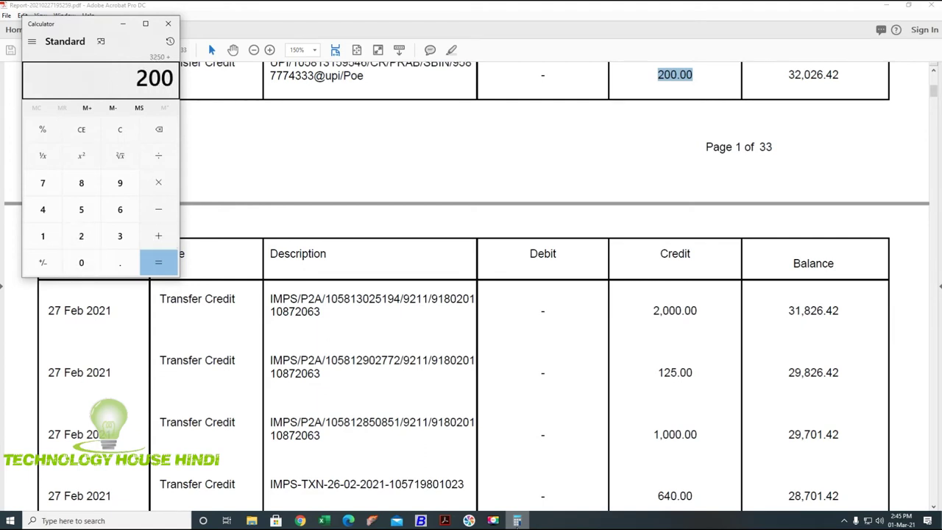
{"action": "type", "text": "0"}
{"action": "key", "text": "plus"}
{"action": "type", "text": "125"}
{"action": "key", "text": "plus"}
{"action": "type", "text": "1000"}
{"action": "key", "text": "Return"}
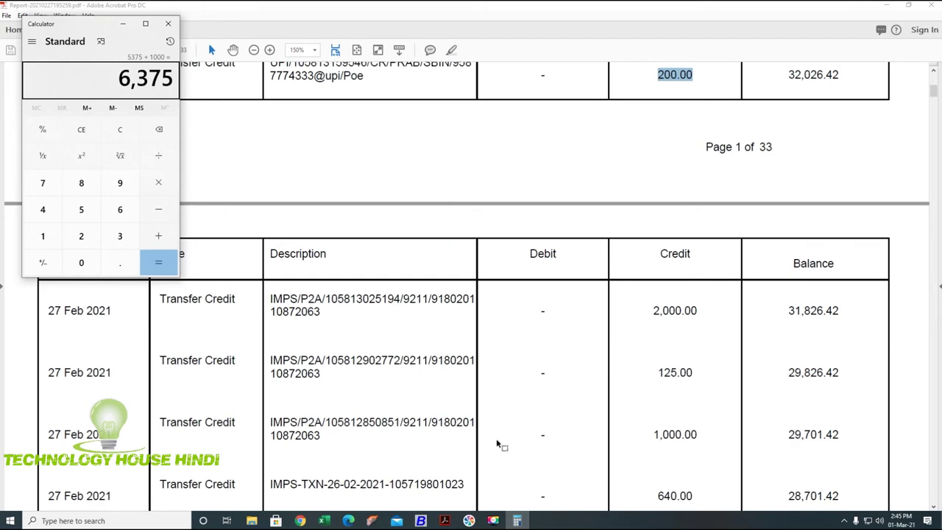
Switch to Busy and open the Supply Outward voucher list options
{"action": "scroll", "coordinate": [496, 442], "scroll_direction": "up", "scroll_amount": 1}
{"action": "scroll", "coordinate": [497, 441], "scroll_direction": "up", "scroll_amount": 4}
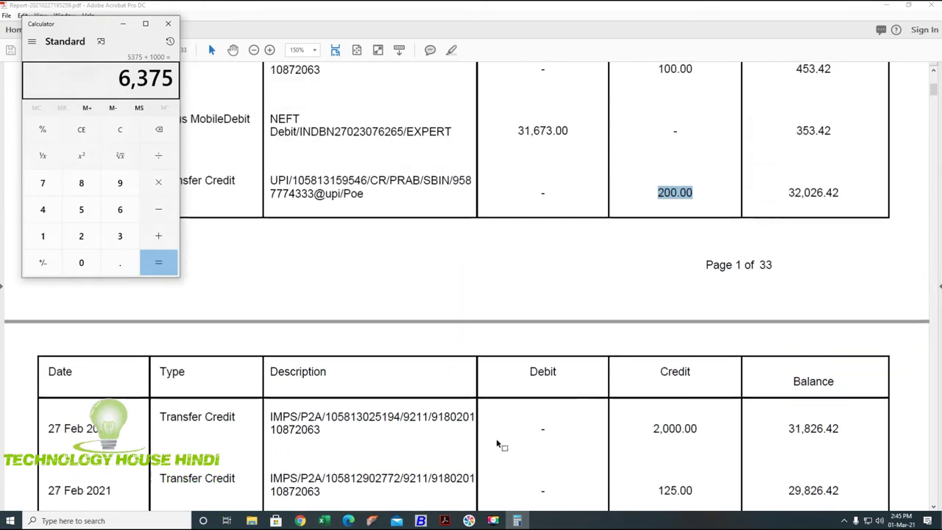
{"action": "scroll", "coordinate": [496, 442], "scroll_direction": "up", "scroll_amount": 3}
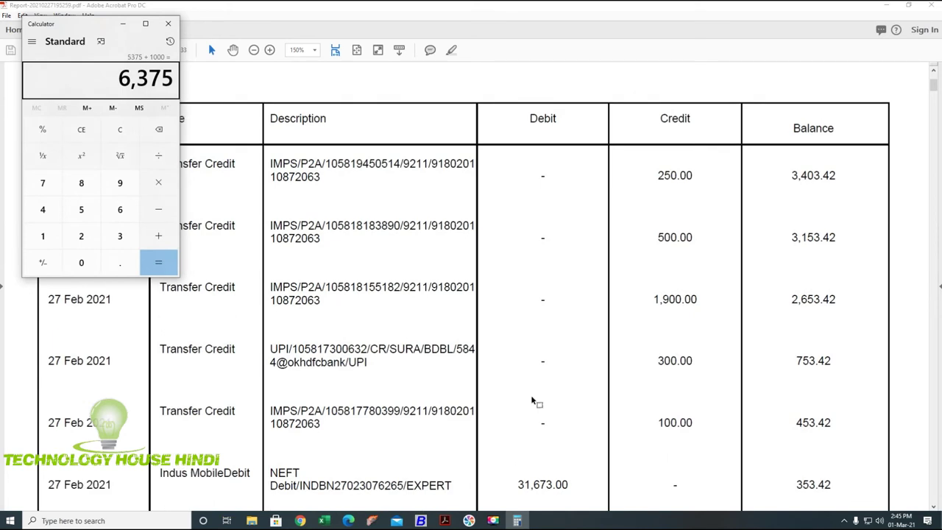
{"action": "scroll", "coordinate": [531, 396], "scroll_direction": "down", "scroll_amount": 1}
{"action": "scroll", "coordinate": [531, 397], "scroll_direction": "down", "scroll_amount": 4}
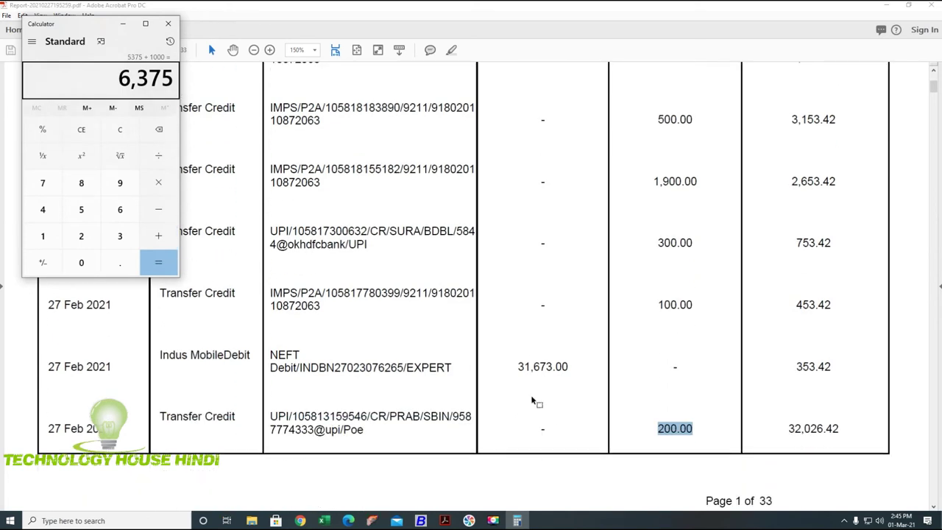
{"action": "left_click", "coordinate": [421, 521]}
{"action": "key", "text": "Escape"}
{"action": "key", "text": "Up"}
{"action": "key", "text": "Up"}
{"action": "key", "text": "Up"}
{"action": "key", "text": "Up"}
{"action": "key", "text": "Up"}
{"action": "key", "text": "Up"}
{"action": "key", "text": "Up"}
{"action": "key", "text": "Up"}
{"action": "key", "text": "Return"}
{"action": "key", "text": "Return"}
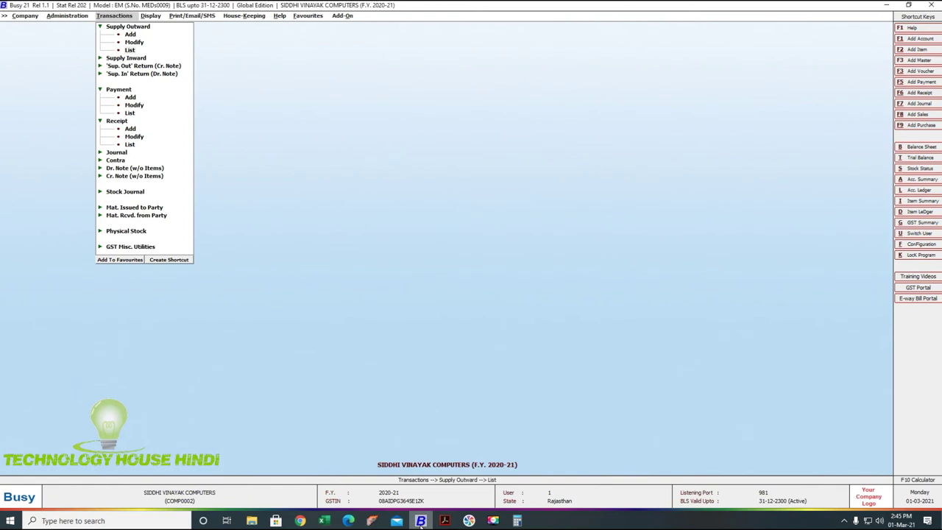
List the Supply Outward vouchers with 27/2 as both starting and ending date
{"action": "key", "text": "Return"}
{"action": "key", "text": "Return"}
{"action": "type", "text": "27/2"}
{"action": "key", "text": "Return"}
{"action": "type", "text": "27/2"}
{"action": "key", "text": "Return"}
{"action": "key", "text": "Return"}
{"action": "key", "text": "Return"}
{"action": "key", "text": "Return"}
{"action": "key", "text": "Return"}
{"action": "key", "text": "Return"}
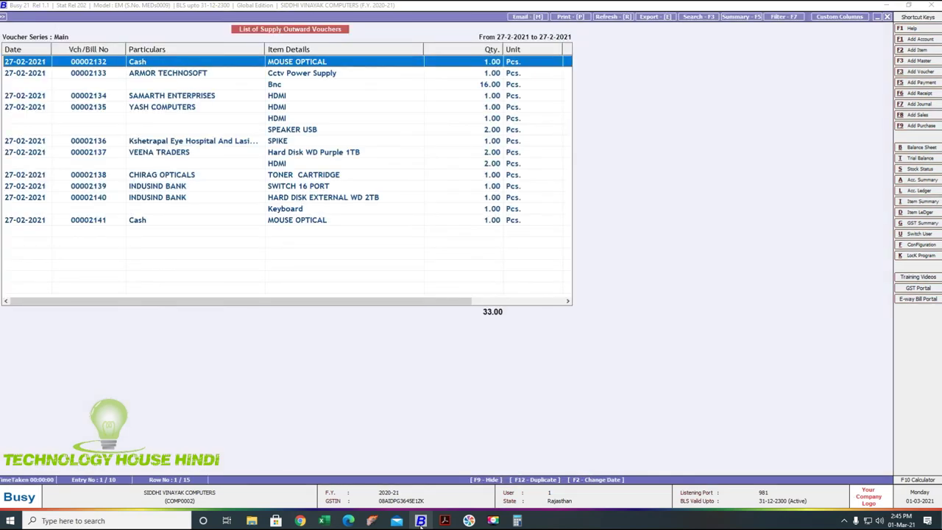
Open the INDUSIND BANK supply outward voucher for SWITCH 16 PORT and examine its billing details
{"action": "left_click_drag", "start_coordinate": [343, 301], "coordinate": [342, 324]}
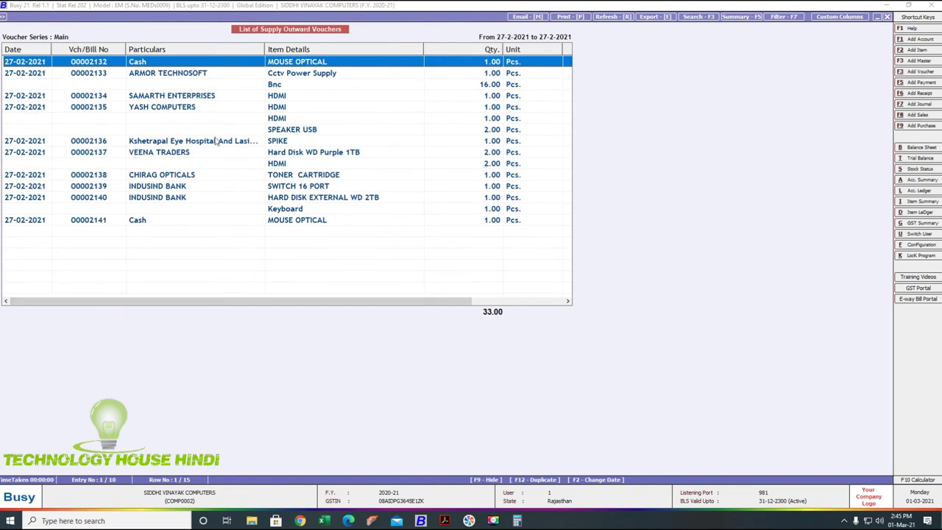
{"action": "left_click", "coordinate": [214, 201]}
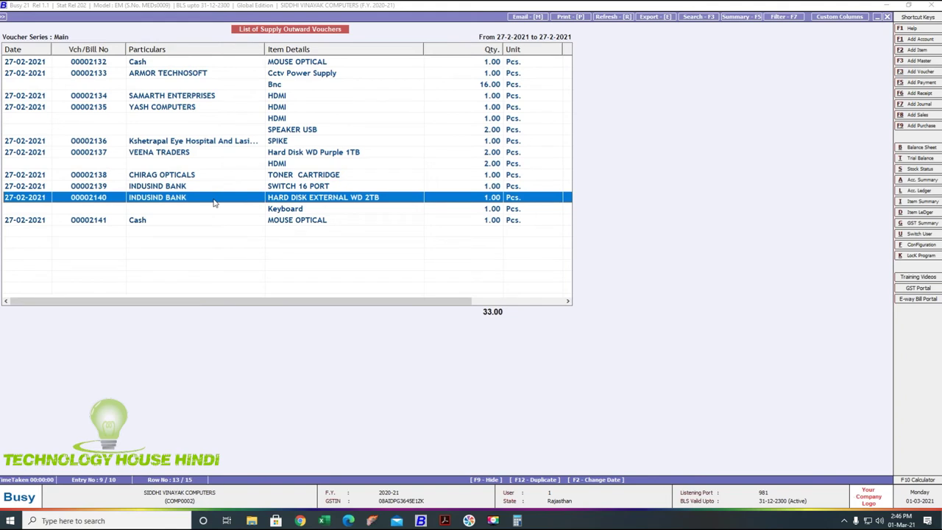
{"action": "key", "text": "Up"}
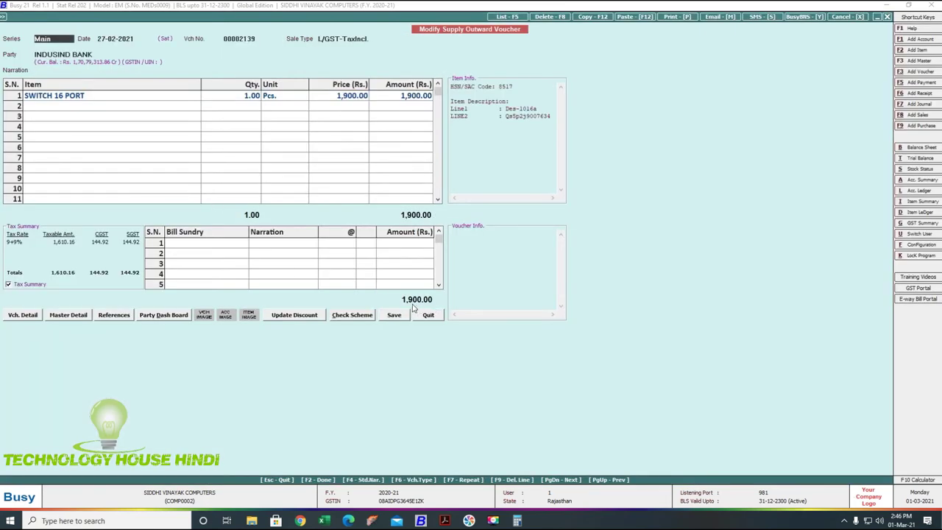
{"action": "key", "text": "Return"}
{"action": "key", "text": "Return"}
{"action": "key", "text": "Return"}
{"action": "key", "text": "Return"}
{"action": "key", "text": "Return"}
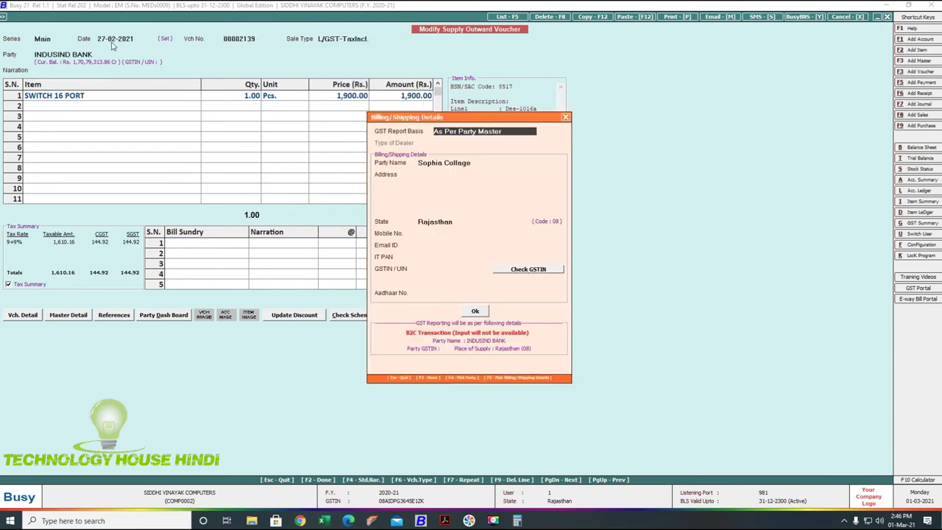
{"action": "left_click", "coordinate": [474, 163]}
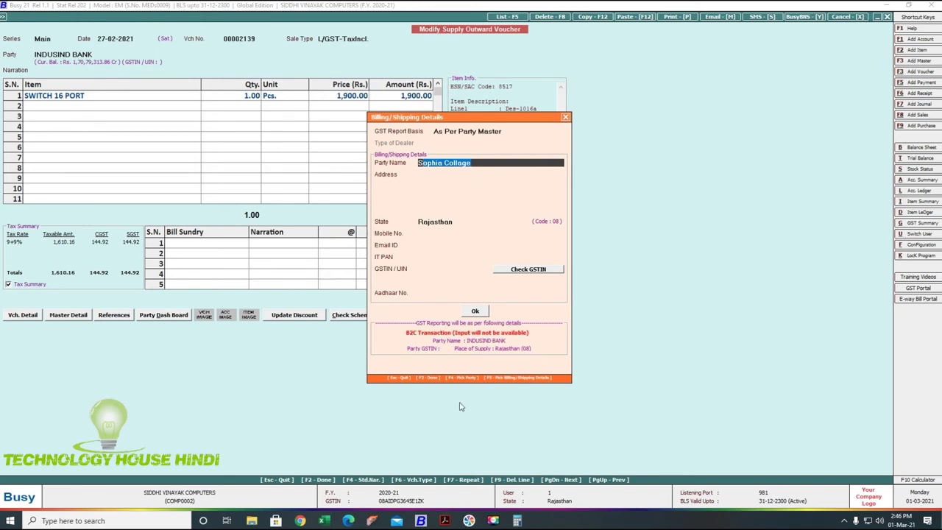
Switch to Calculator and subtract the already billed 1900 from the sum of the bank credits
{"action": "left_click", "coordinate": [516, 521]}
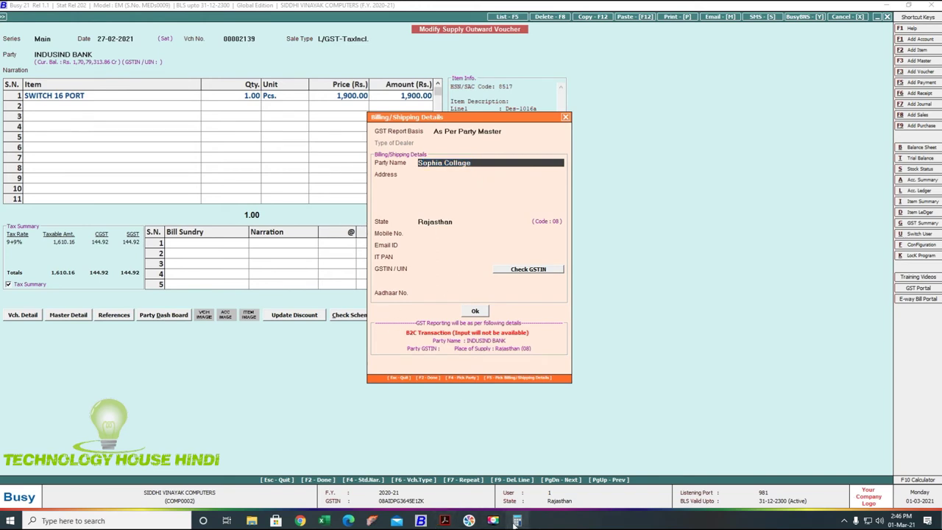
{"action": "type", "text": "1900"}
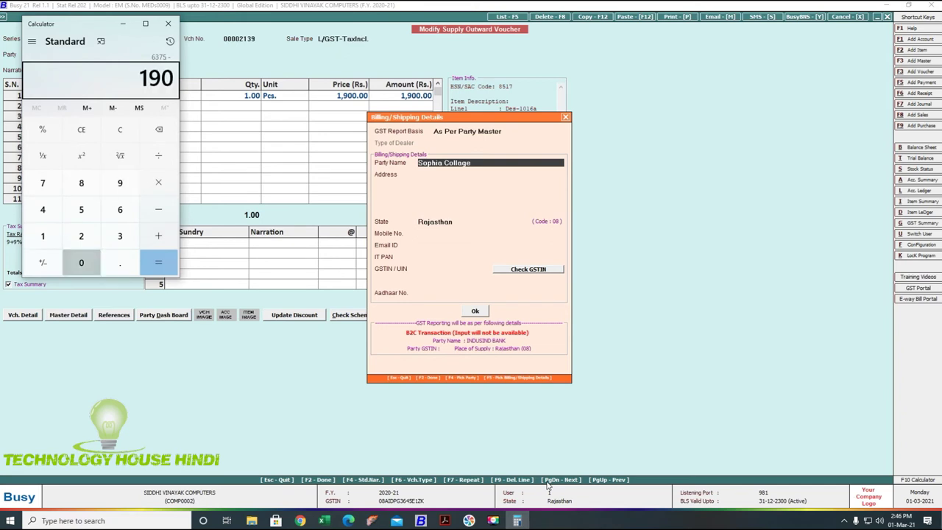
{"action": "key", "text": "Return"}
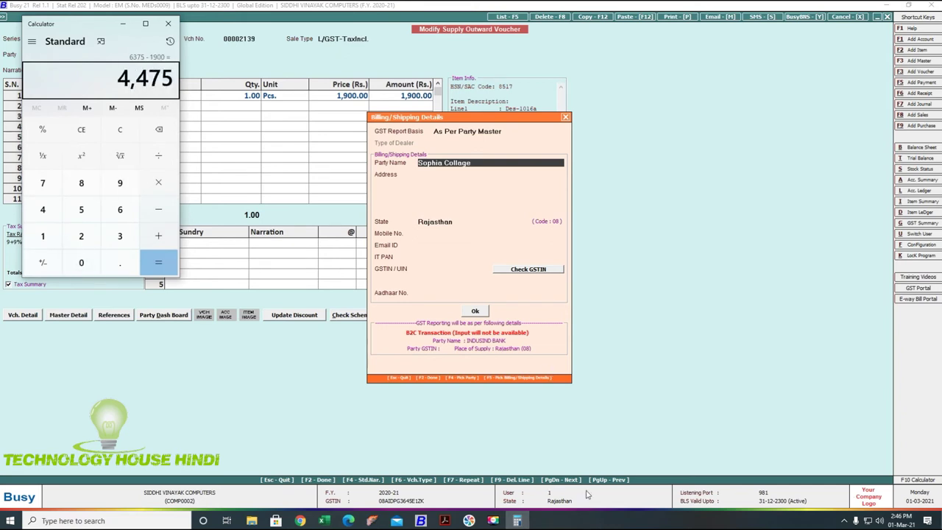
{"action": "left_click", "coordinate": [493, 521]}
{"action": "left_click", "coordinate": [905, 502]}
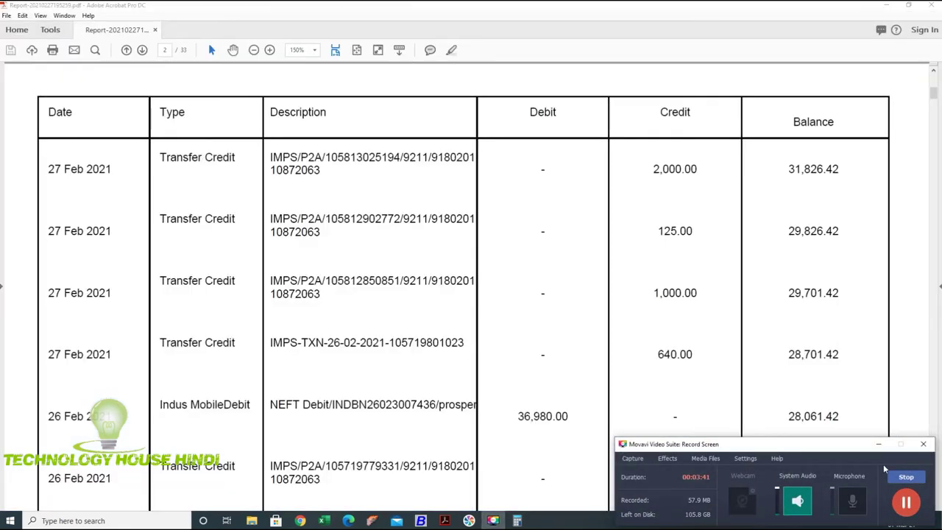
{"action": "left_click", "coordinate": [881, 445]}
Add the 640 transfer credit dated 27 Feb on statement page 2 to the running sum in Calculator
{"action": "left_click_drag", "start_coordinate": [709, 356], "coordinate": [650, 360]}
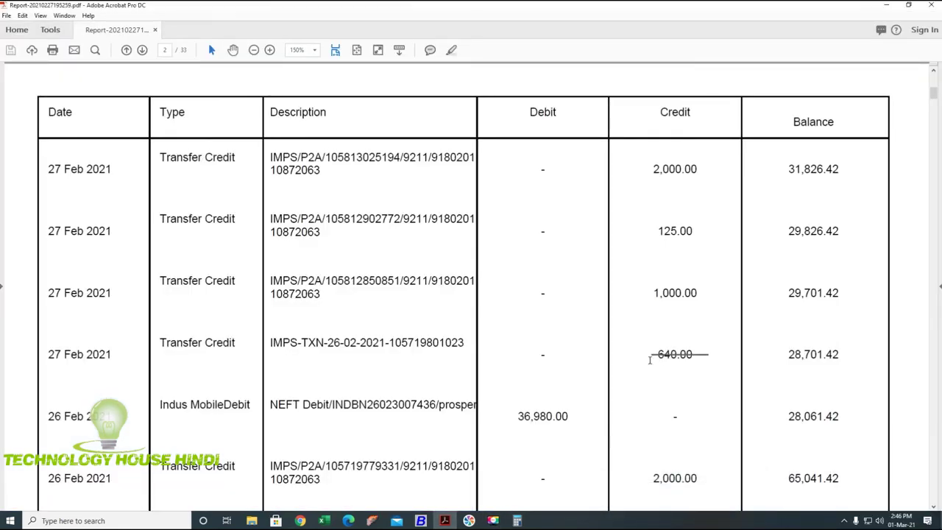
{"action": "left_click", "coordinate": [518, 521]}
{"action": "type", "text": "+640"}
{"action": "key", "text": "Return"}
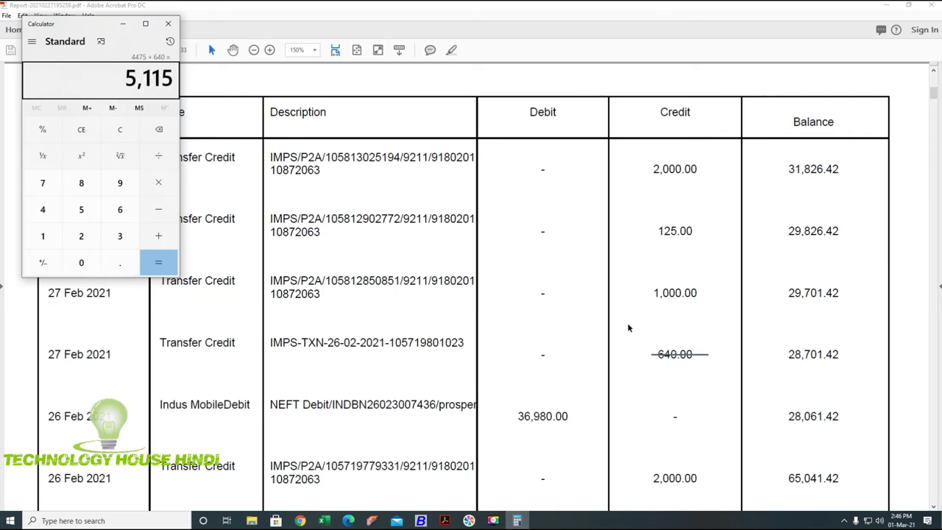
Recheck the 27 Feb credits in the statement, then return to Busy and reopen the Supply Outward voucher list options
{"action": "scroll", "coordinate": [628, 327], "scroll_direction": "up", "scroll_amount": 10}
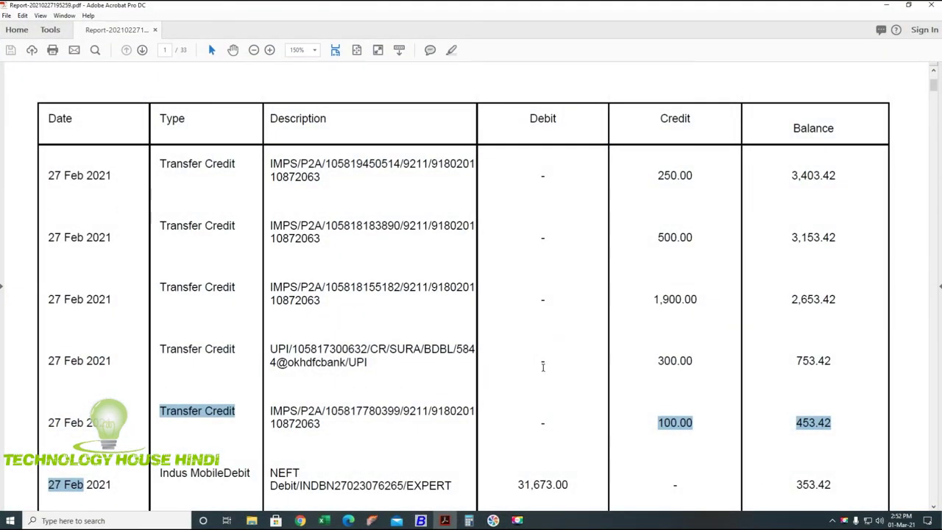
{"action": "scroll", "coordinate": [543, 372], "scroll_direction": "up", "scroll_amount": 2}
{"action": "scroll", "coordinate": [545, 373], "scroll_direction": "up", "scroll_amount": 3}
{"action": "scroll", "coordinate": [550, 374], "scroll_direction": "down", "scroll_amount": 5}
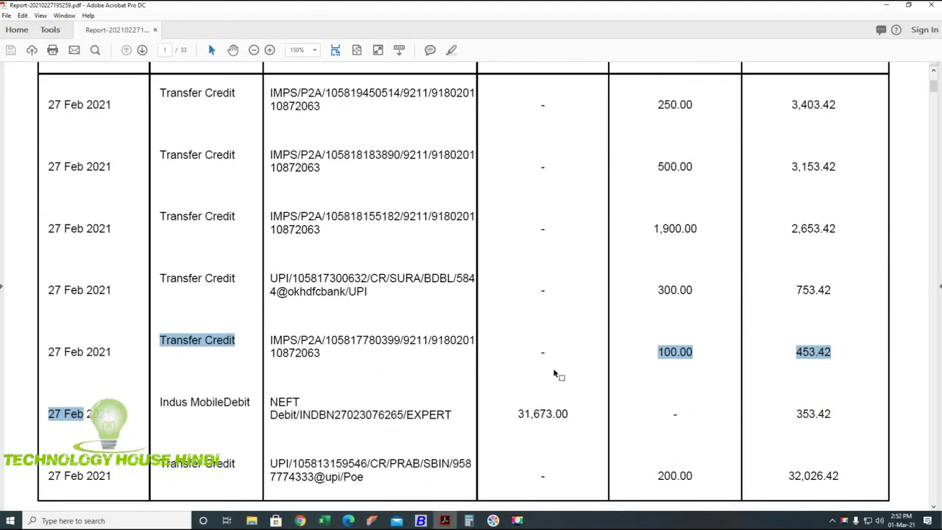
{"action": "scroll", "coordinate": [556, 374], "scroll_direction": "down", "scroll_amount": 5}
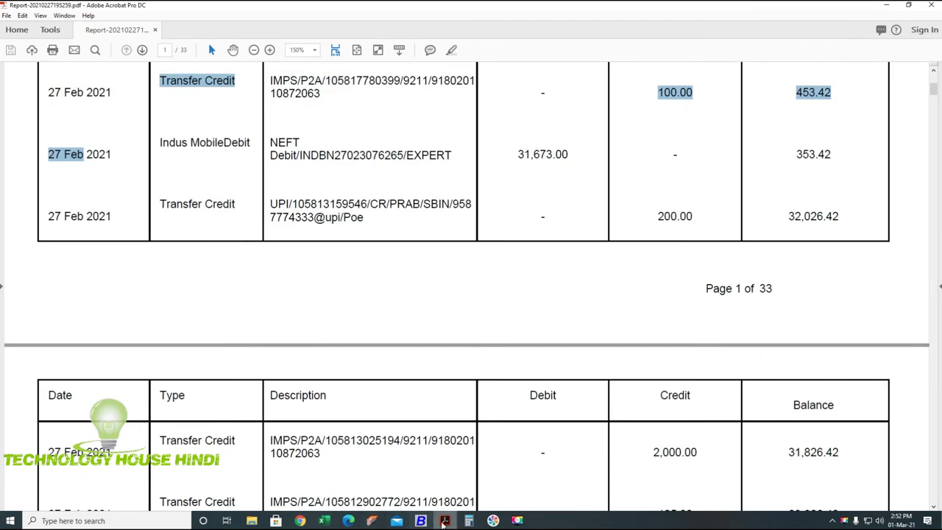
{"action": "left_click", "coordinate": [420, 520]}
{"action": "key", "text": "Down"}
{"action": "key", "text": "Down"}
{"action": "key", "text": "Up"}
{"action": "key", "text": "Up"}
{"action": "key", "text": "Up"}
{"action": "key", "text": "Return"}
{"action": "key", "text": "Return"}
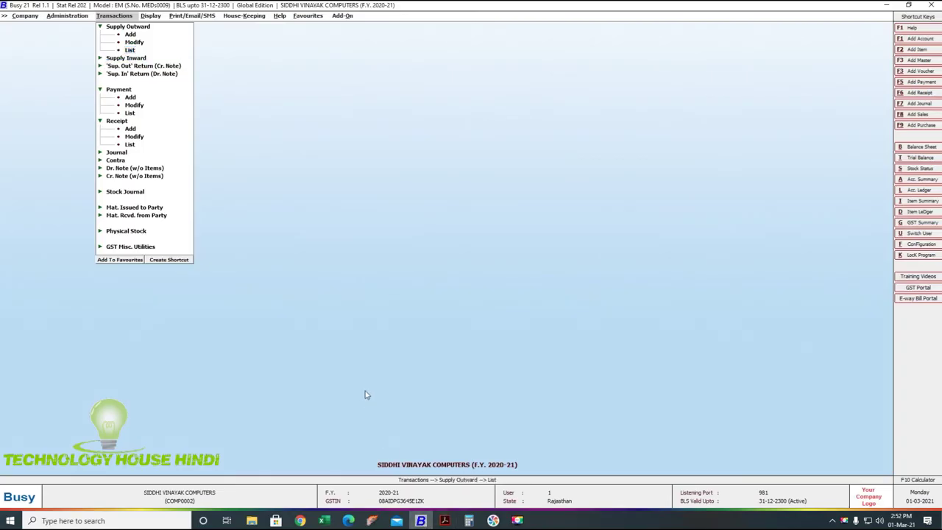
Generate the Supply Outward voucher list for 27/2 only, using it as starting and ending date
{"action": "key", "text": "Return"}
{"action": "key", "text": "Return"}
{"action": "type", "text": "27/2"}
{"action": "key", "text": "Return"}
{"action": "type", "text": "27"}
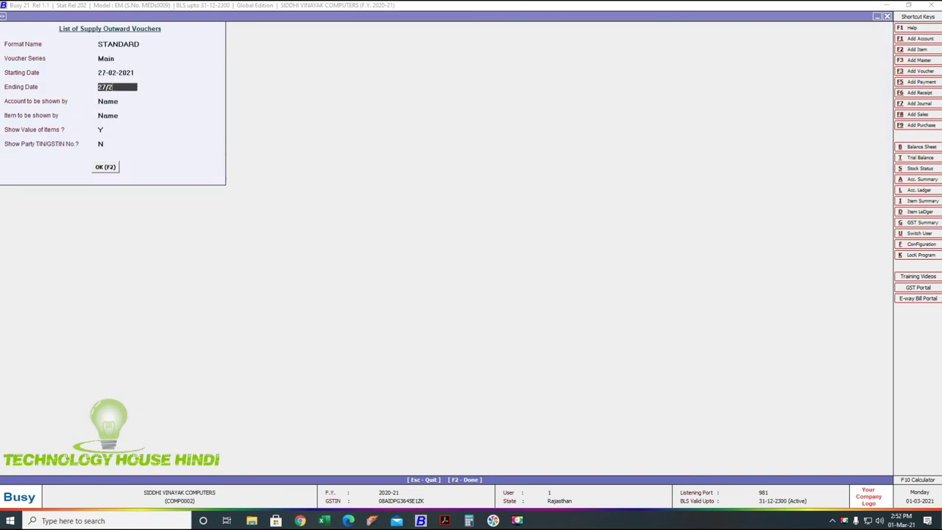
{"action": "type", "text": "/2"}
{"action": "key", "text": "Return"}
{"action": "key", "text": "F2"}
Open the Cash voucher 00002140 for MOUSE OPTICAL for modification
{"action": "key", "text": "Down"}
{"action": "key", "text": "Down"}
{"action": "key", "text": "Down"}
{"action": "key", "text": "Down"}
{"action": "key", "text": "Down"}
{"action": "key", "text": "Down"}
{"action": "key", "text": "Down"}
{"action": "key", "text": "Down"}
{"action": "key", "text": "Down"}
{"action": "key", "text": "Up"}
{"action": "key", "text": "Up"}
{"action": "key", "text": "Down"}
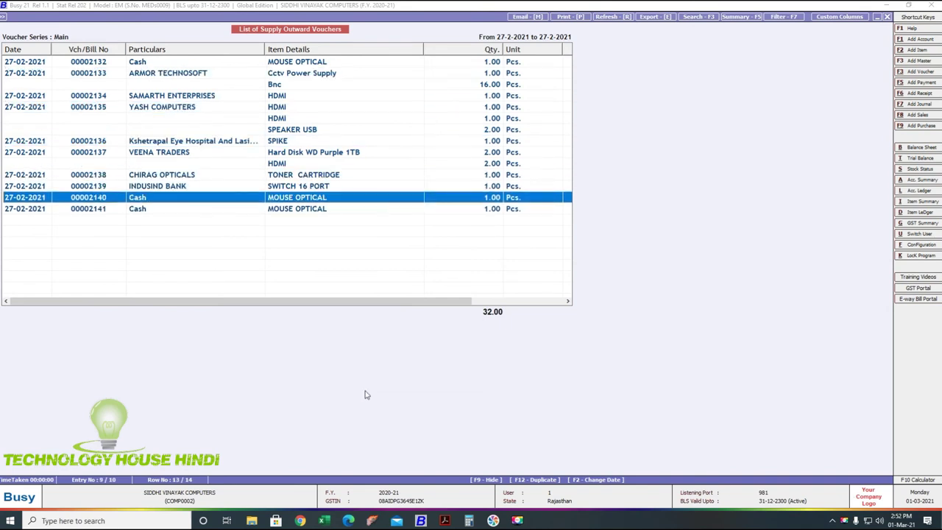
{"action": "key", "text": "Return"}
Change the voucher's party from Cash to INDUSIND BANK, keeping its other header and billing details
{"action": "key", "text": "Return"}
{"action": "key", "text": "Return"}
{"action": "key", "text": "Return"}
{"action": "key", "text": "Return"}
{"action": "type", "text": "ind"}
{"action": "key", "text": "Down"}
{"action": "key", "text": "Return"}
{"action": "key", "text": "Return"}
{"action": "key", "text": "Return"}
{"action": "key", "text": "Return"}
{"action": "key", "text": "Return"}
{"action": "key", "text": "Return"}
{"action": "key", "text": "Return"}
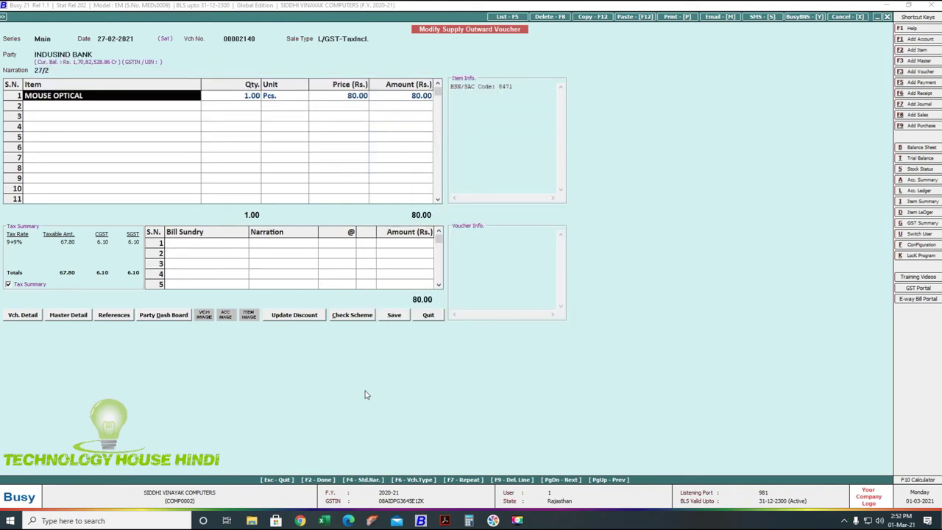
Replace MOUSE OPTICAL on the first row with HARD DISK EXTERNAL WD 2TB, quantity 1, priced at 4900
{"action": "type", "text": "exte"}
{"action": "key", "text": "Down"}
{"action": "key", "text": "Down"}
{"action": "key", "text": "Down"}
{"action": "key", "text": "Down"}
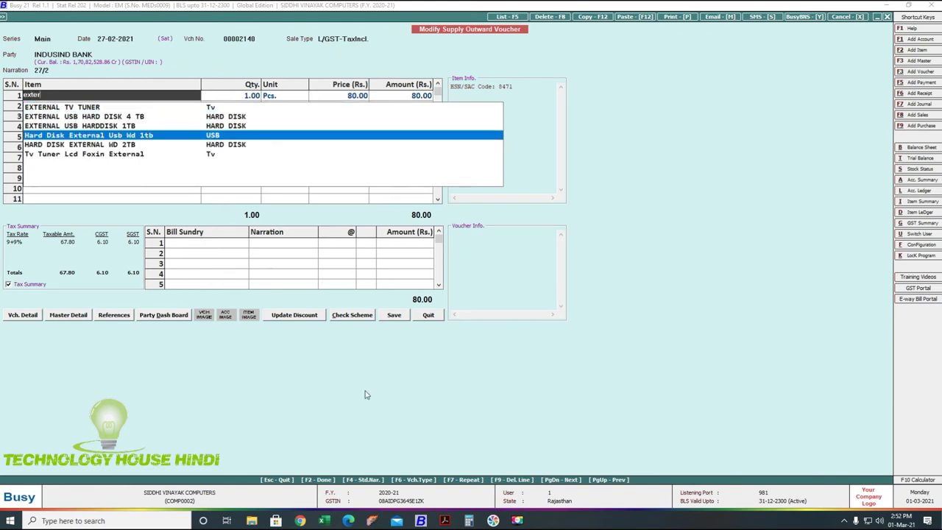
{"action": "key", "text": "Return"}
{"action": "key", "text": "Return"}
{"action": "key", "text": "Return"}
{"action": "key", "text": "Return"}
{"action": "key", "text": "Return"}
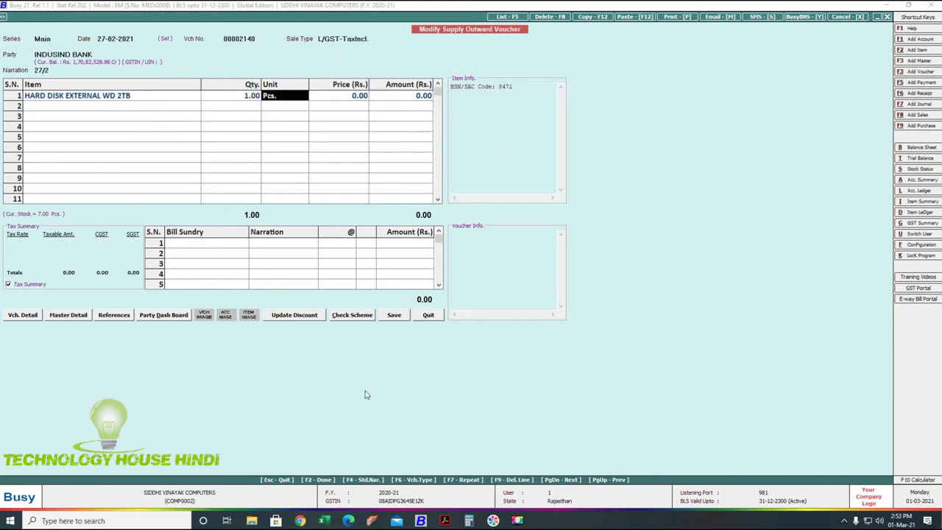
{"action": "type", "text": "49"}
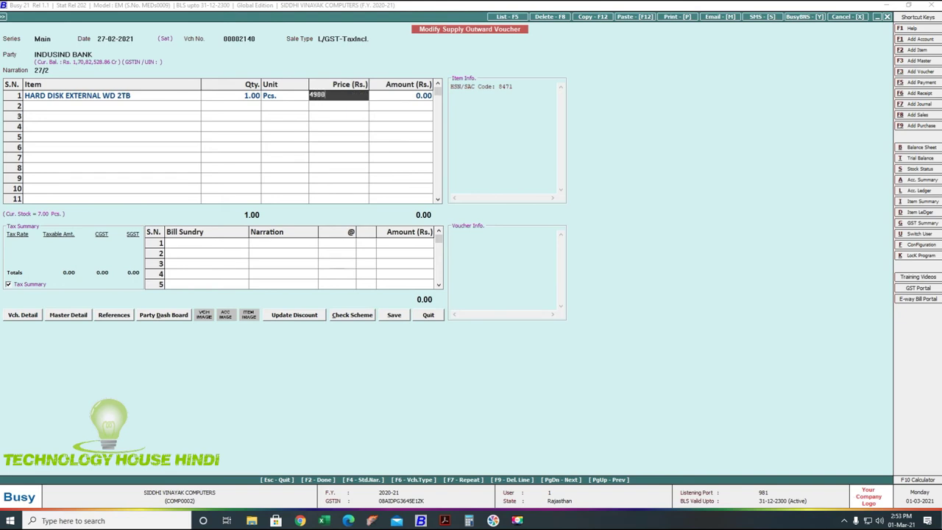
{"action": "key", "text": "Return"}
{"action": "key", "text": "Return"}
Add Keyboard on the voucher's second item row with quantity 1 Pcs. and a price of 215
{"action": "type", "text": "key"}
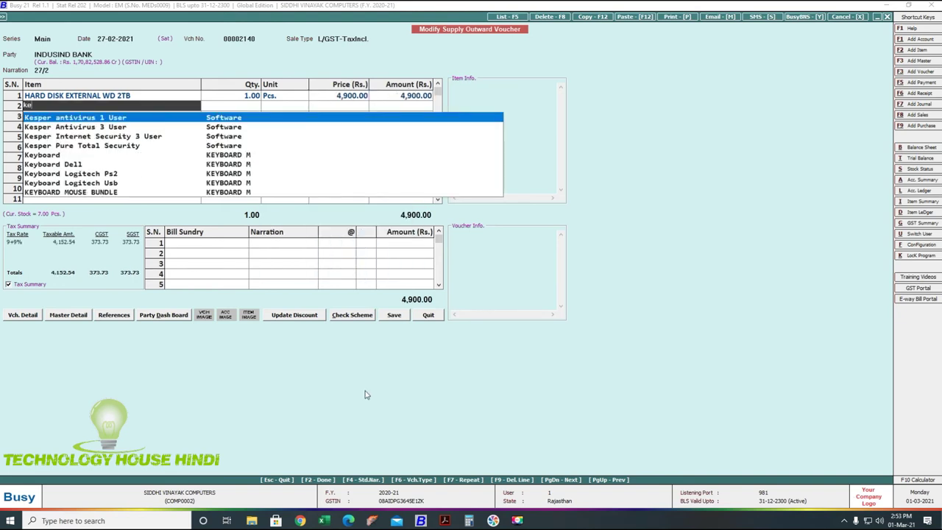
{"action": "key", "text": "Return"}
{"action": "key", "text": "Return"}
{"action": "key", "text": "Return"}
{"action": "key", "text": "Return"}
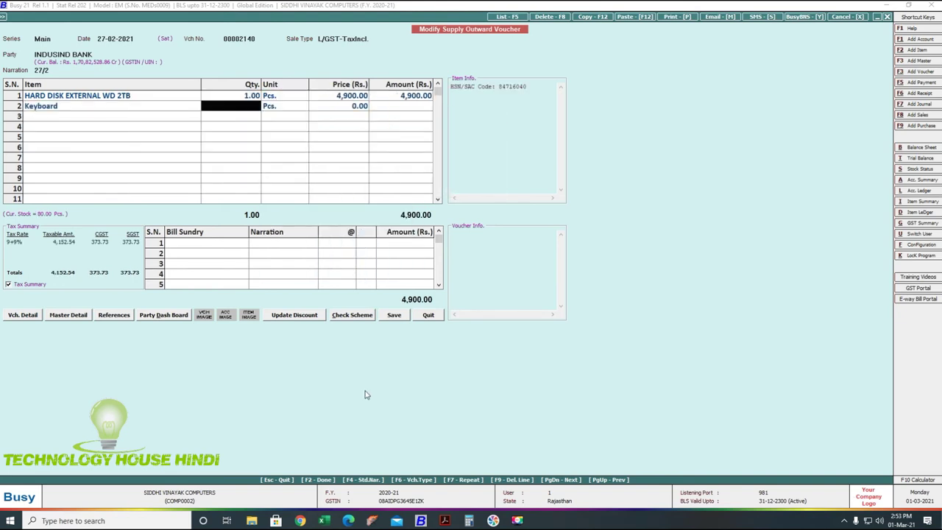
{"action": "type", "text": "1"}
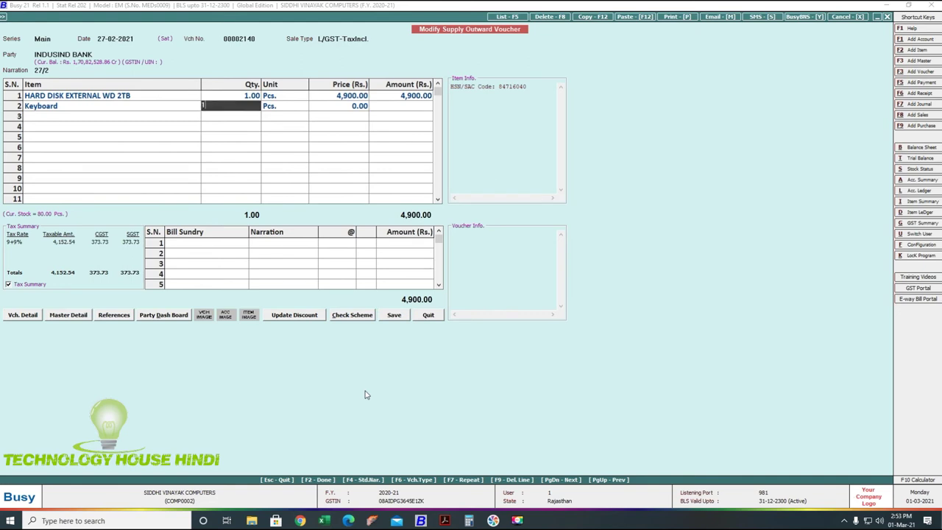
{"action": "key", "text": "Return"}
{"action": "type", "text": "p"}
{"action": "key", "text": "Return"}
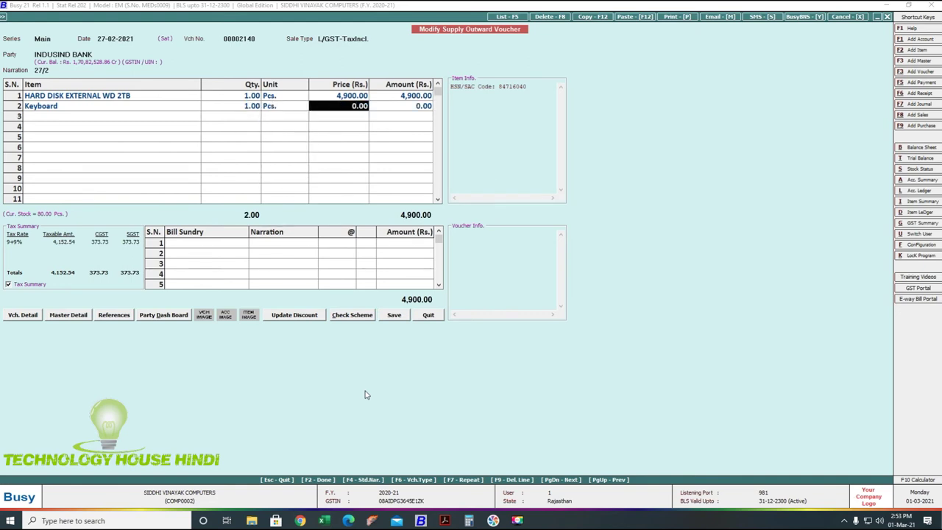
{"action": "type", "text": "215"}
{"action": "key", "text": "Return"}
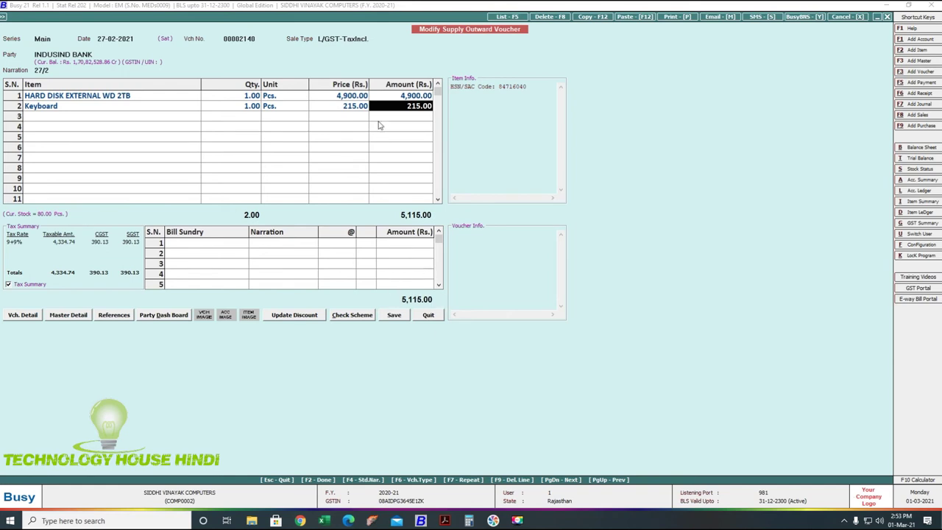
Check the voucher total against the sum in Calculator, and save the voucher without printing the sales invoice
{"action": "left_click", "coordinate": [469, 521]}
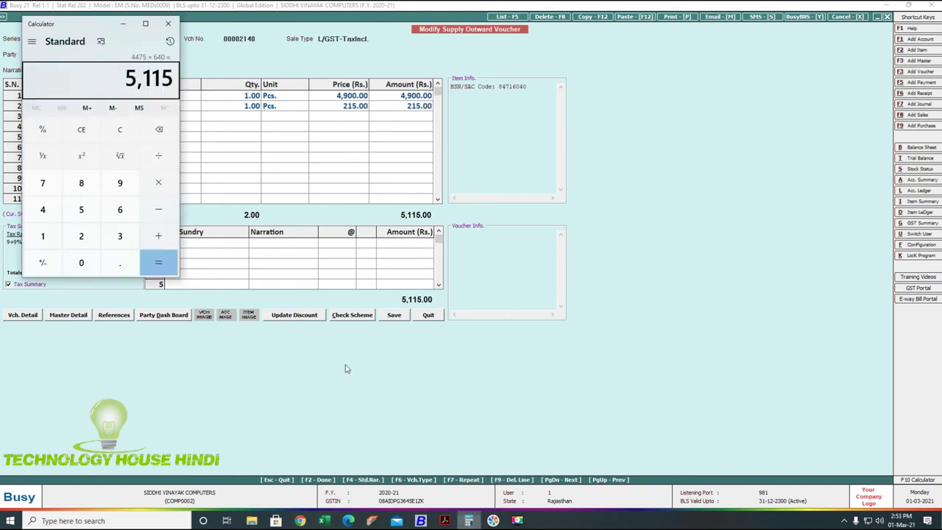
{"action": "left_click", "coordinate": [198, 66]}
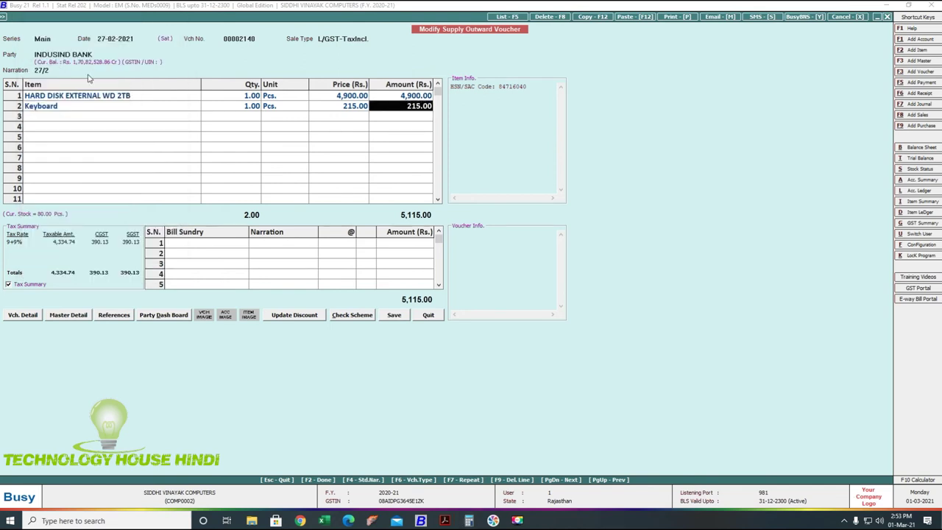
{"action": "left_click", "coordinate": [395, 315]}
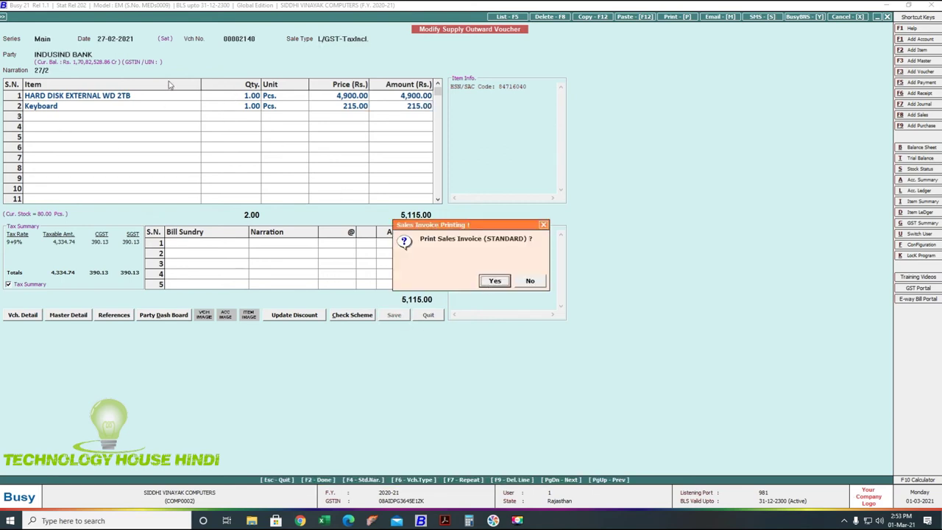
{"action": "left_click", "coordinate": [536, 284]}
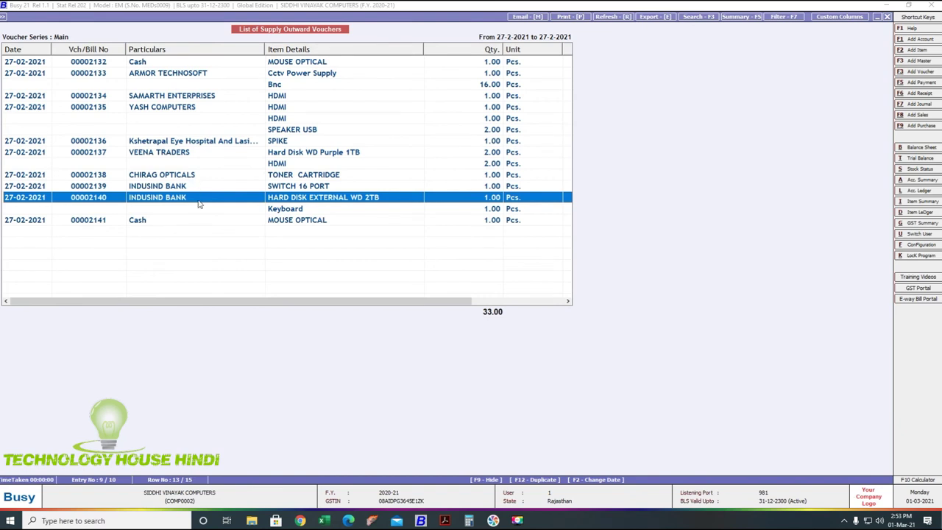
Leave the Supply Outward list and open the account-wise Account Ledger report options
{"action": "key", "text": "Escape"}
{"action": "key", "text": "Escape"}
{"action": "key", "text": "Return"}
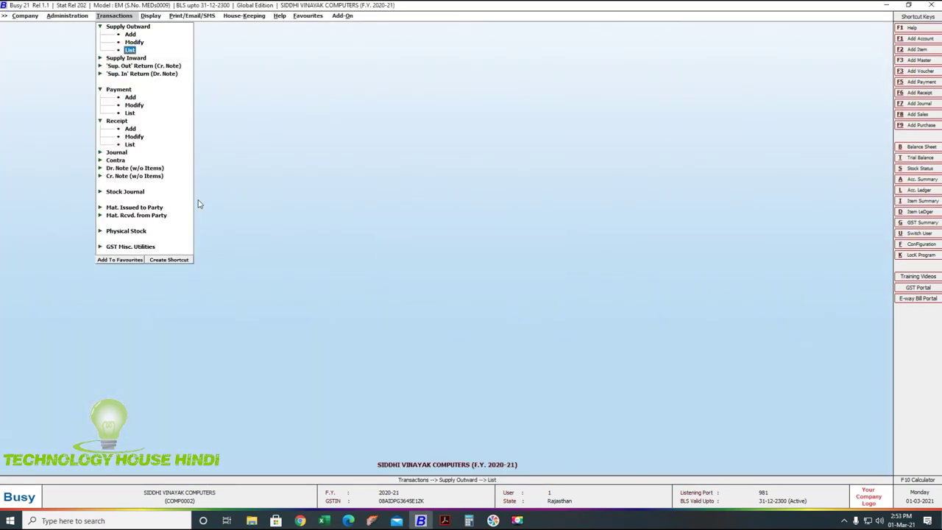
{"action": "key", "text": "Right"}
{"action": "key", "text": "Return"}
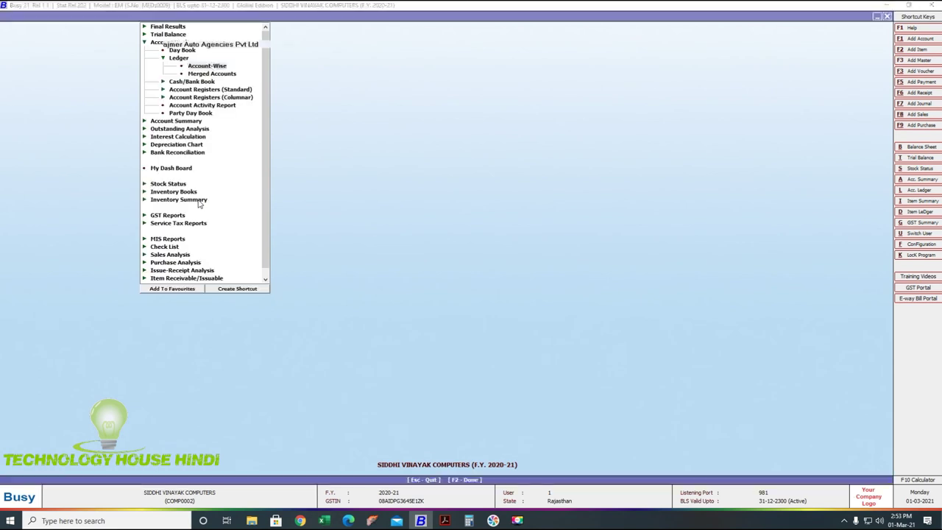
{"action": "key", "text": "Escape"}
{"action": "key", "text": "Return"}
{"action": "key", "text": "Escape"}
{"action": "key", "text": "Return"}
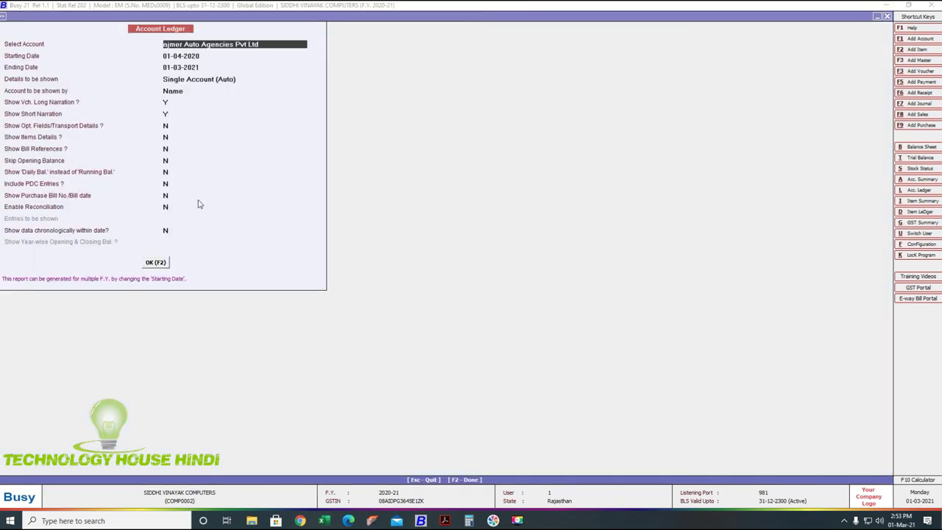
Generate the Account Ledger for INDUSIND BANK, keeping the default dates and display options
{"action": "type", "text": "ind"}
{"action": "key", "text": "Return"}
{"action": "key", "text": "Return"}
{"action": "key", "text": "Return"}
{"action": "key", "text": "Return"}
{"action": "key", "text": "Return"}
{"action": "key", "text": "Return"}
{"action": "key", "text": "Return"}
{"action": "key", "text": "Return"}
{"action": "key", "text": "Return"}
{"action": "key", "text": "Return"}
{"action": "key", "text": "Return"}
{"action": "key", "text": "Return"}
{"action": "key", "text": "F2"}
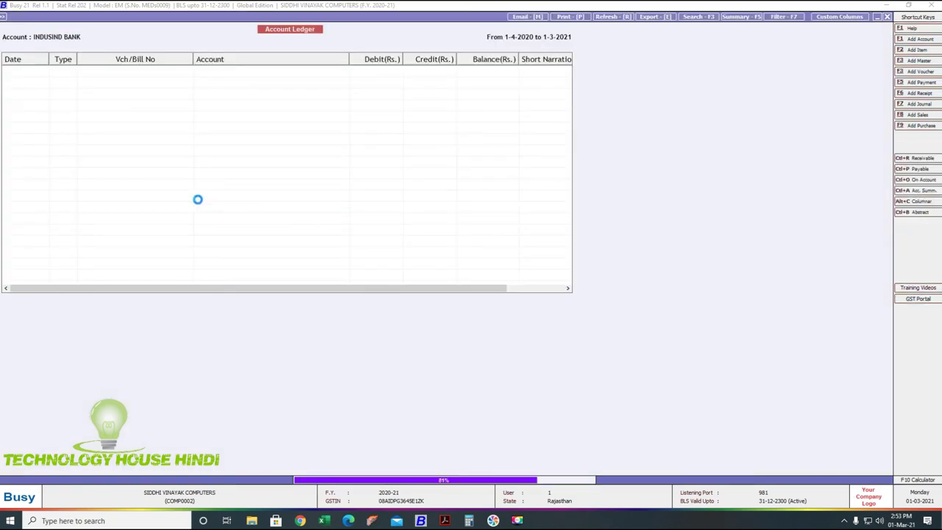
Regenerate the INDUSIND BANK ledger for 27-02-2021 only, and open its Supply Outward entry 00002140
{"action": "key", "text": "Escape"}
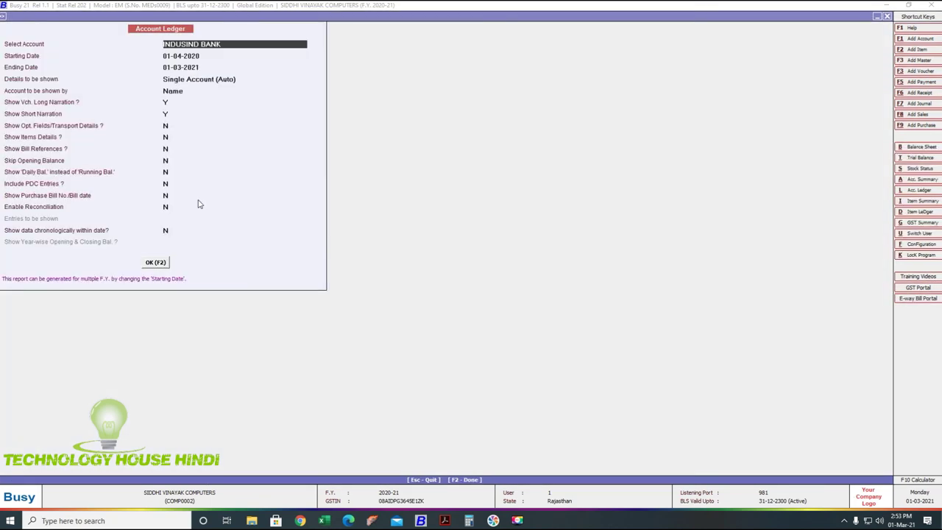
{"action": "type", "text": "27-2"}
{"action": "key", "text": "Return"}
{"action": "type", "text": "27-2"}
{"action": "key", "text": "Return"}
{"action": "key", "text": "Return"}
{"action": "key", "text": "Return"}
{"action": "key", "text": "Return"}
{"action": "key", "text": "Return"}
{"action": "key", "text": "Return"}
{"action": "key", "text": "Return"}
{"action": "key", "text": "Return"}
{"action": "key", "text": "Return"}
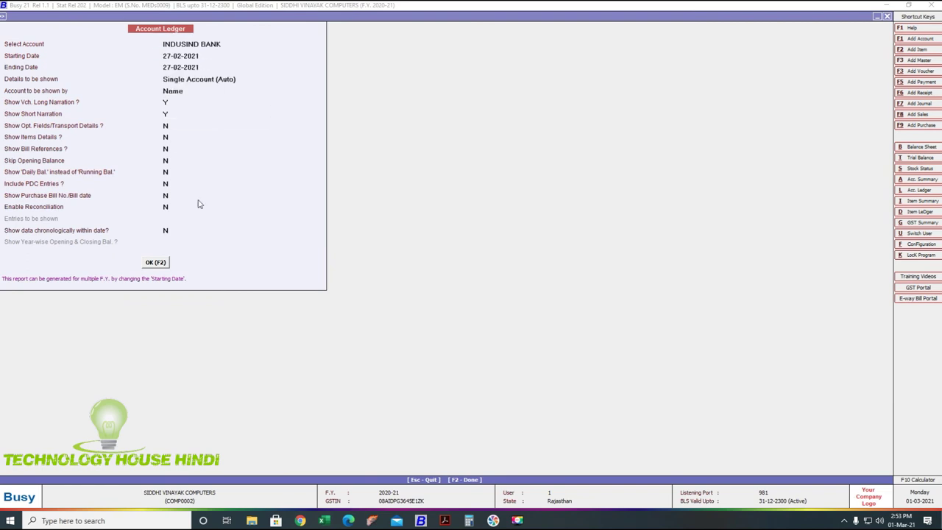
{"action": "key", "text": "F2"}
{"action": "key", "text": "Down"}
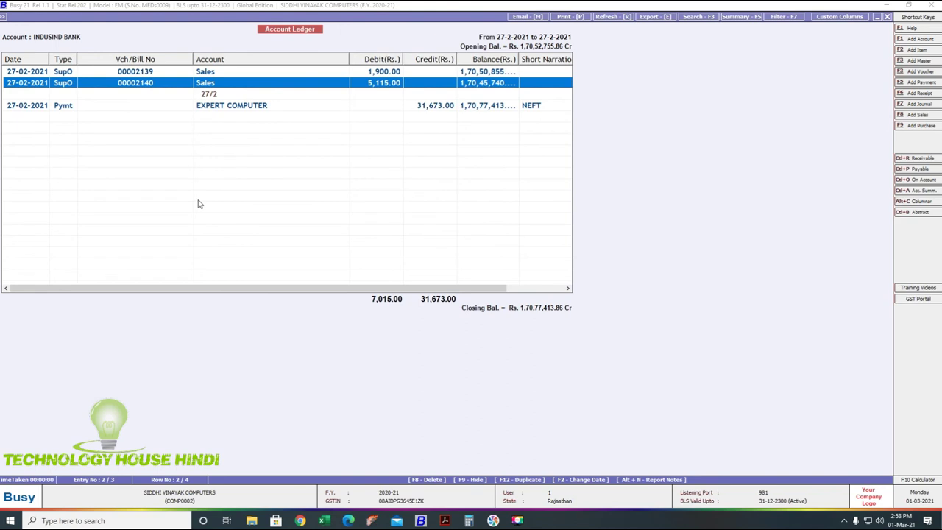
{"action": "key", "text": "Return"}
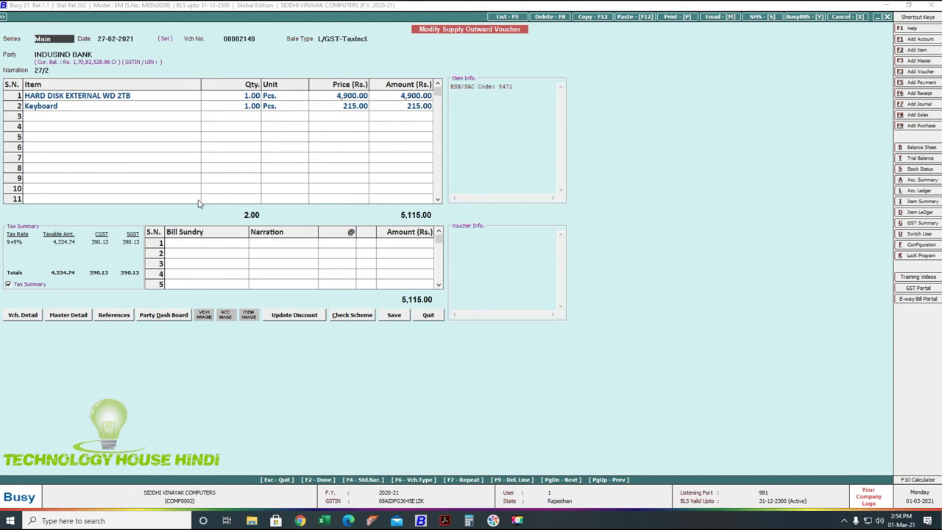
Close the voucher and the Account Ledger, and open the single-column Cash/Bank Book options
{"action": "key", "text": "Escape"}
{"action": "key", "text": "Return"}
{"action": "key", "text": "Escape"}
{"action": "key", "text": "Down"}
{"action": "key", "text": "Down"}
{"action": "key", "text": "Return"}
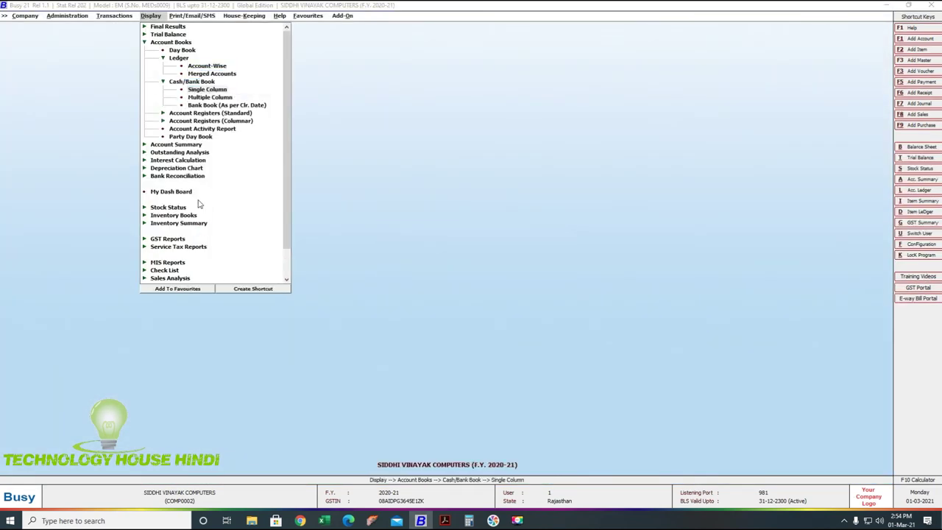
{"action": "key", "text": "Return"}
Generate the Cash/Bank Book for INDUSIND BANK with 27/2 as both starting and ending date
{"action": "type", "text": "ban"}
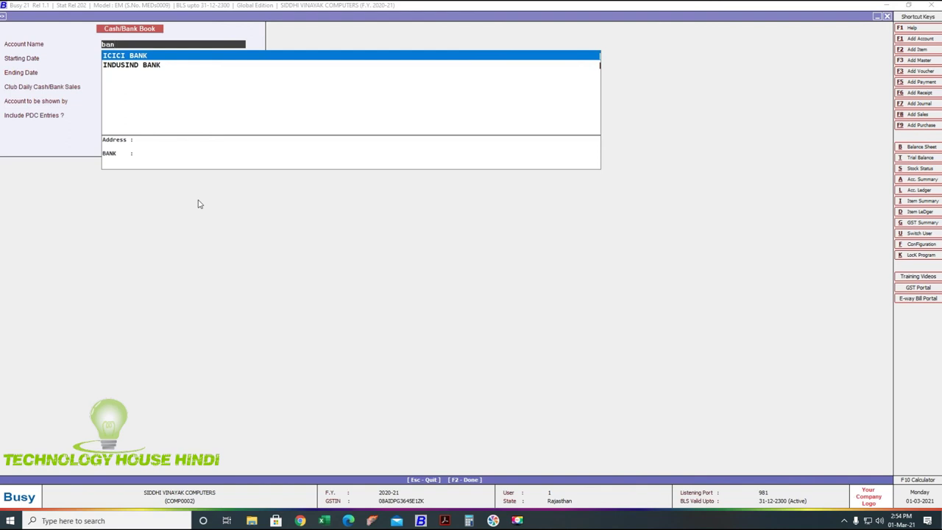
{"action": "key", "text": "Down"}
{"action": "key", "text": "Return"}
{"action": "type", "text": "2"}
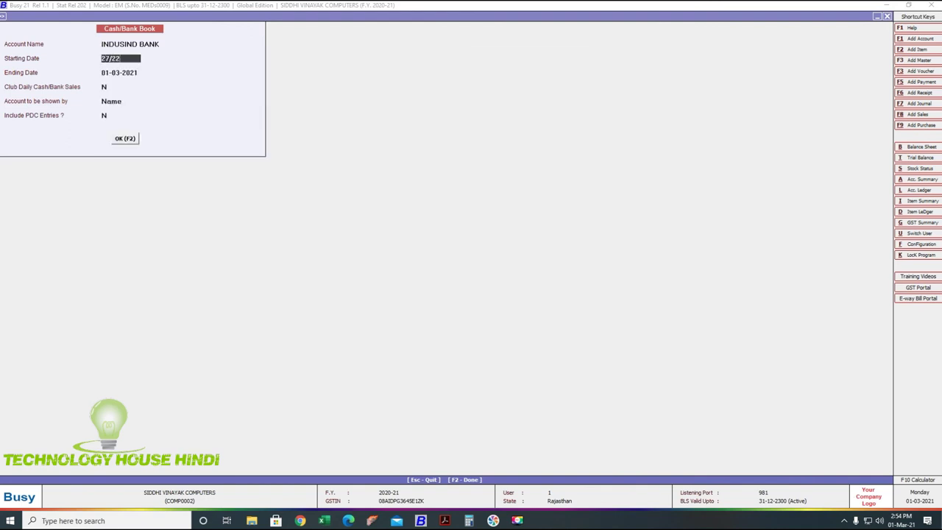
{"action": "type", "text": "7/2"}
{"action": "key", "text": "Return"}
{"action": "type", "text": "27/2"}
{"action": "key", "text": "Return"}
{"action": "key", "text": "F2"}
Open the Supply Outward entry 00002140 from the Cash/Bank Book to view its items
{"action": "key", "text": "Down"}
{"action": "key", "text": "Down"}
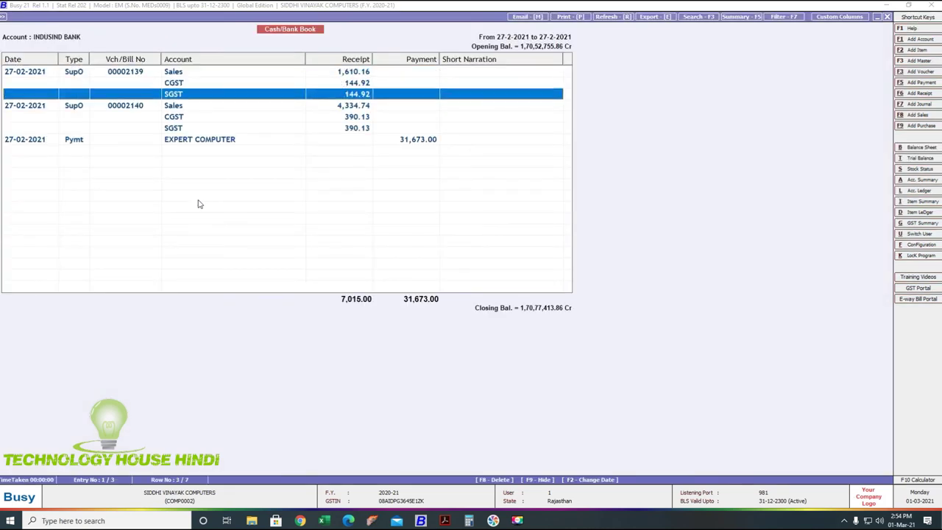
{"action": "key", "text": "Down"}
{"action": "key", "text": "Return"}
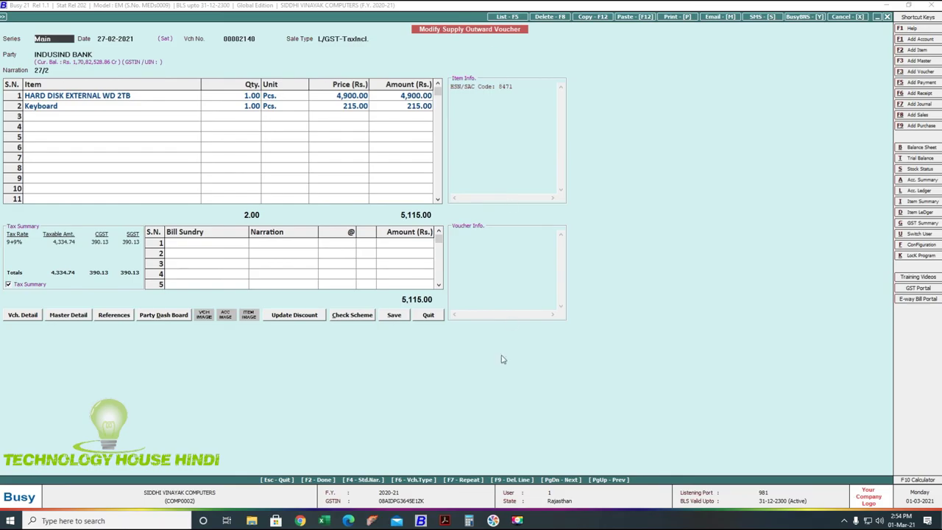
{"action": "left_click", "coordinate": [518, 521]}
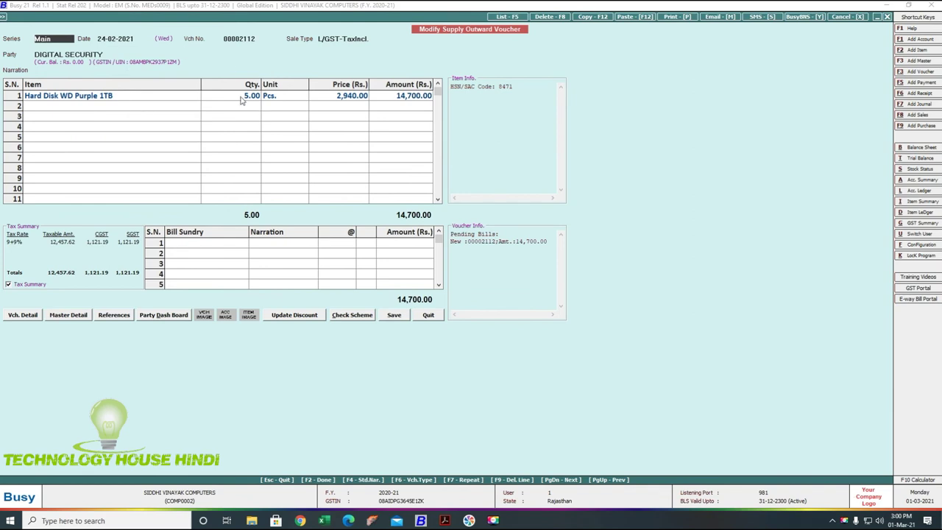
Review the price and amount in DIGITAL SECURITY's Supply Outward voucher 00002112, and close it without saving
{"action": "left_click", "coordinate": [355, 99]}
{"action": "left_click", "coordinate": [407, 101]}
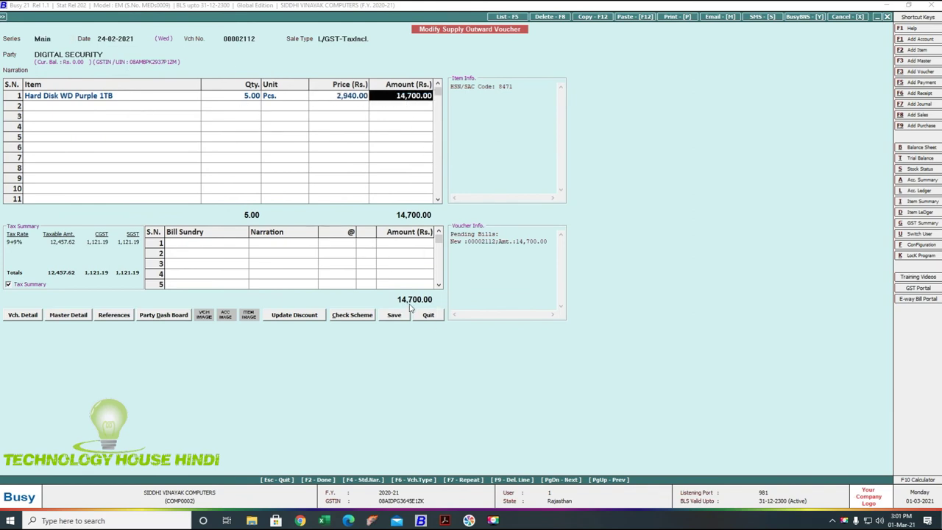
{"action": "key", "text": "Escape"}
{"action": "key", "text": "y"}
{"action": "key", "text": "Escape"}
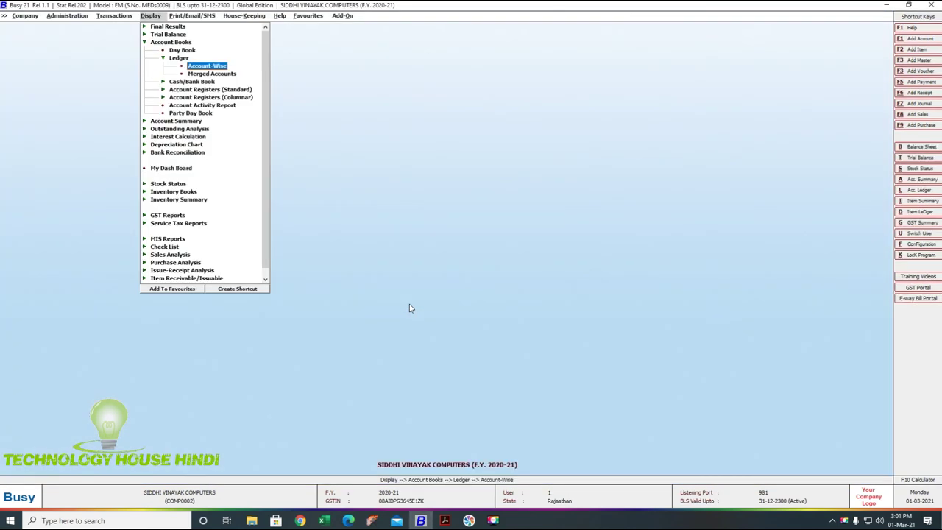
Start a new Receipt voucher dated 24/2 in the Main series, keeping the Regular type and default GST nature
{"action": "key", "text": "Left"}
{"action": "key", "text": "Down"}
{"action": "key", "text": "Down"}
{"action": "key", "text": "Down"}
{"action": "key", "text": "Down"}
{"action": "key", "text": "Down"}
{"action": "key", "text": "Down"}
{"action": "key", "text": "Down"}
{"action": "key", "text": "Down"}
{"action": "key", "text": "Down"}
{"action": "key", "text": "Return"}
{"action": "type", "text": "24/2"}
{"action": "key", "text": "Return"}
{"action": "key", "text": "Return"}
{"action": "key", "text": "Return"}
{"action": "key", "text": "Return"}
Credit DIGITAL SECURITY with 14700 on the receipt's first row
{"action": "type", "text": "dig"}
{"action": "key", "text": "Return"}
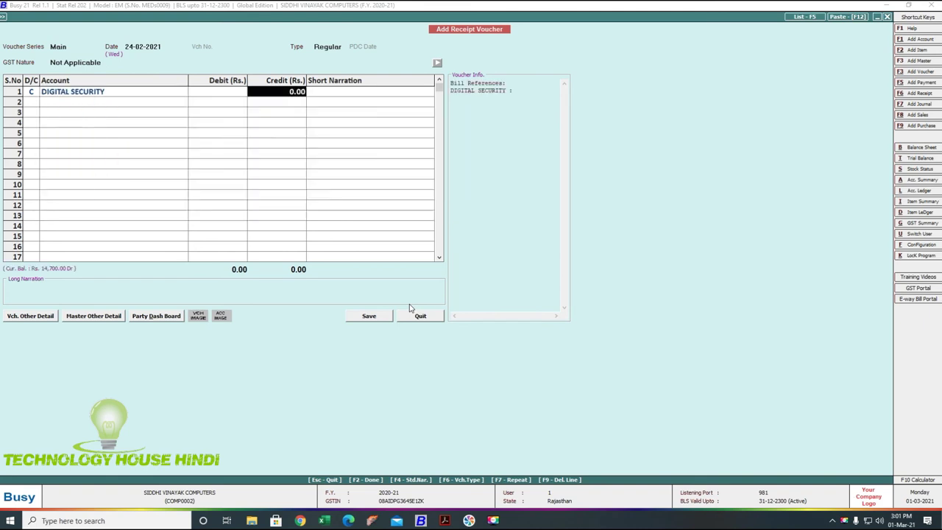
{"action": "type", "text": "14,"}
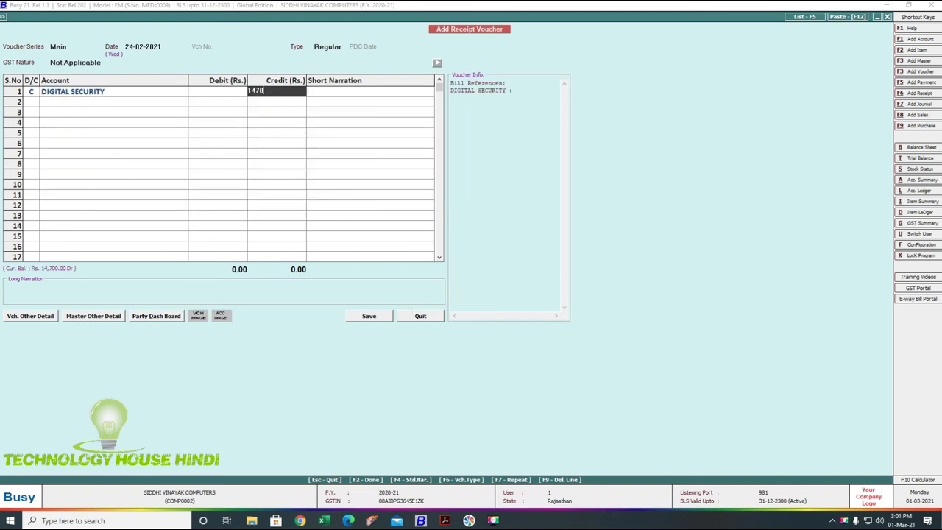
{"action": "type", "text": "700"}
{"action": "key", "text": "Return"}
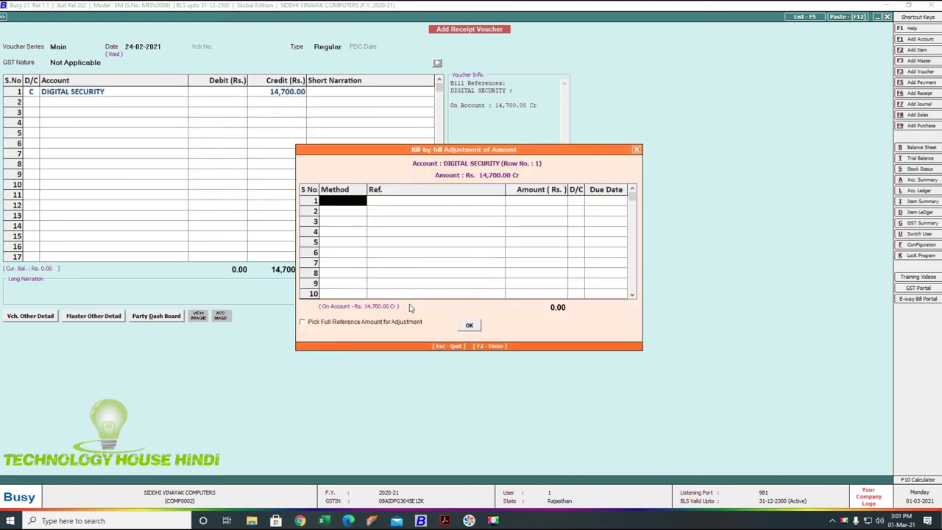
Adjust the full 14,700 credit against DIGITAL SECURITY's bill 00002112, due on 24-02-2021
{"action": "key", "text": "Return"}
{"action": "key", "text": "Return"}
{"action": "key", "text": "Down"}
{"action": "key", "text": "Down"}
{"action": "key", "text": "Down"}
{"action": "key", "text": "Down"}
{"action": "key", "text": "Down"}
{"action": "key", "text": "Down"}
{"action": "key", "text": "Down"}
{"action": "key", "text": "Down"}
{"action": "key", "text": "Down"}
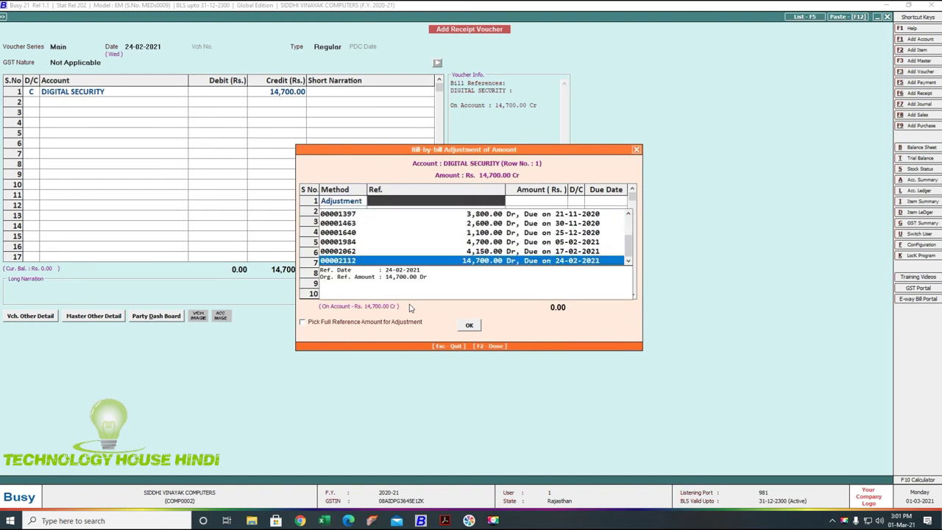
{"action": "key", "text": "Return"}
{"action": "key", "text": "Return"}
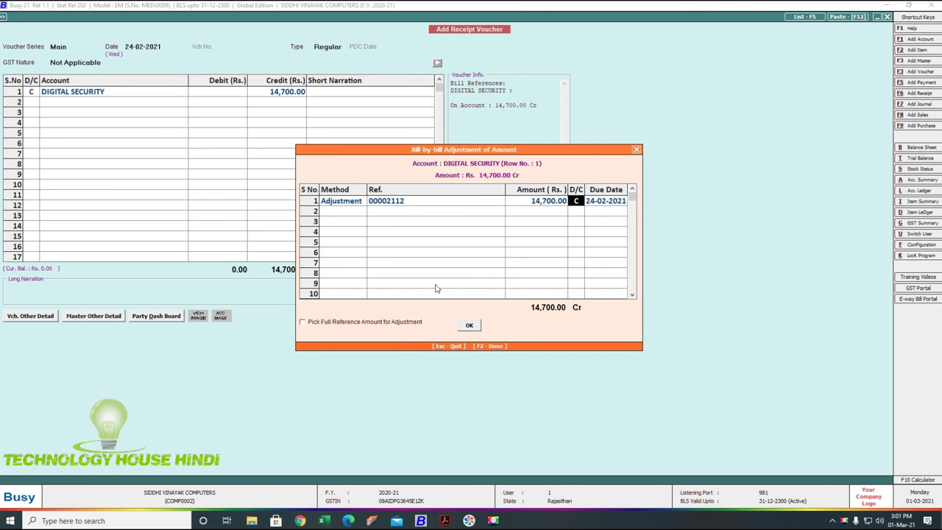
{"action": "left_click", "coordinate": [469, 325]}
{"action": "key", "text": "Return"}
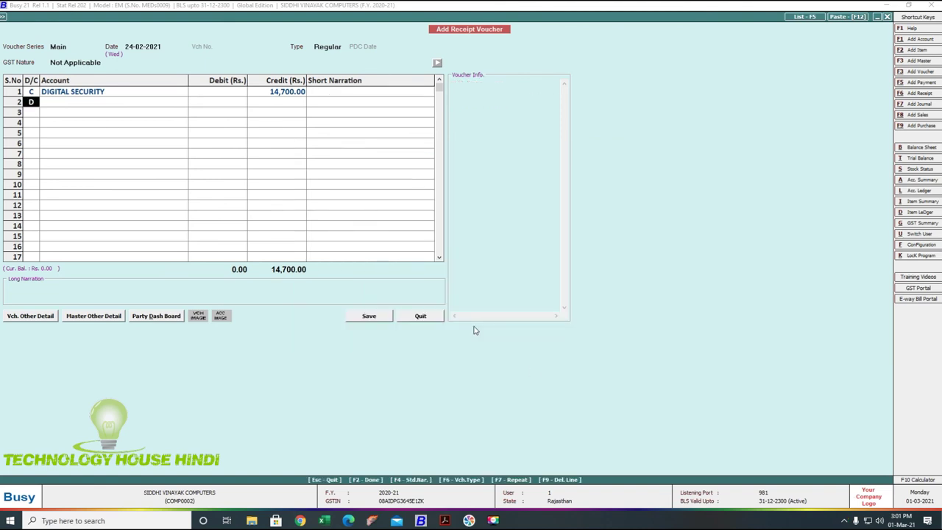
Debit 14,700 on the receipt's second row, choosing Cash as the account and replacing it with INDUSIND BANK
{"action": "key", "text": "Return"}
{"action": "type", "text": "cas"}
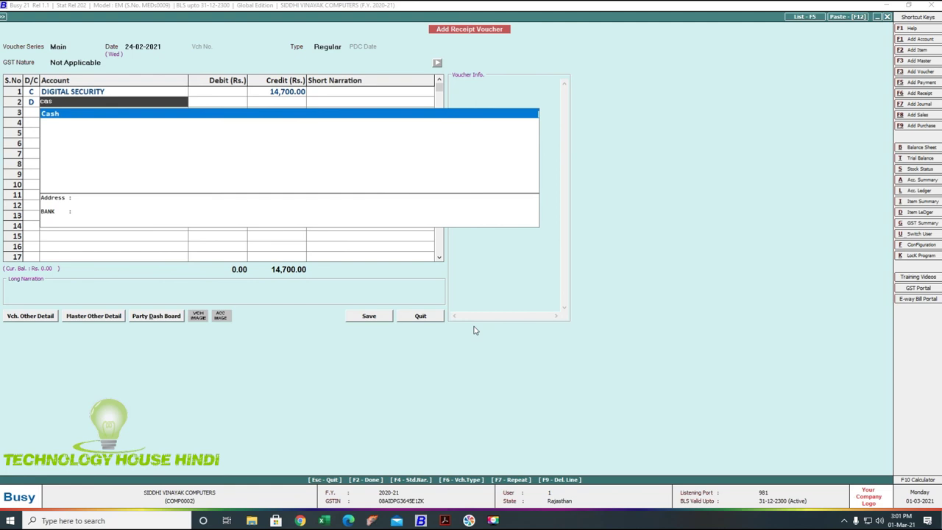
{"action": "key", "text": "Return"}
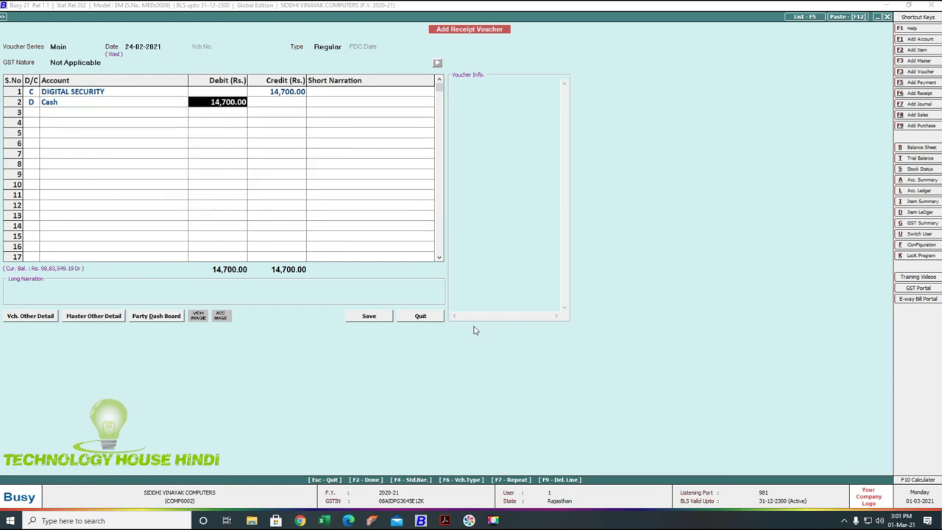
{"action": "key", "text": "shift+Tab"}
{"action": "type", "text": "ind"}
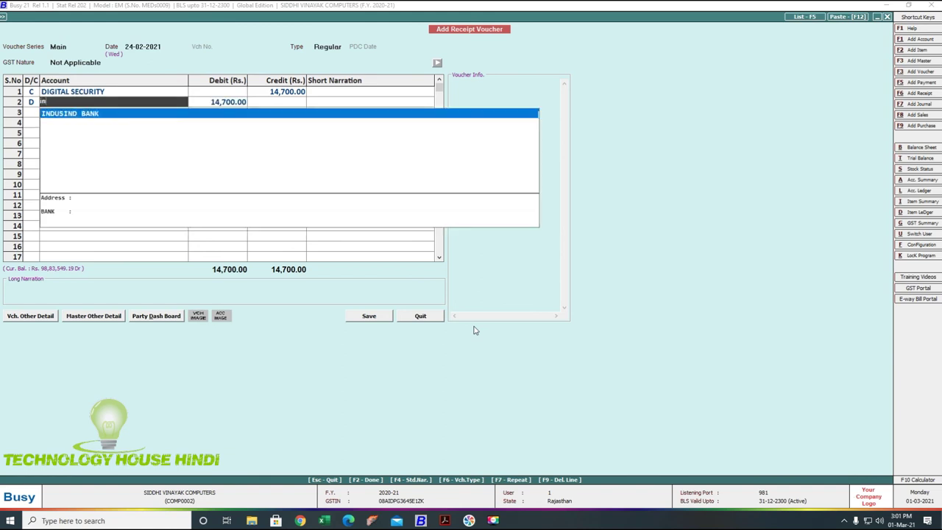
{"action": "key", "text": "Return"}
{"action": "key", "text": "Return"}
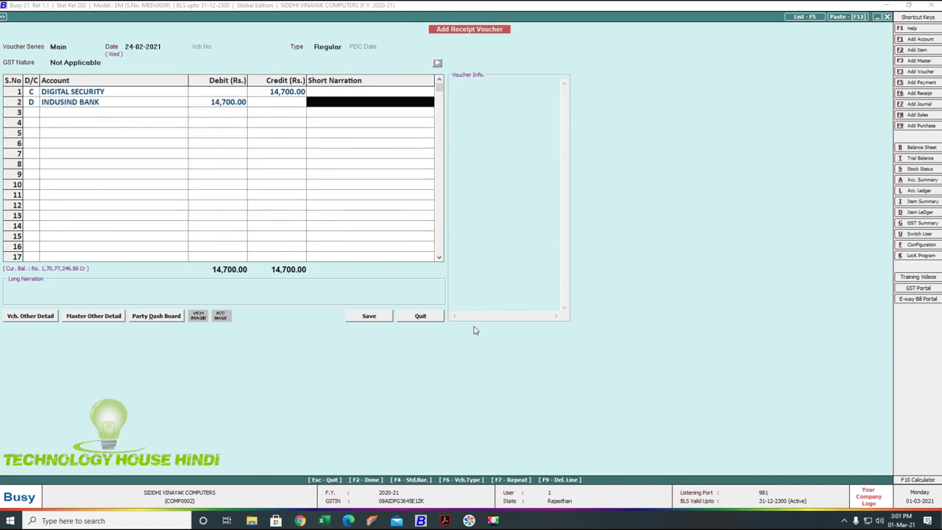
Set the INDUSIND BANK row's short narration to Neft in place of a cheque-number note
{"action": "type", "text": "chq"}
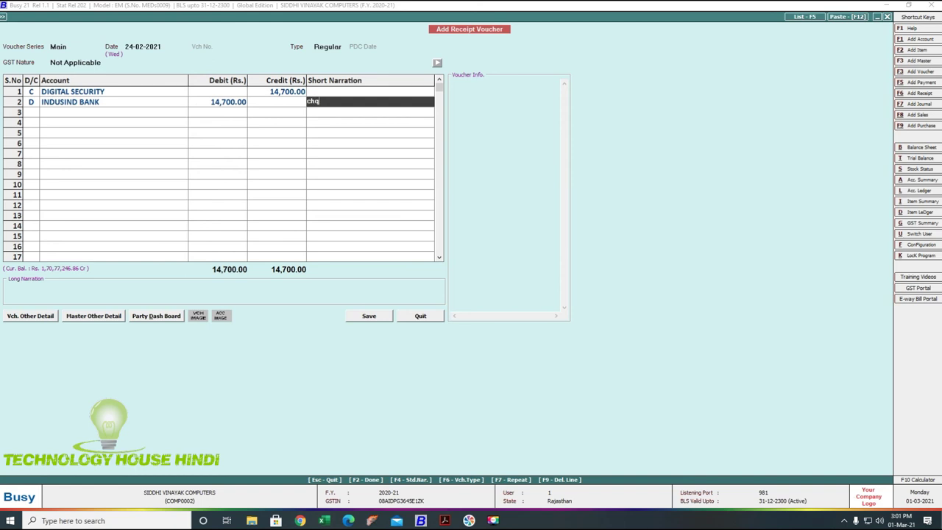
{"action": "type", "text": "no"}
{"action": "key", "text": "BackSpace"}
{"action": "key", "text": "BackSpace"}
{"action": "key", "text": "BackSpace"}
{"action": "key", "text": "BackSpace"}
{"action": "key", "text": "BackSpace"}
{"action": "type", "text": "Neft"}
{"action": "key", "text": "Return"}
{"action": "key", "text": "Escape"}
{"action": "key", "text": "Escape"}
{"action": "key", "text": "Return"}
{"action": "key", "text": "Escape"}
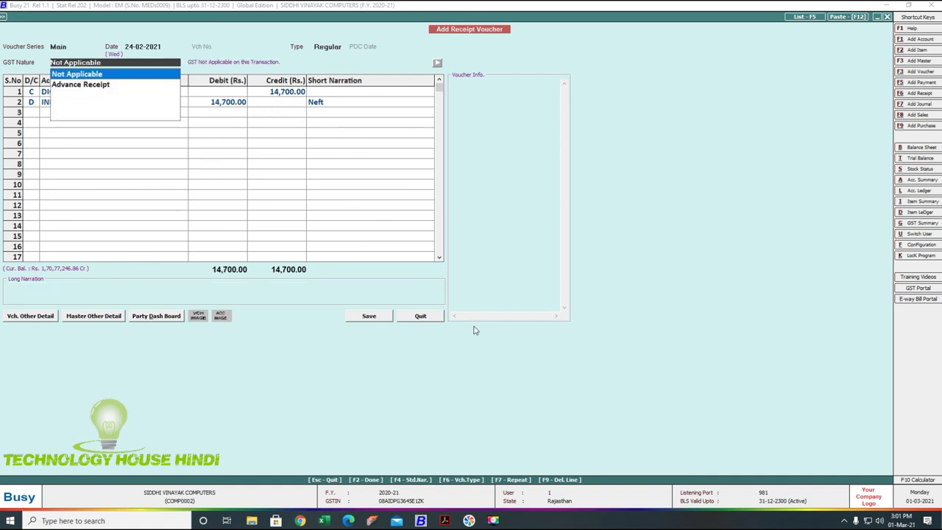
{"action": "key", "text": "Escape"}
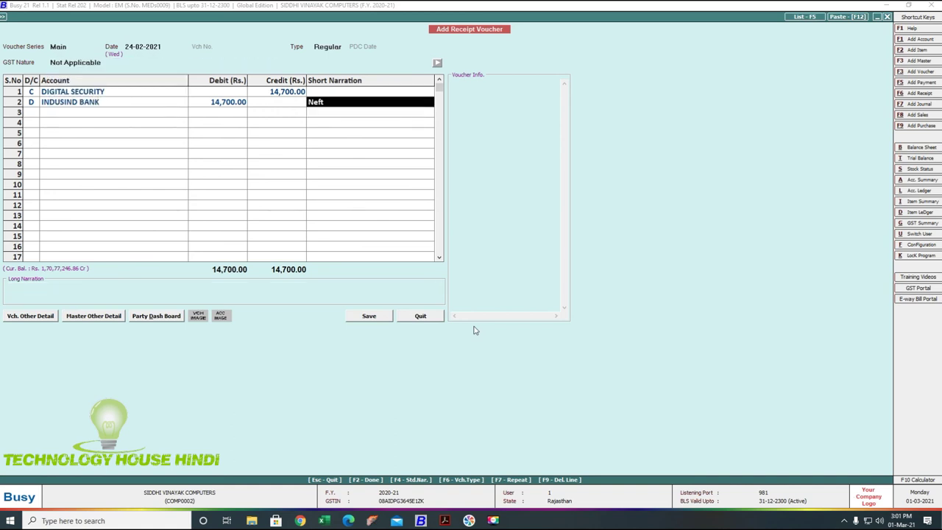
{"action": "key", "text": "Escape"}
{"action": "key", "text": "Escape"}
{"action": "key", "text": "Return"}
{"action": "key", "text": "Return"}
{"action": "key", "text": "Return"}
{"action": "key", "text": "Return"}
{"action": "key", "text": "Escape"}
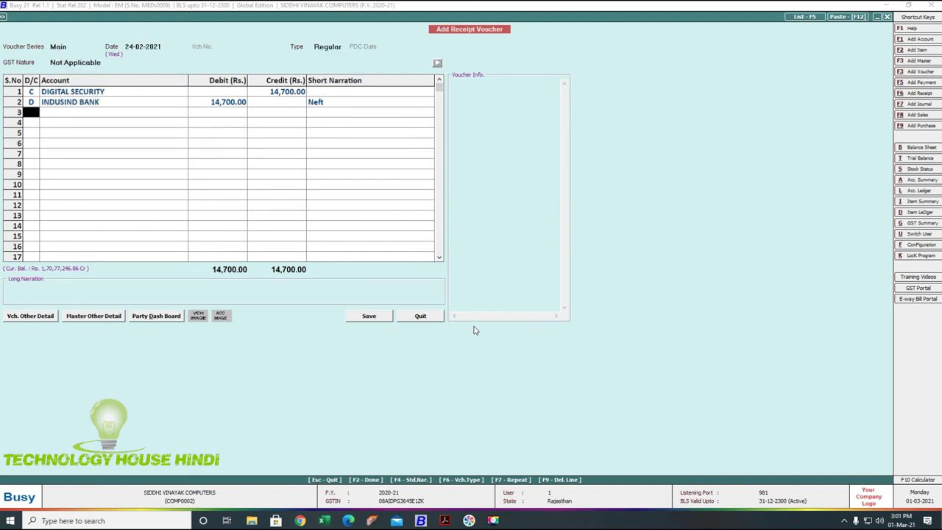
Replace the INDUSIND BANK row's short narration with "by chq" and save the receipt voucher
{"action": "left_click", "coordinate": [347, 105]}
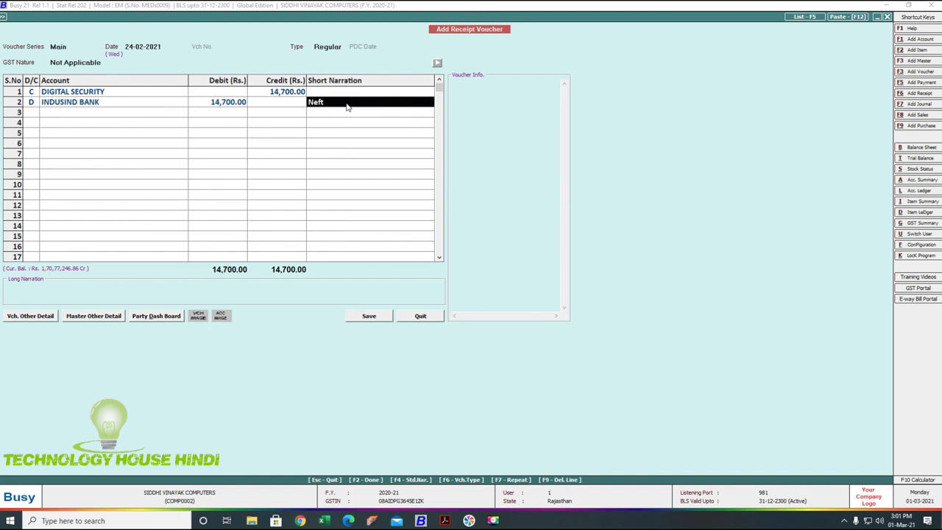
{"action": "key", "text": "Escape"}
{"action": "left_click", "coordinate": [347, 106]}
{"action": "type", "text": "by chq"}
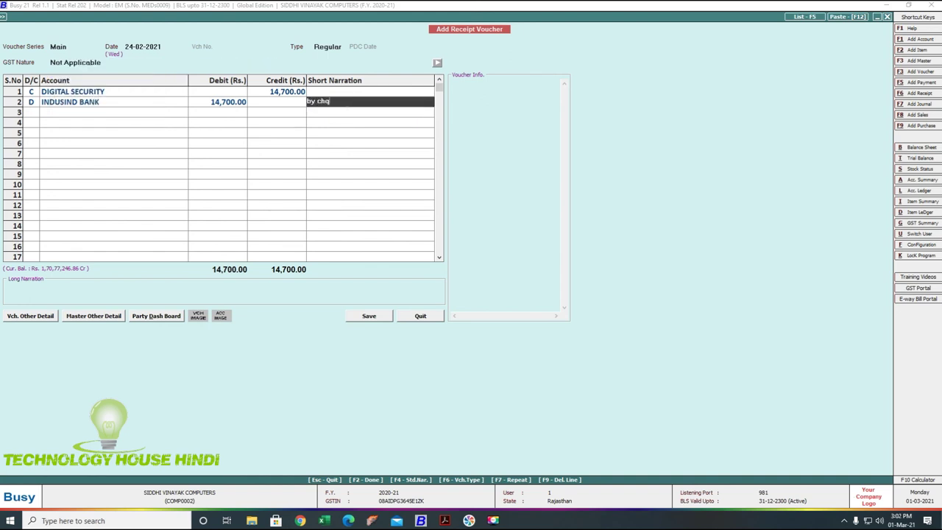
{"action": "left_click", "coordinate": [369, 316]}
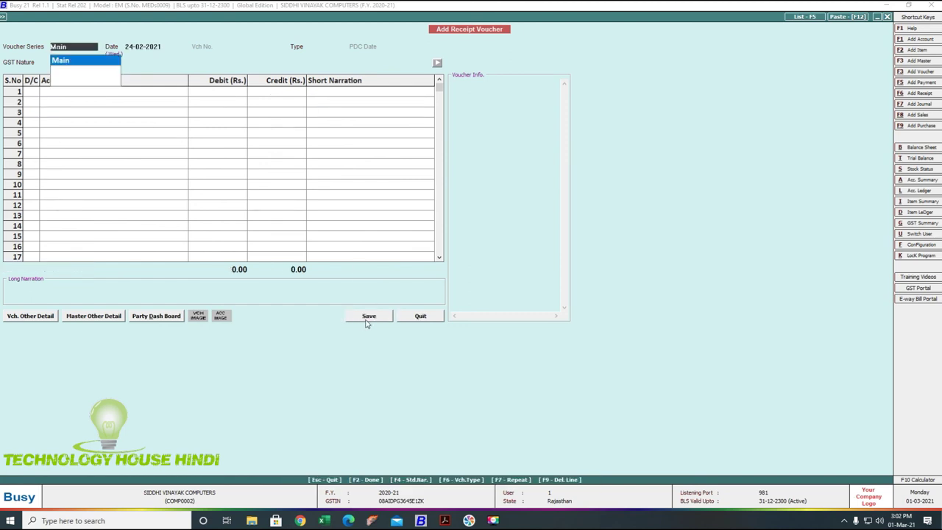
Switch to the bank statement PDF and mark the Indus MobileCredit entry of 30,000 dated 23 Feb 2021
{"action": "left_click", "coordinate": [474, 521]}
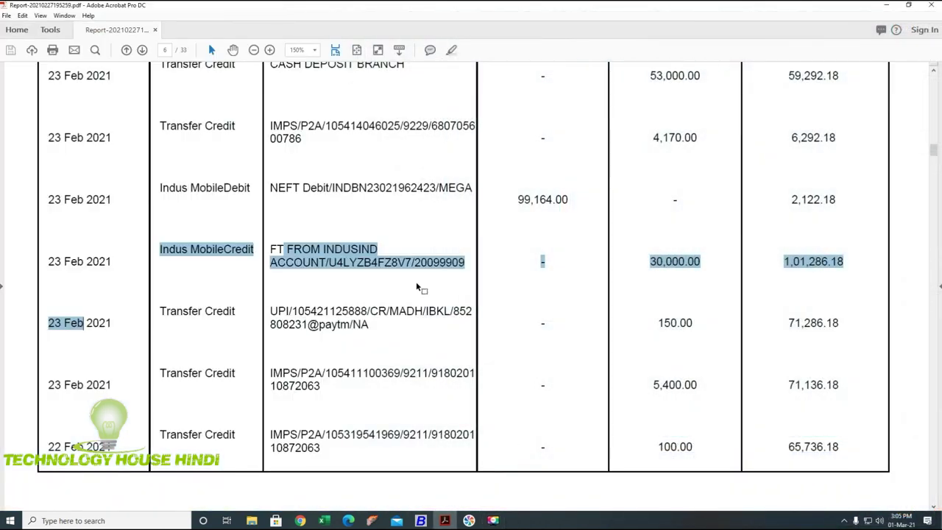
{"action": "left_click", "coordinate": [416, 281]}
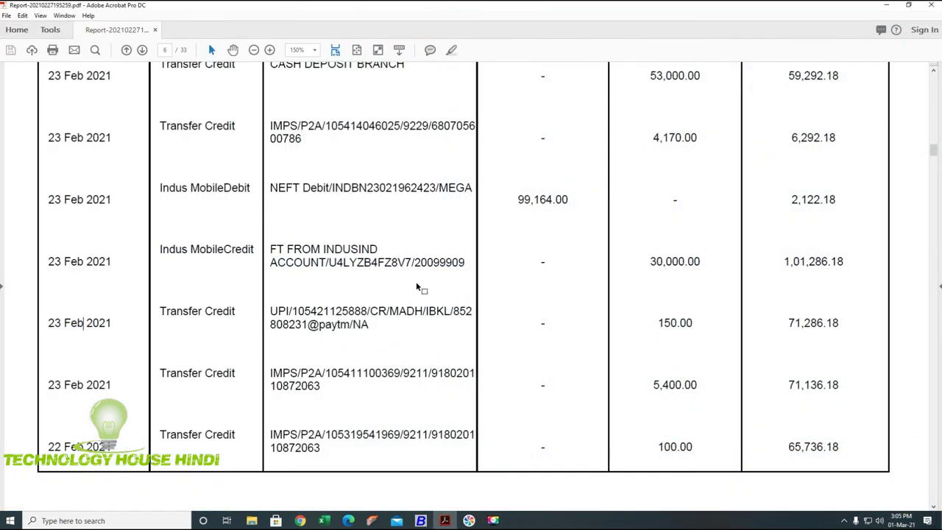
{"action": "left_click_drag", "start_coordinate": [190, 250], "coordinate": [669, 287]}
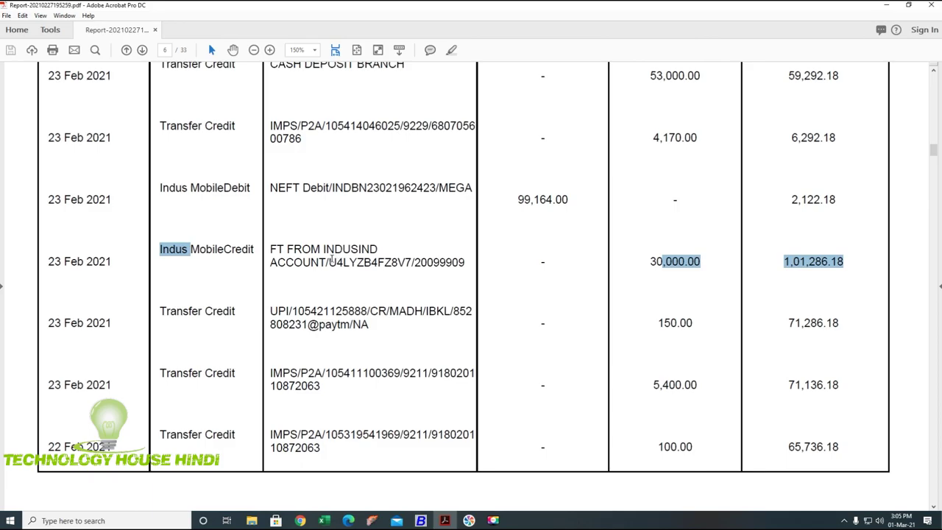
Switch to Busy, check the account ledger of C P COMPUTERS AND SOLUTION and close the report
{"action": "left_click", "coordinate": [421, 520]}
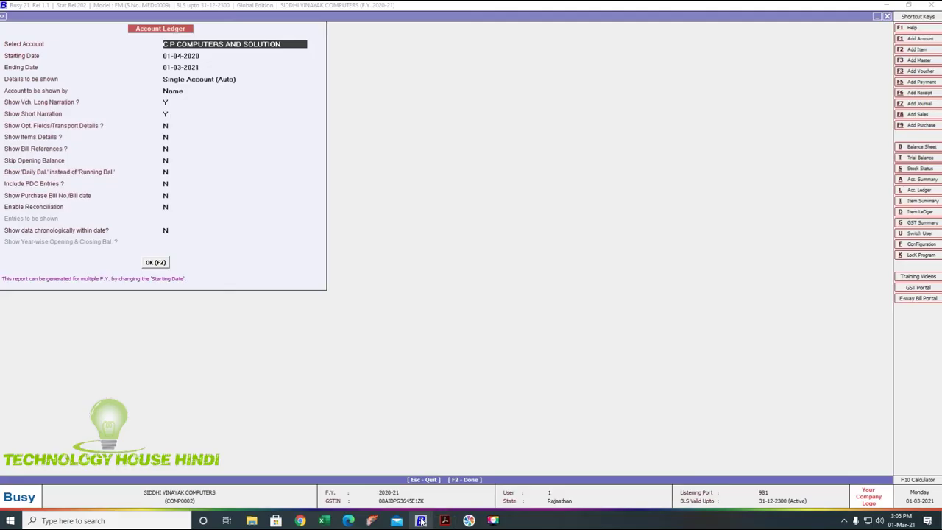
{"action": "key", "text": "Return"}
{"action": "key", "text": "Return"}
{"action": "key", "text": "Return"}
{"action": "key", "text": "Return"}
{"action": "key", "text": "Return"}
{"action": "key", "text": "Return"}
{"action": "key", "text": "Return"}
{"action": "key", "text": "Return"}
{"action": "key", "text": "Return"}
{"action": "key", "text": "Return"}
{"action": "key", "text": "Return"}
{"action": "key", "text": "Return"}
{"action": "key", "text": "Return"}
{"action": "key", "text": "Return"}
{"action": "key", "text": "Return"}
{"action": "key", "text": "Return"}
{"action": "key", "text": "Return"}
{"action": "key", "text": "Page_Down"}
{"action": "key", "text": "Page_Down"}
{"action": "key", "text": "Page_Down"}
{"action": "key", "text": "Page_Down"}
{"action": "key", "text": "Escape"}
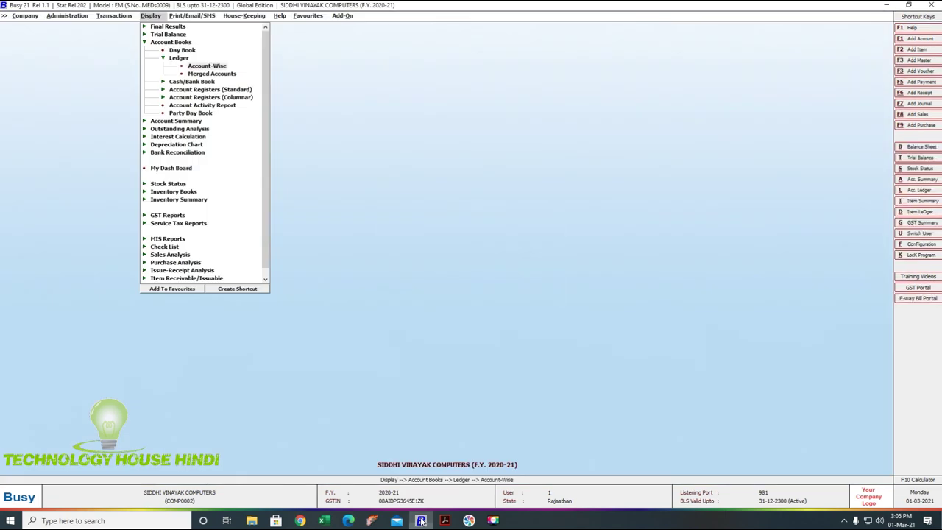
Start a new Receipt voucher in the Main series dated 23-02-2021, checking the date in the statement and keeping the Regular type
{"action": "key", "text": "F6"}
{"action": "key", "text": "Return"}
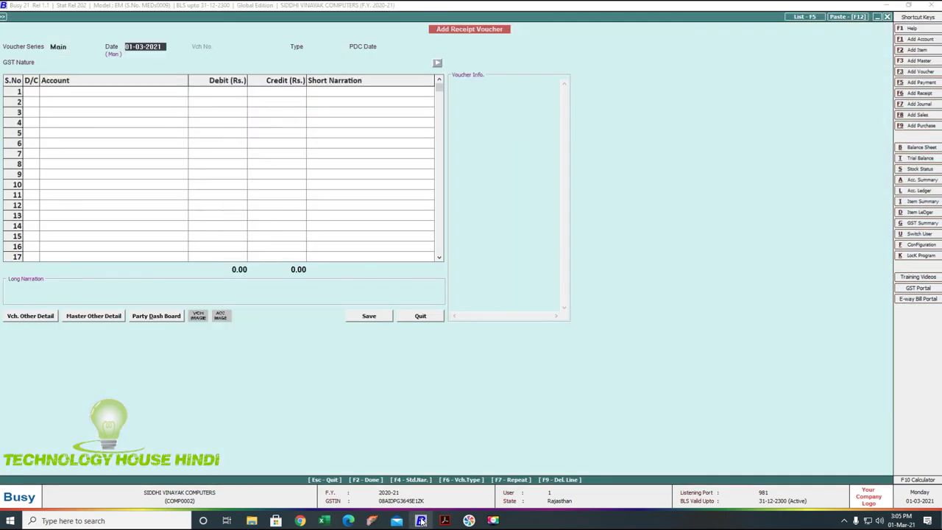
{"action": "left_click", "coordinate": [444, 521]}
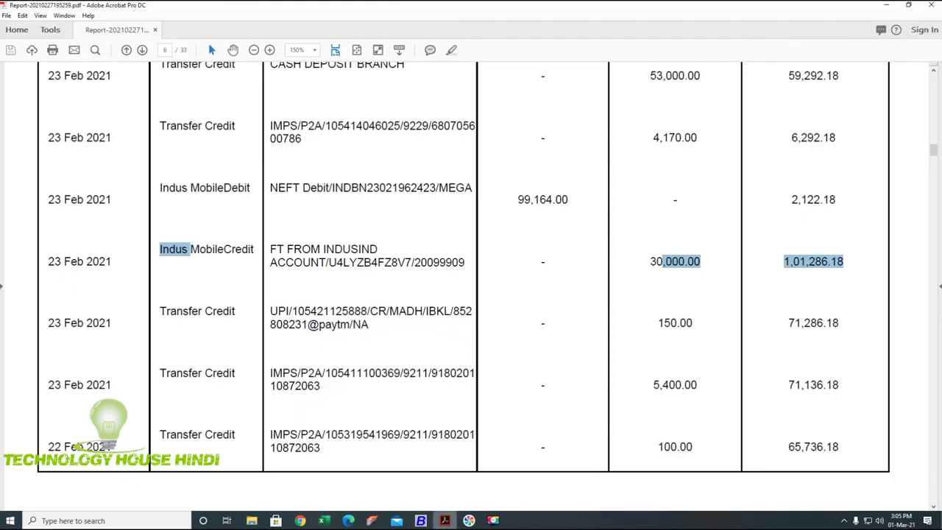
{"action": "left_click", "coordinate": [444, 520]}
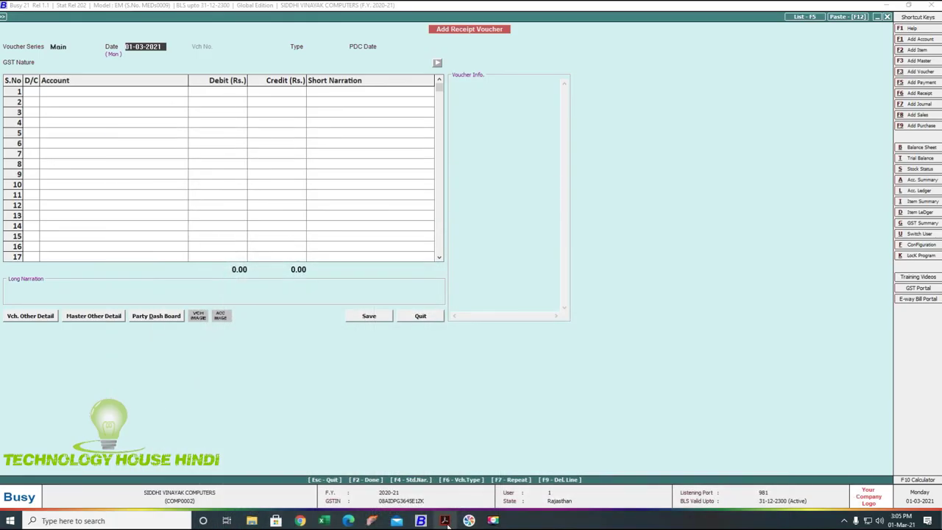
{"action": "type", "text": "23-02-2021"}
{"action": "key", "text": "Return"}
{"action": "key", "text": "Return"}
{"action": "key", "text": "Return"}
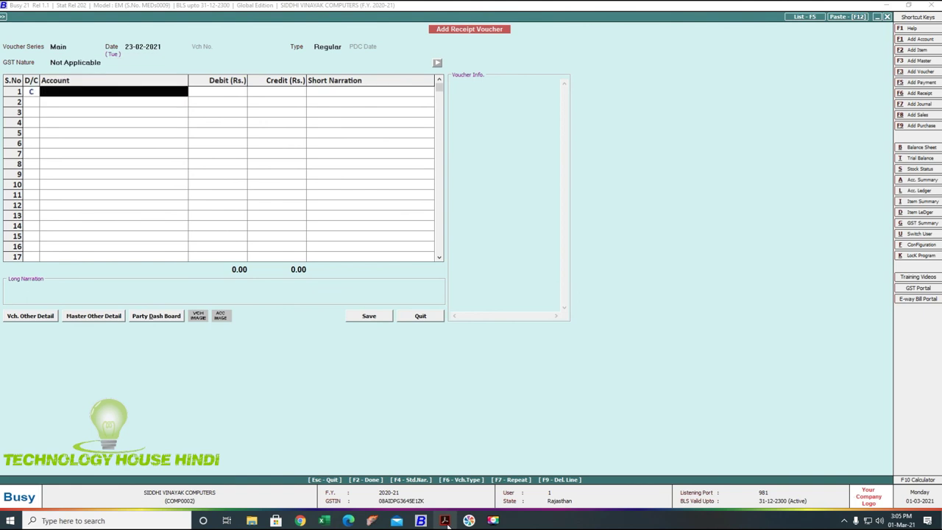
Credit C P COMPUTERS AND SOLUTION with 30,000 on the receipt's first row
{"action": "type", "text": "c"}
{"action": "key", "text": "Down"}
{"action": "key", "text": "Return"}
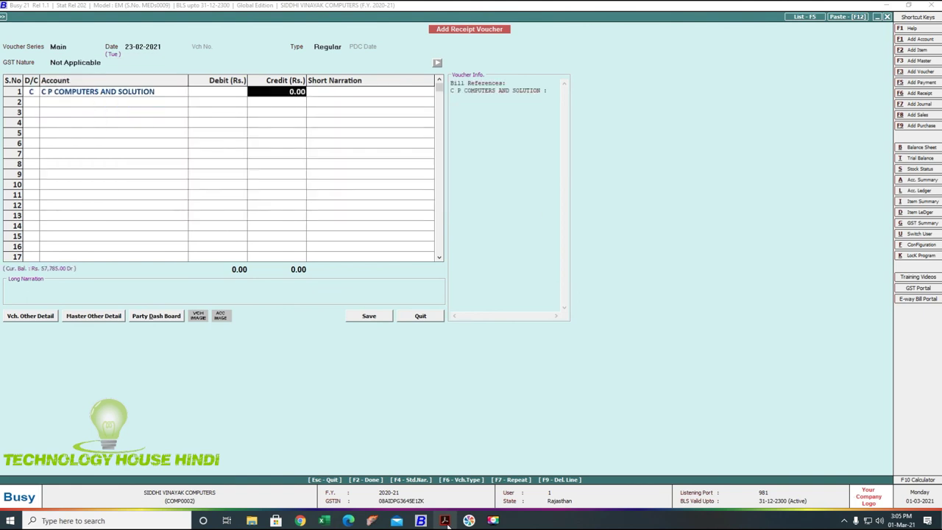
{"action": "type", "text": "30,000"}
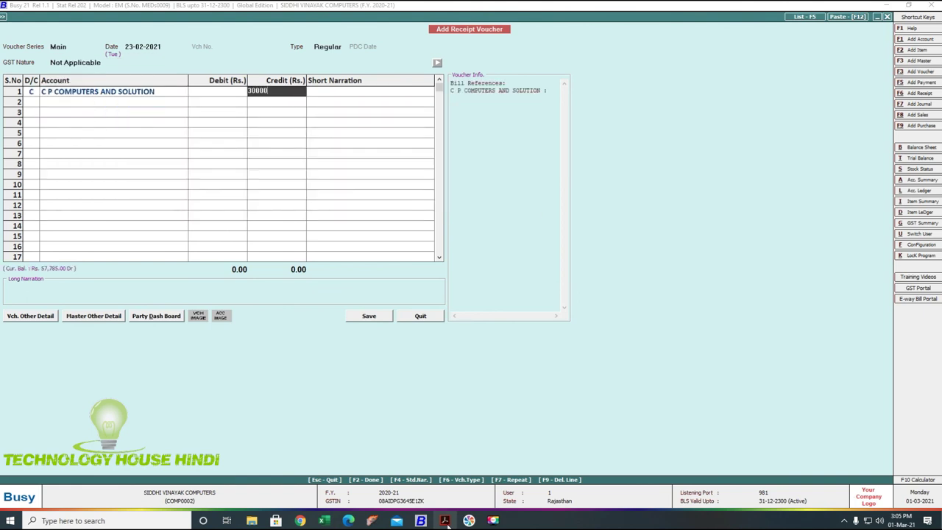
{"action": "key", "text": "Return"}
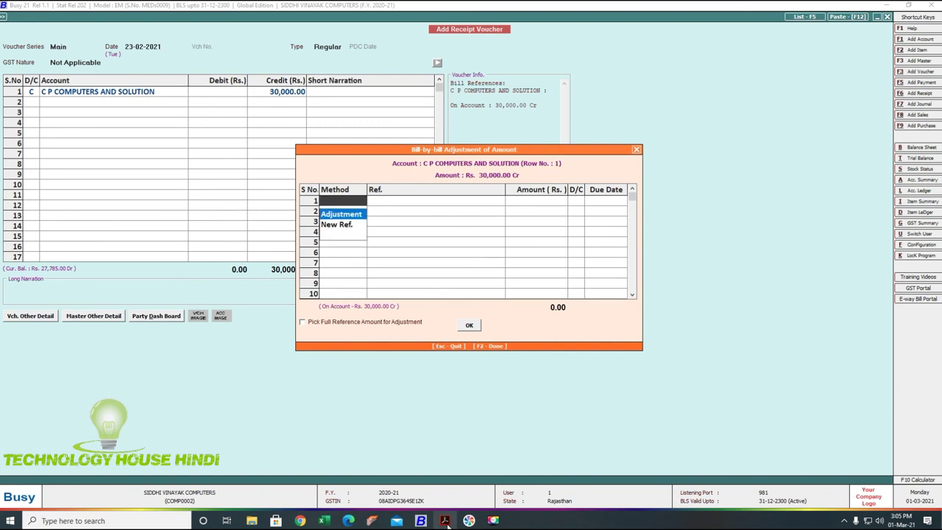
Set the bill-by-bill method on row 1 to New Ref. instead of Adjustment
{"action": "key", "text": "Return"}
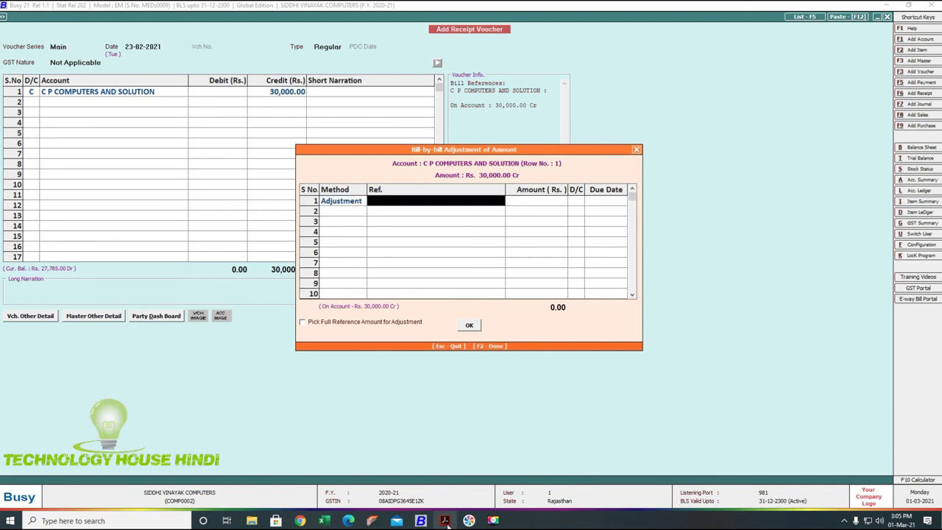
{"action": "key", "text": "shift+Tab"}
{"action": "key", "text": "Return"}
{"action": "key", "text": "Return"}
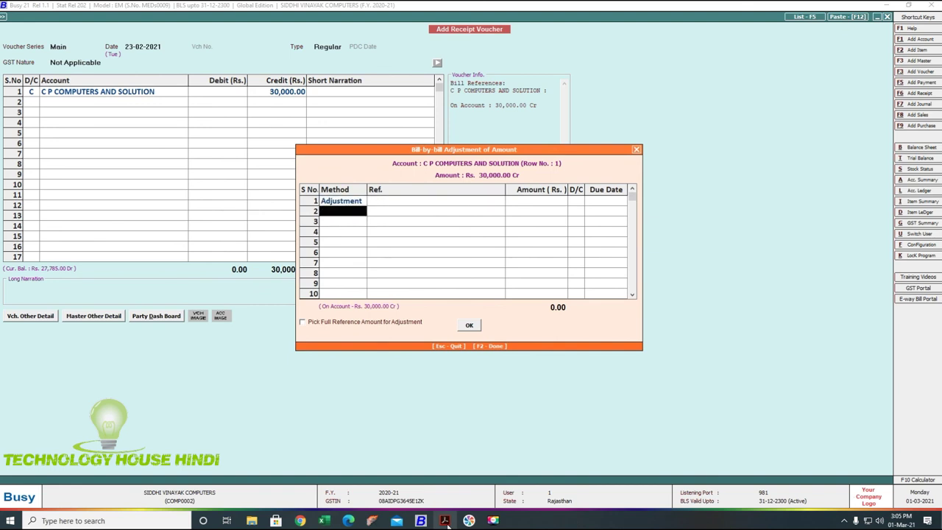
{"action": "key", "text": "Up"}
{"action": "key", "text": "n"}
{"action": "key", "text": "Return"}
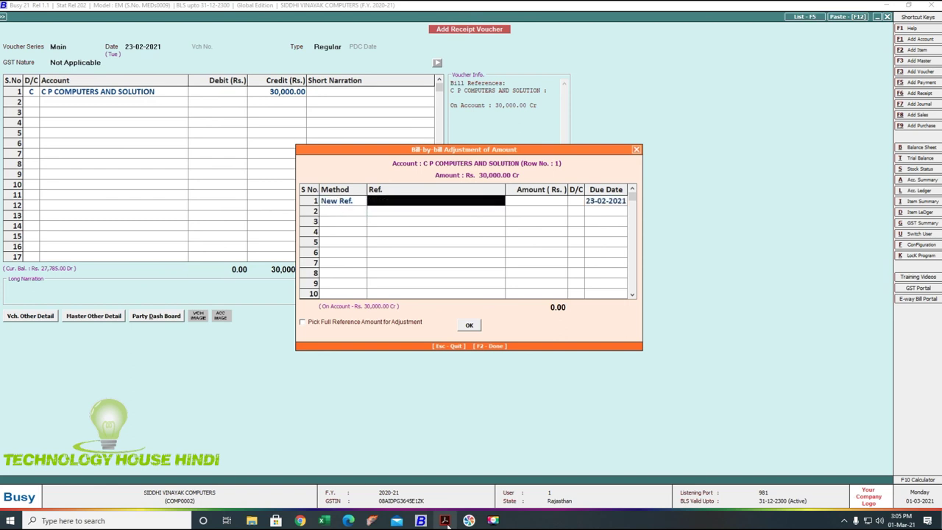
Fill in 30000 as both the new reference and its amount, and accept the bill-by-bill adjustment
{"action": "left_click", "coordinate": [473, 325]}
{"action": "left_click", "coordinate": [529, 280]}
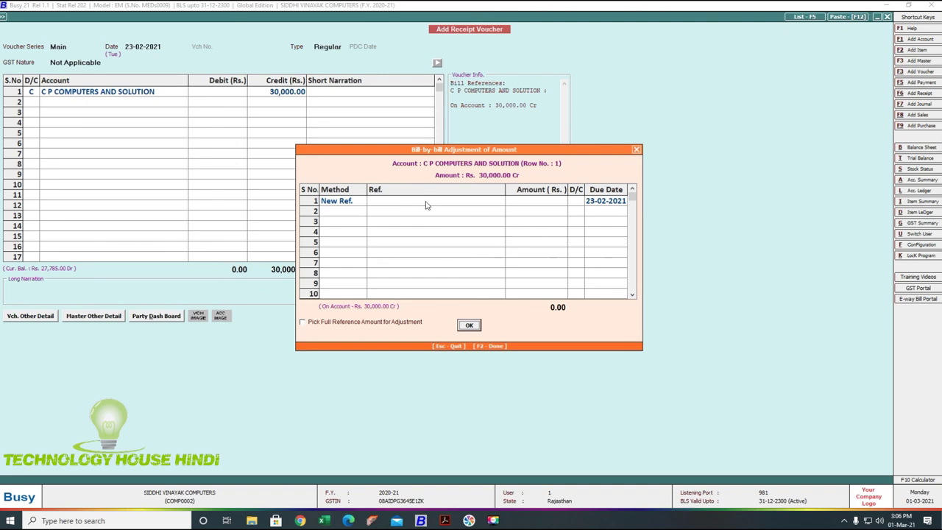
{"action": "left_click", "coordinate": [426, 201]}
{"action": "type", "text": "30000"}
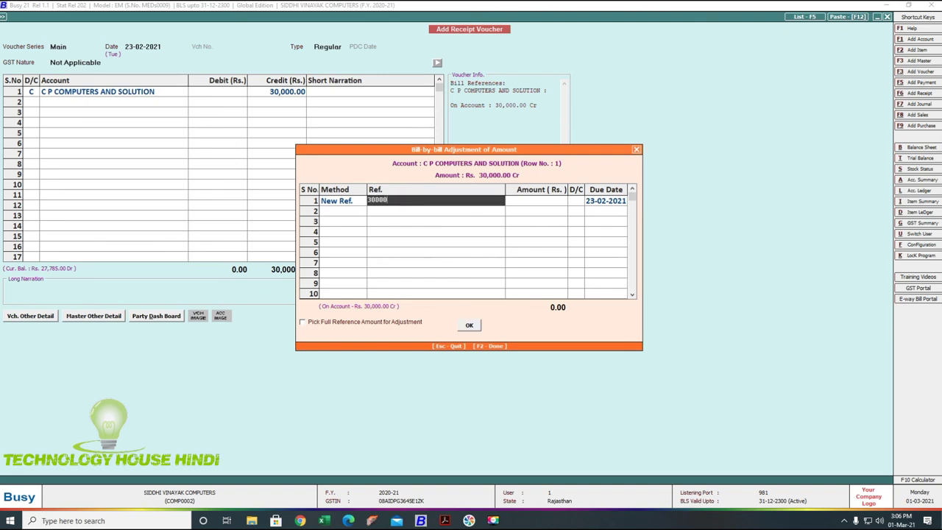
{"action": "left_click", "coordinate": [470, 325]}
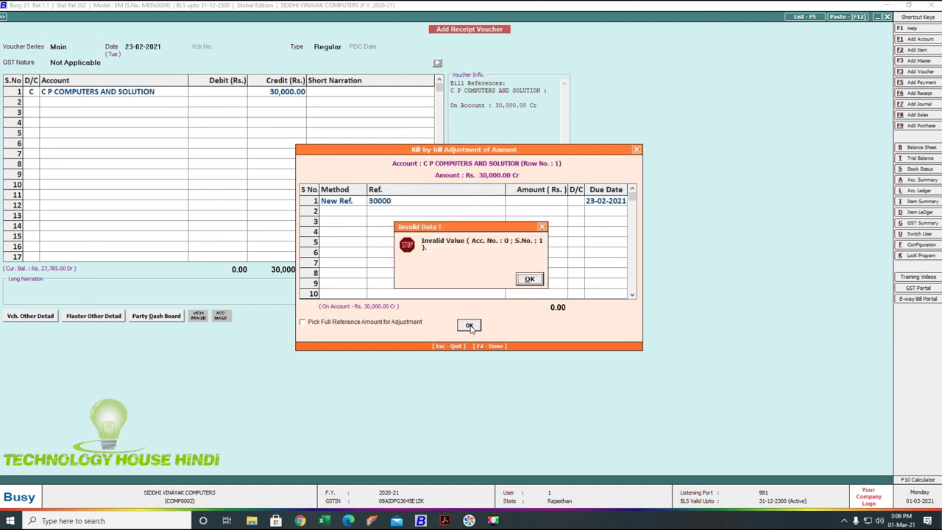
{"action": "left_click", "coordinate": [524, 280]}
{"action": "left_click", "coordinate": [532, 206]}
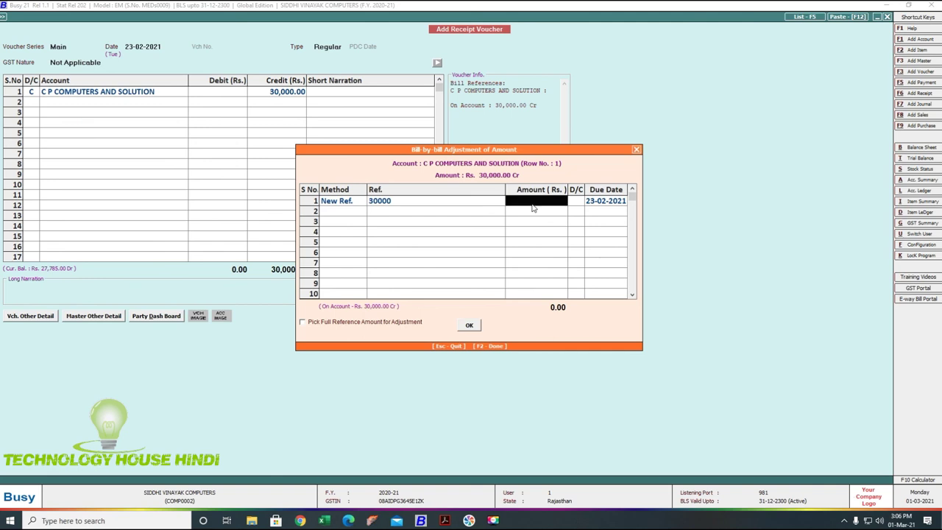
{"action": "type", "text": "30000"}
{"action": "key", "text": "Return"}
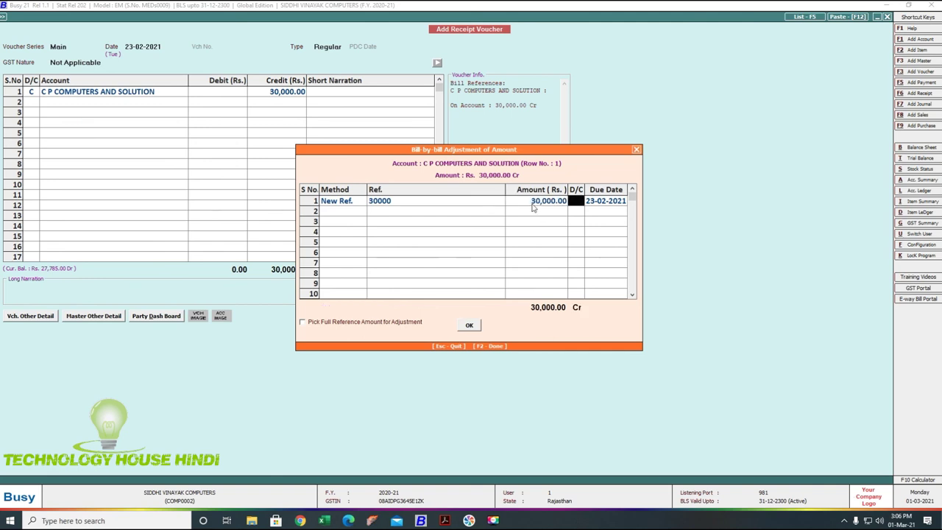
{"action": "left_click", "coordinate": [468, 328]}
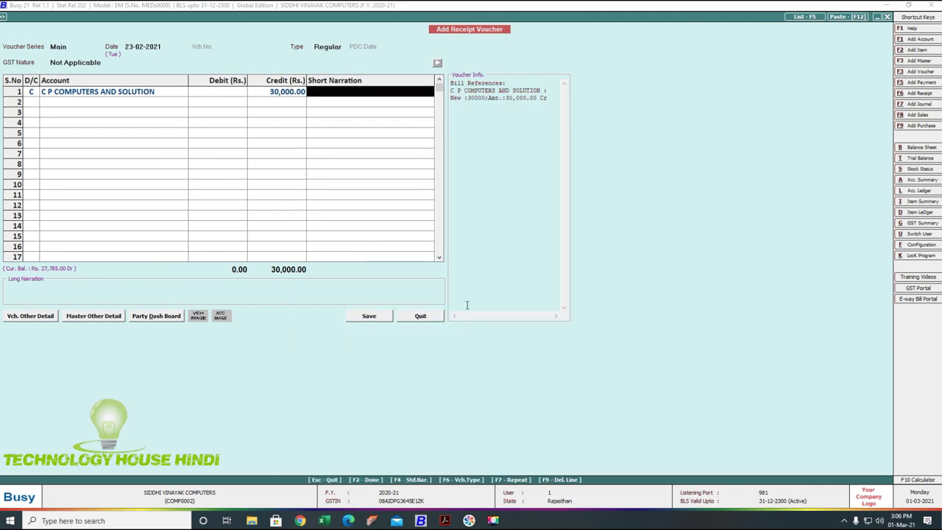
Debit INDUSIND BANK with 30,000 on the second row and enter Neft as its short narration
{"action": "key", "text": "Return"}
{"action": "key", "text": "Return"}
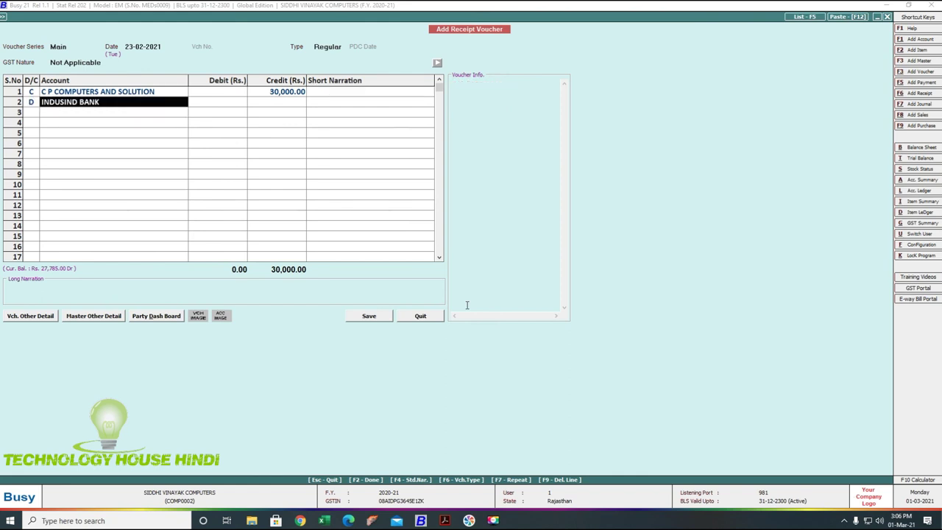
{"action": "key", "text": "Return"}
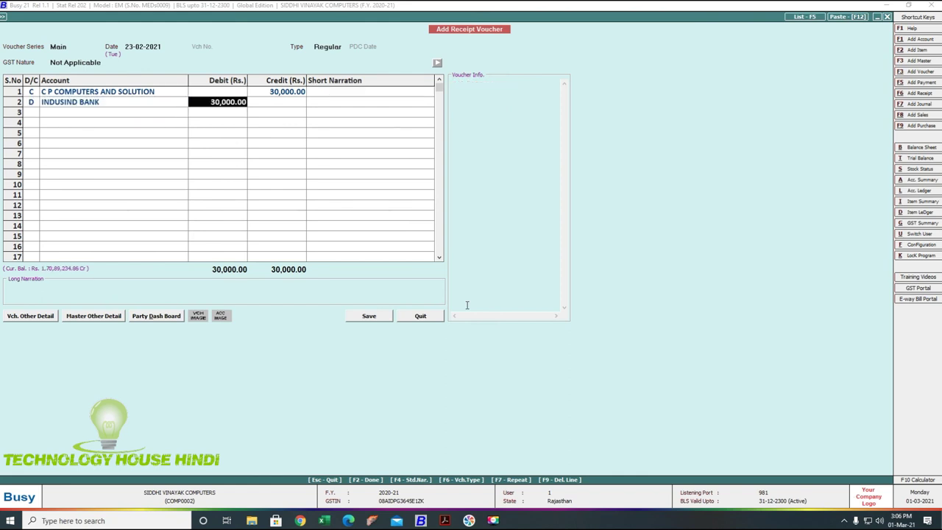
{"action": "key", "text": "Return"}
{"action": "type", "text": "Neft"}
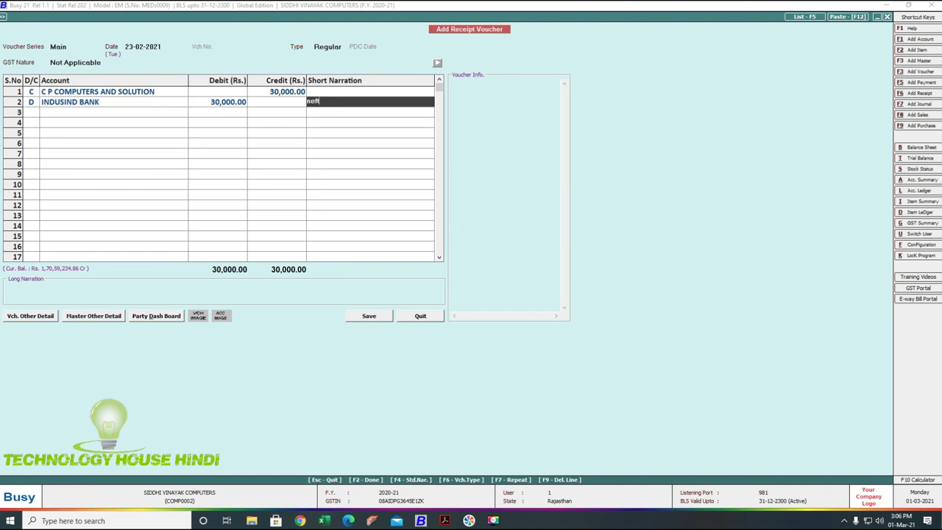
{"action": "key", "text": "Return"}
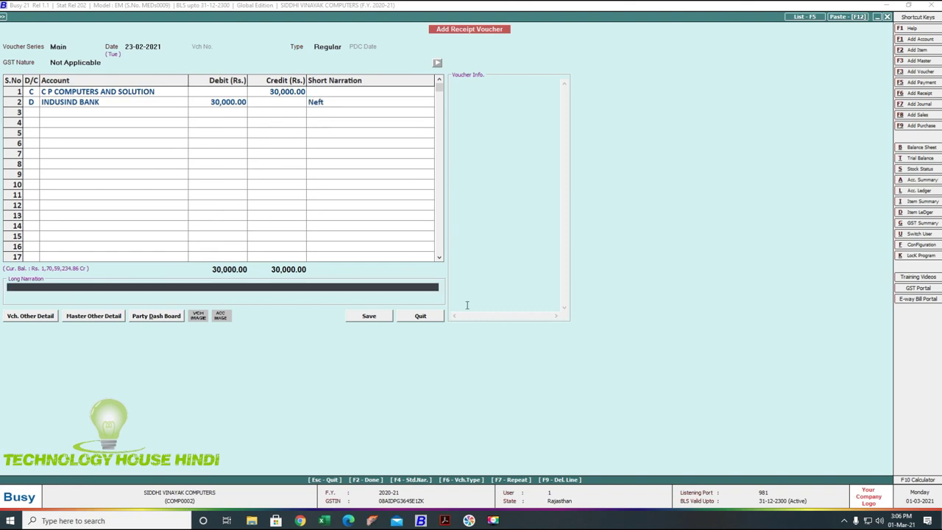
Change the debit account on the receipt's second row to Cash
{"action": "left_click", "coordinate": [115, 105]}
{"action": "type", "text": "c"}
{"action": "key", "text": "Return"}
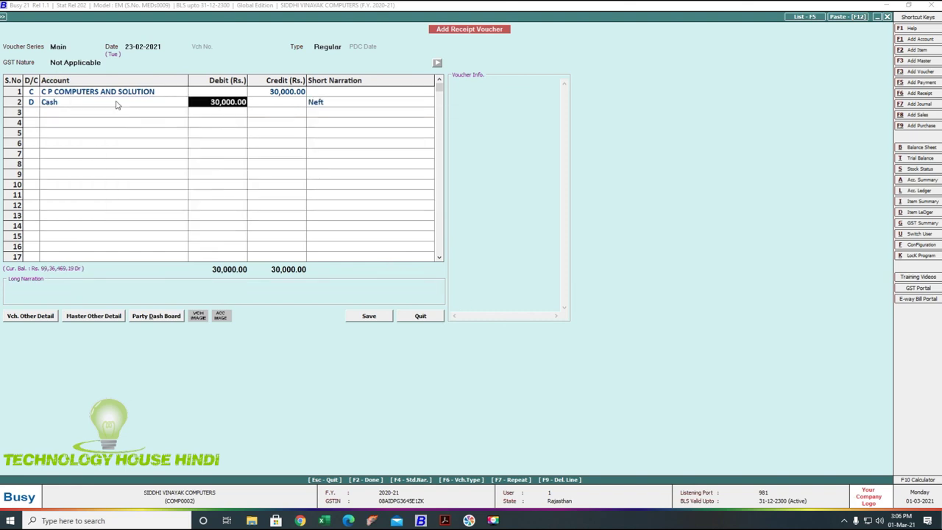
Set the second row's debit account back to INDUSIND BANK and save the receipt voucher
{"action": "left_click", "coordinate": [349, 103]}
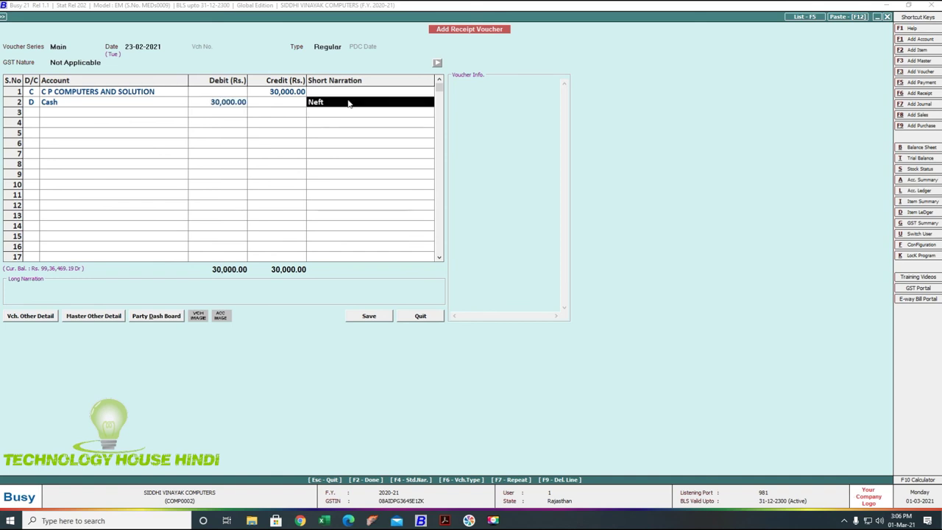
{"action": "key", "text": "shift+Tab"}
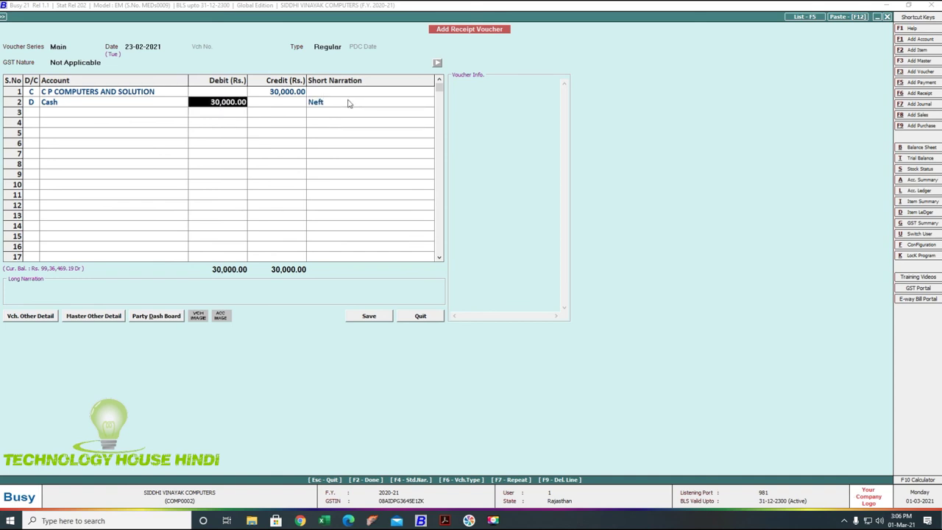
{"action": "key", "text": "shift+Tab"}
{"action": "type", "text": "i"}
{"action": "key", "text": "Return"}
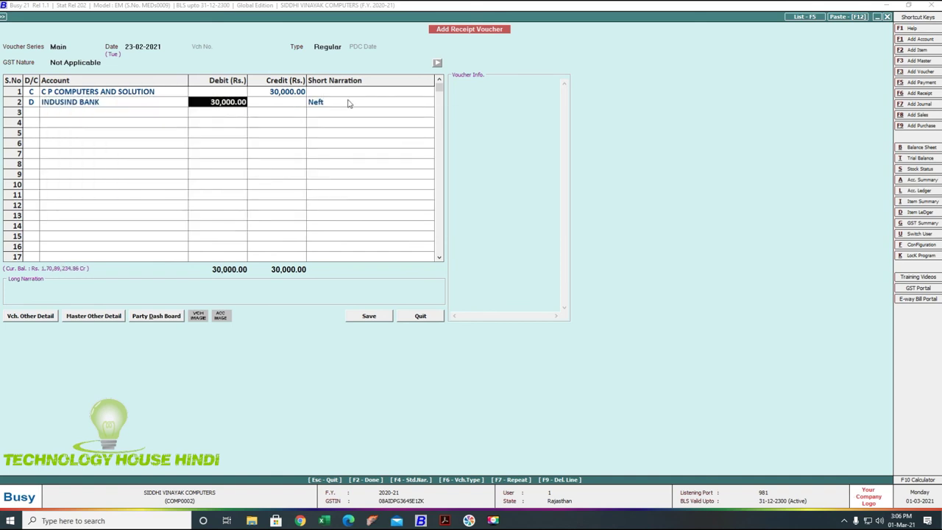
{"action": "left_click", "coordinate": [374, 318]}
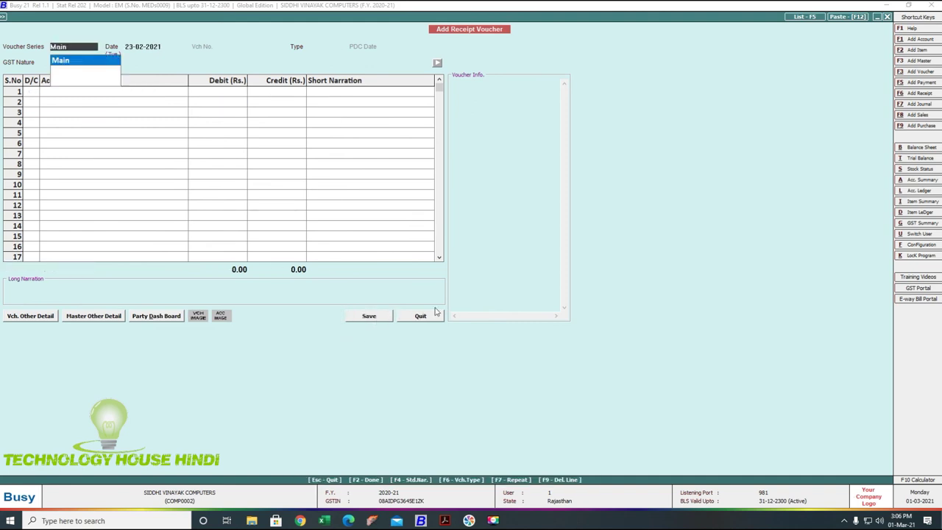
Open the account-wise ledger report and select C P COMPUTERS AND SOLUTION as its account
{"action": "key", "text": "Return"}
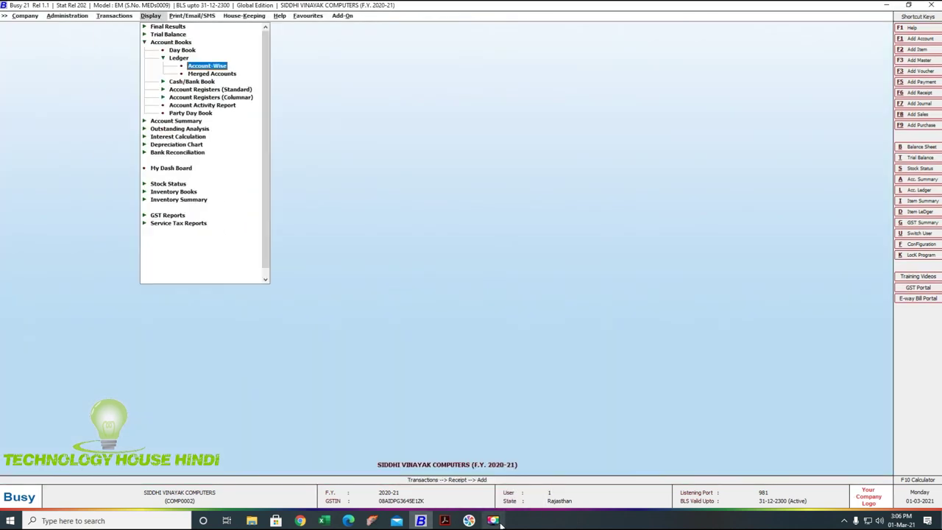
{"action": "key", "text": "Return"}
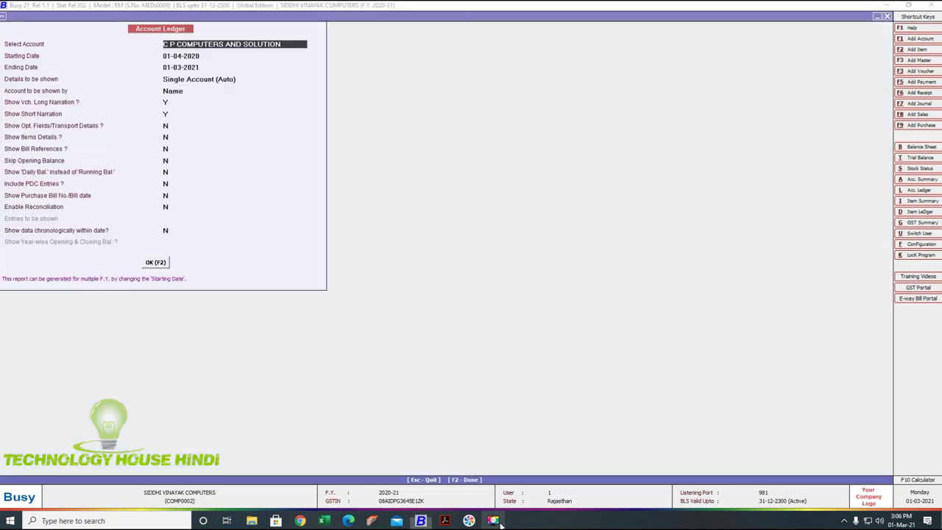
{"action": "type", "text": "c"}
{"action": "key", "text": "Down"}
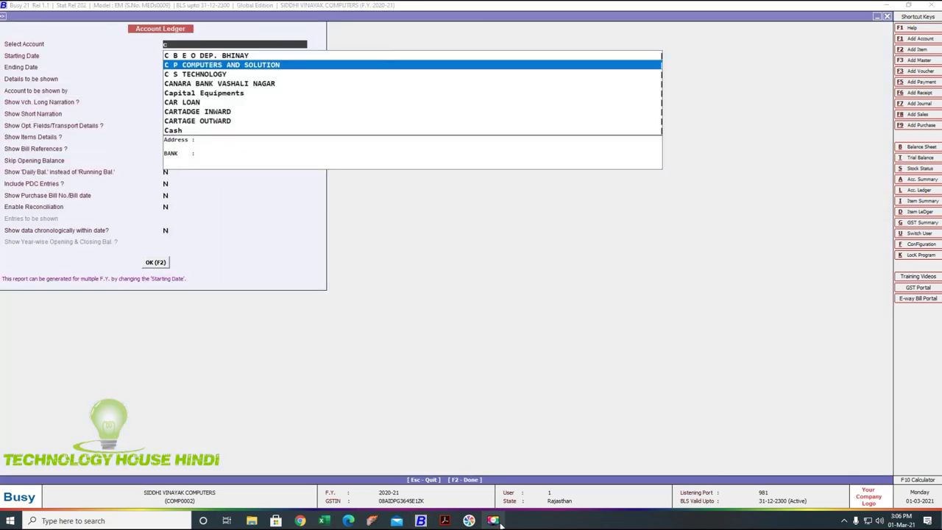
{"action": "key", "text": "Return"}
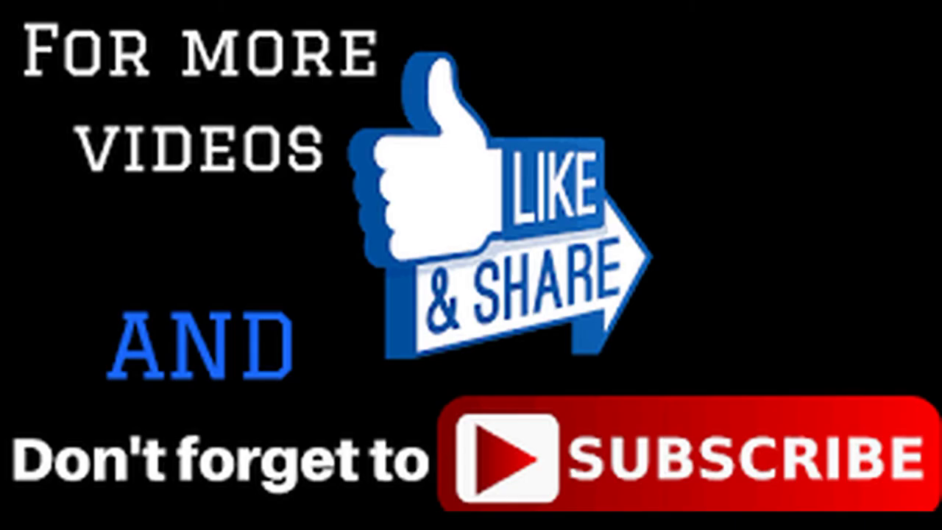